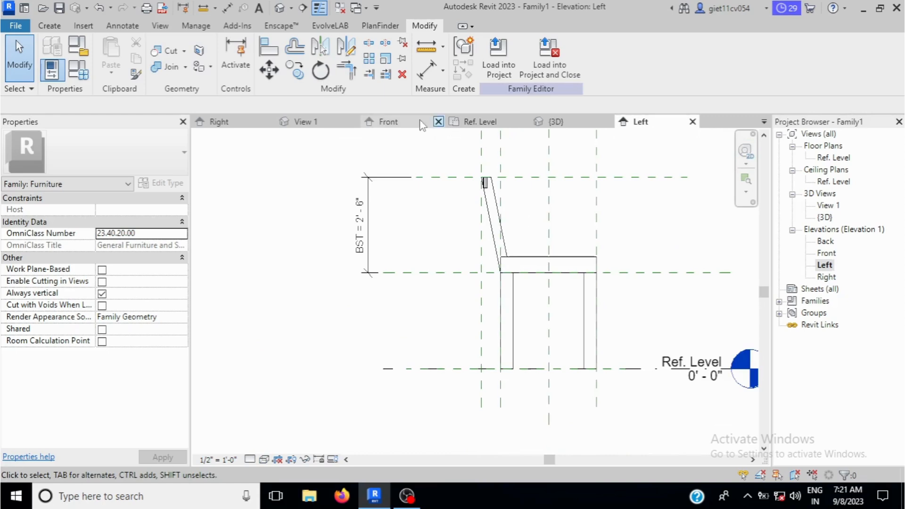
# Review the finished chair family in its front elevation and 3D views
pyautogui.click(410, 121)
pyautogui.scroll(-3, 424, 186)
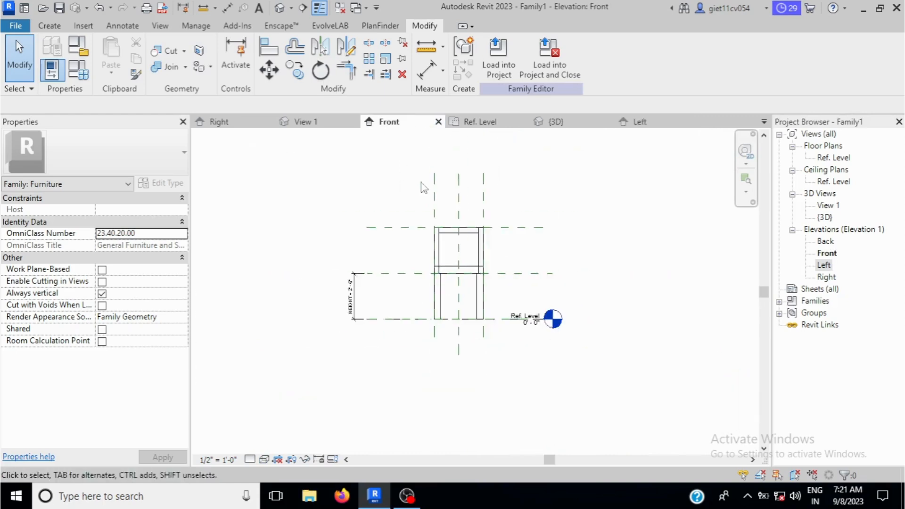
pyautogui.click(305, 123)
pyautogui.click(556, 122)
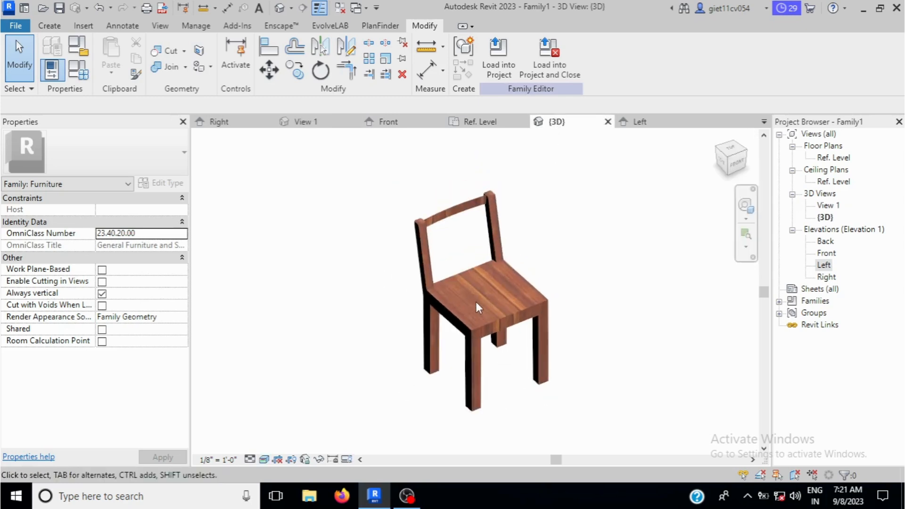
pyautogui.scroll(3, 476, 302)
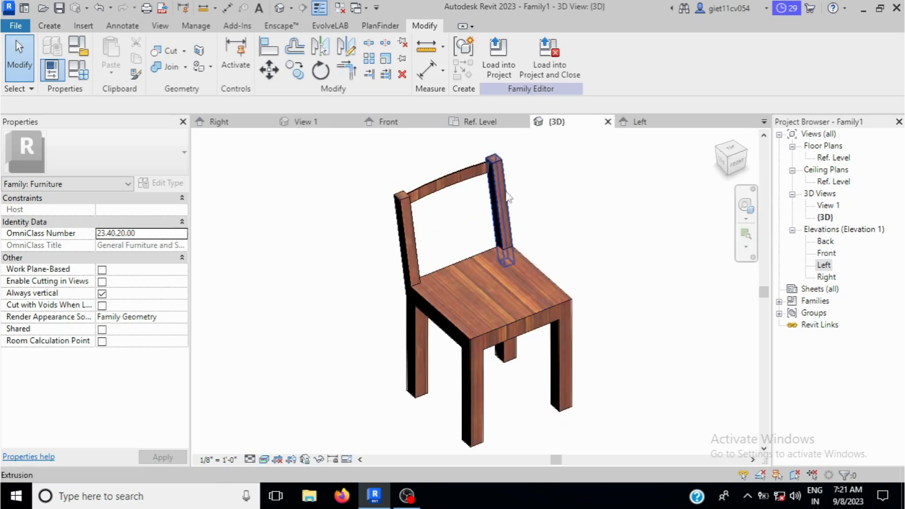
pyautogui.click(730, 163)
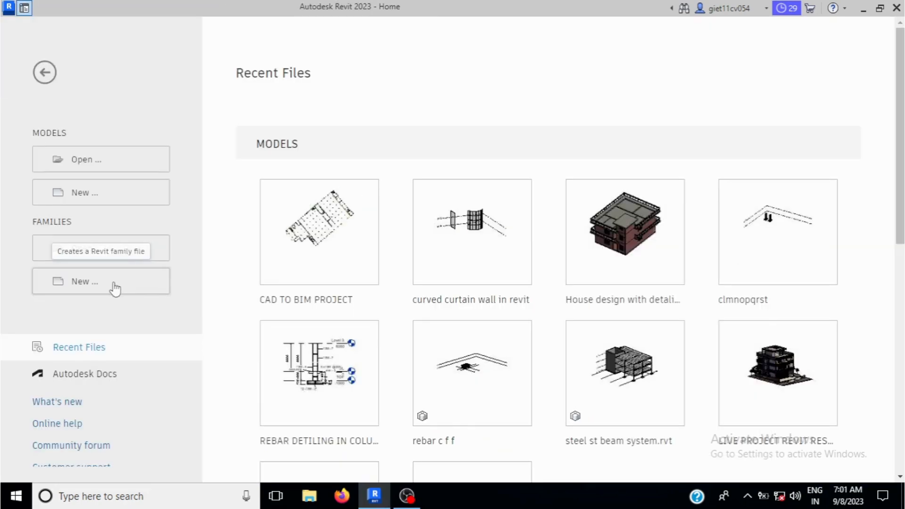
# Create a new family from the Furniture template in the English-Imperial folder
pyautogui.click(115, 289)
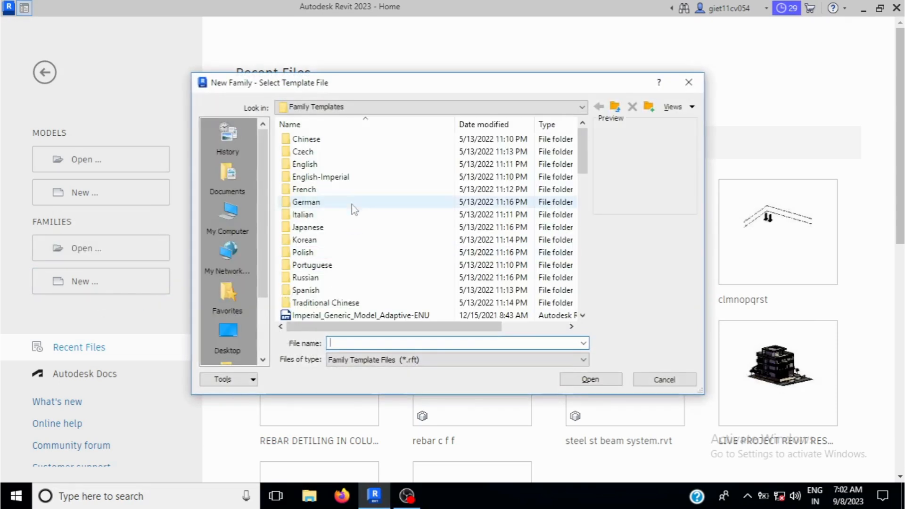
pyautogui.click(323, 181)
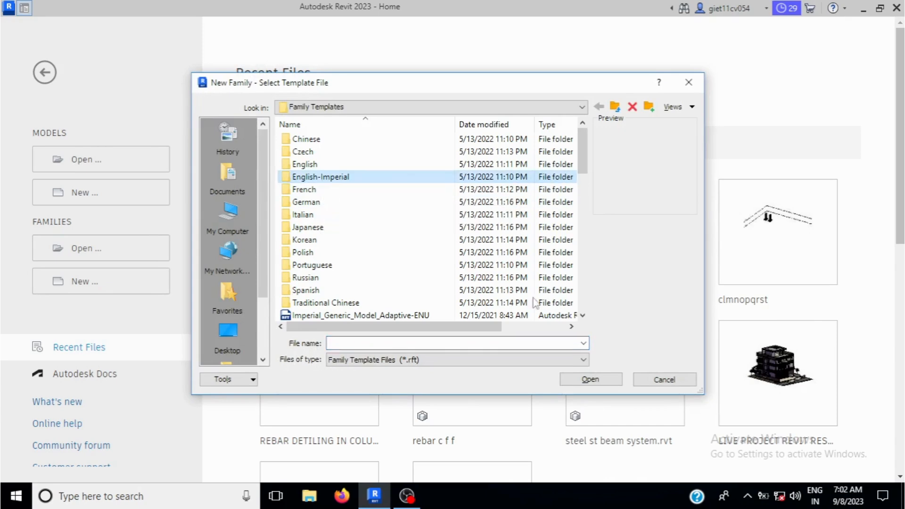
pyautogui.click(590, 379)
pyautogui.scroll(-3, 335, 232)
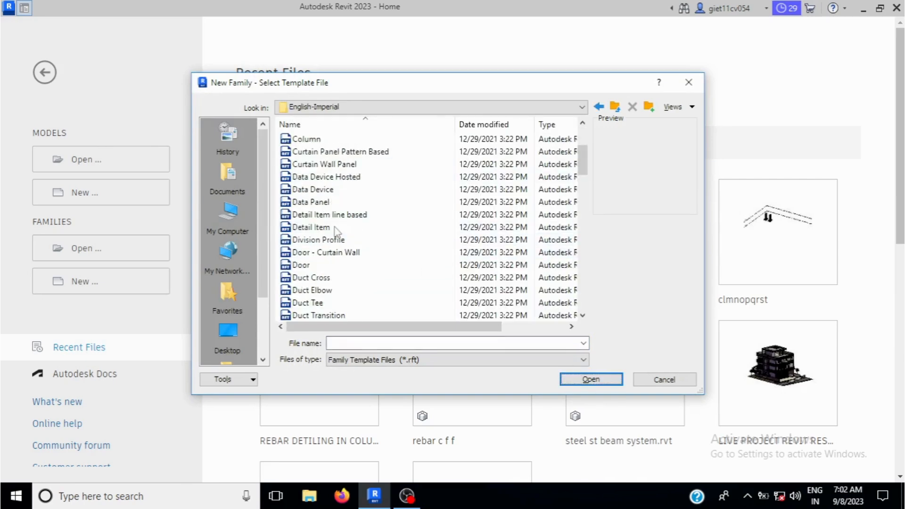
pyautogui.scroll(-4, 336, 232)
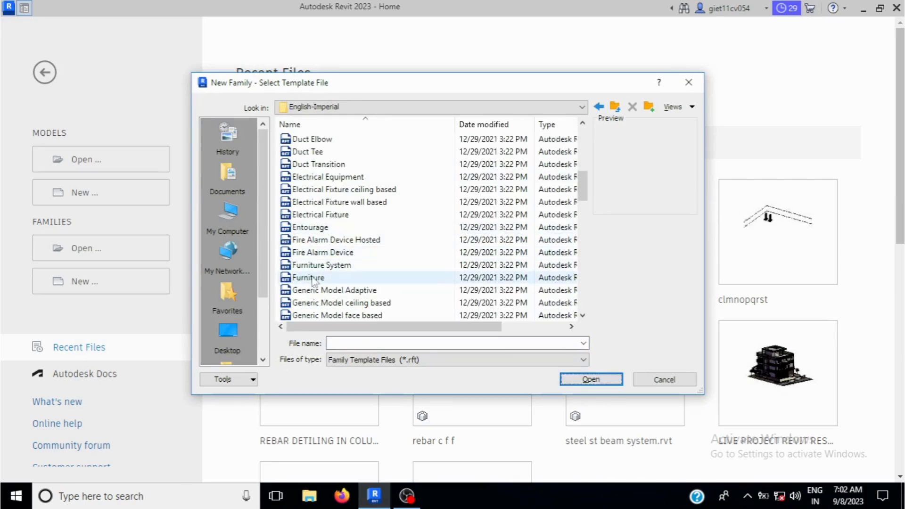
pyautogui.click(312, 278)
pyautogui.click(590, 381)
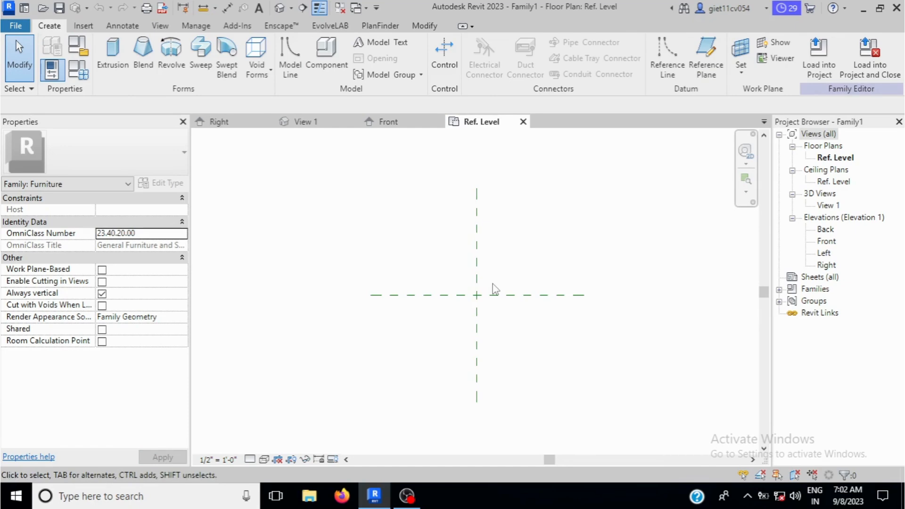
# Draw vertical reference planes about 2'-5" left and 1'-10" right of the vertical center plane in the plan
pyautogui.scroll(1, 490, 293)
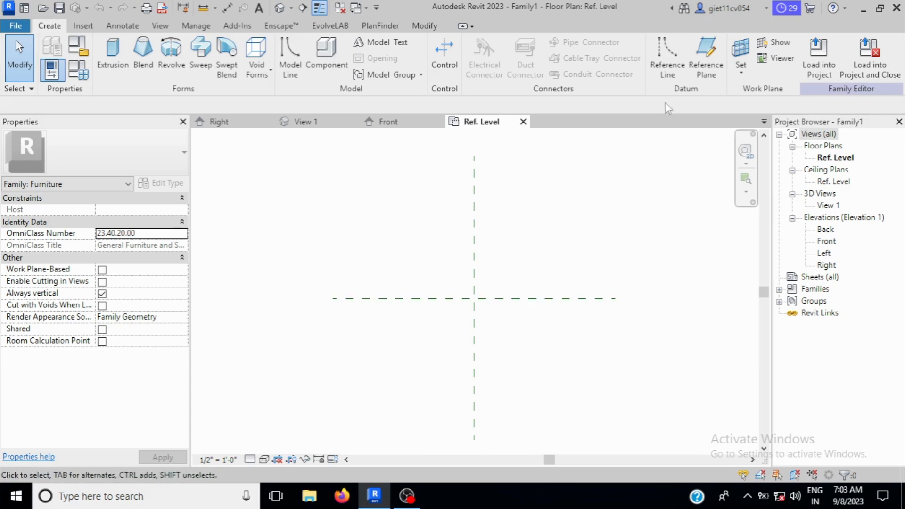
pyautogui.click(708, 61)
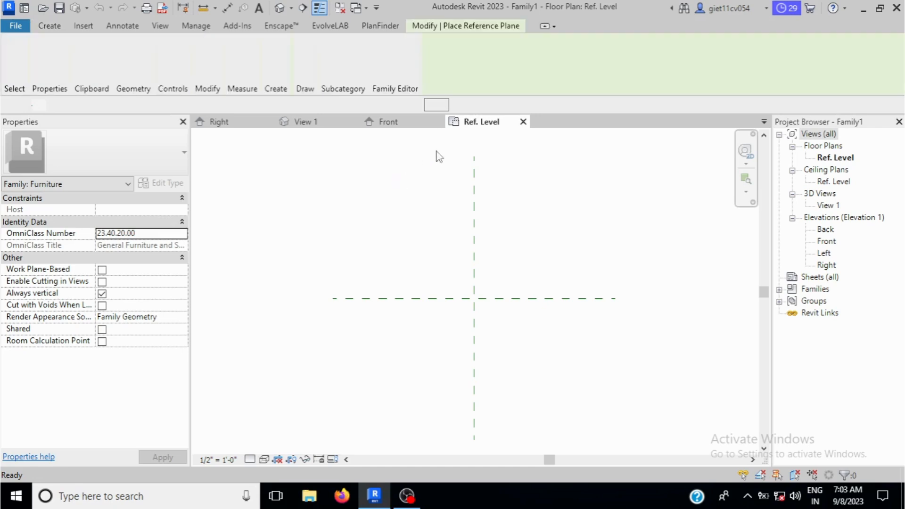
pyautogui.click(406, 158)
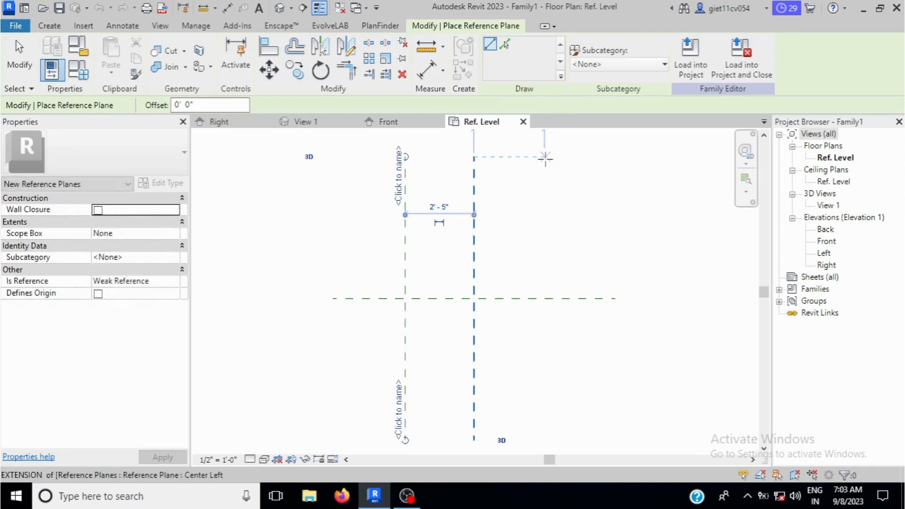
pyautogui.click(526, 157)
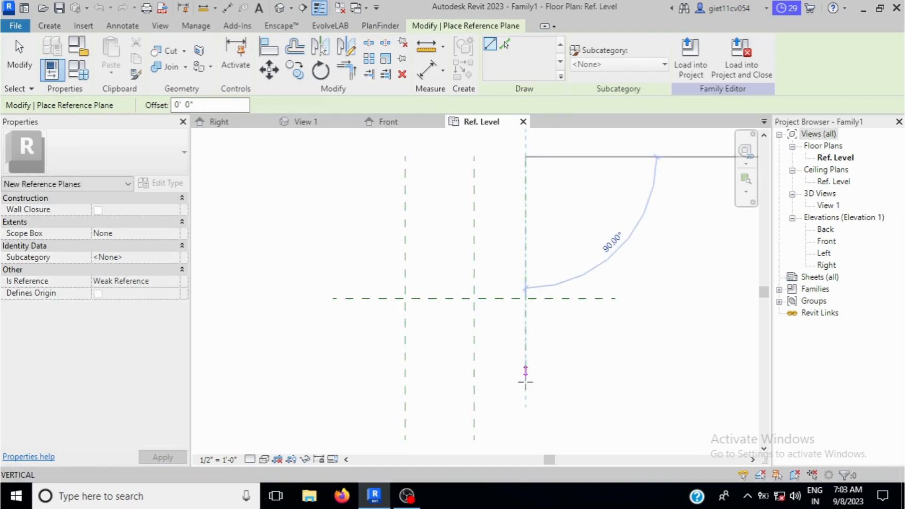
pyautogui.click(526, 421)
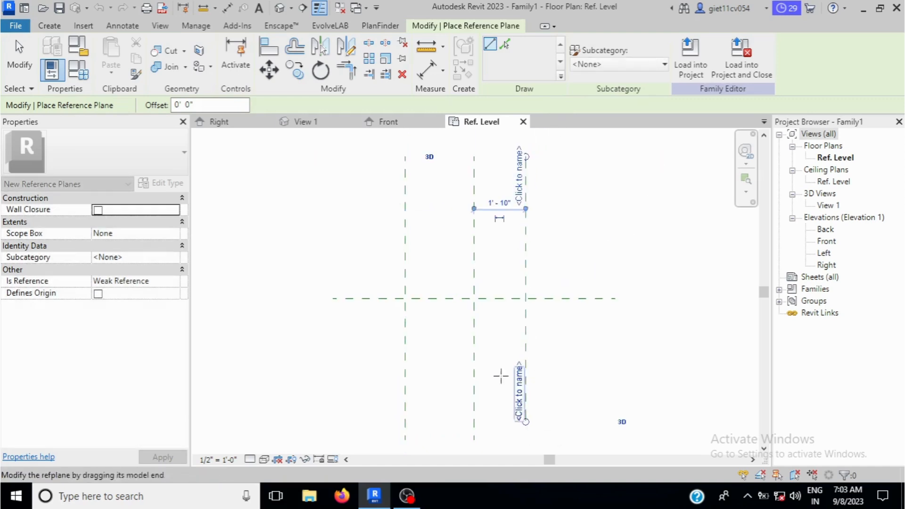
# Draw horizontal reference planes about 1'-5" above and 1'-0" below the horizontal center plane
pyautogui.click(333, 258)
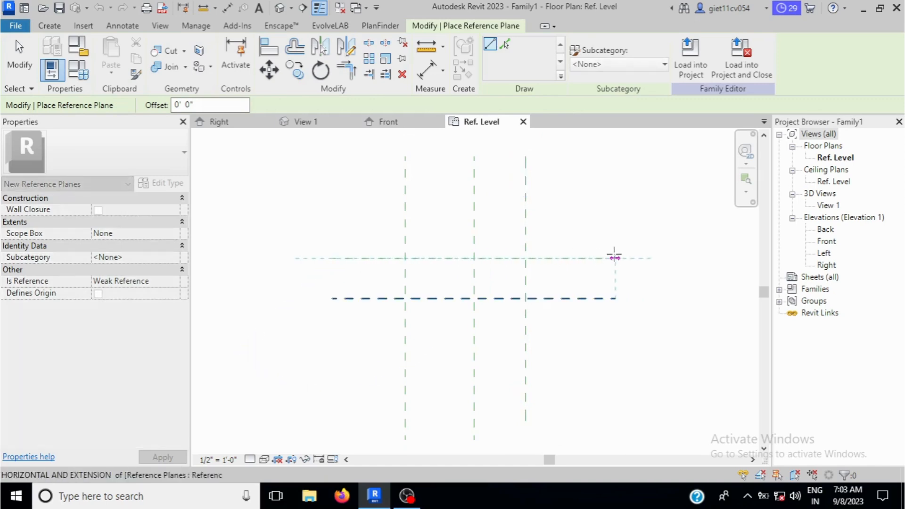
pyautogui.click(614, 258)
pyautogui.click(614, 327)
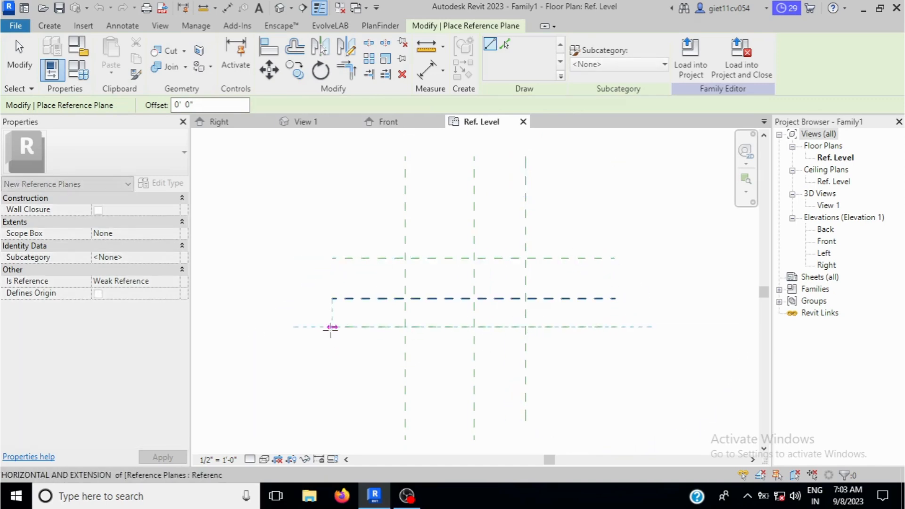
pyautogui.click(333, 327)
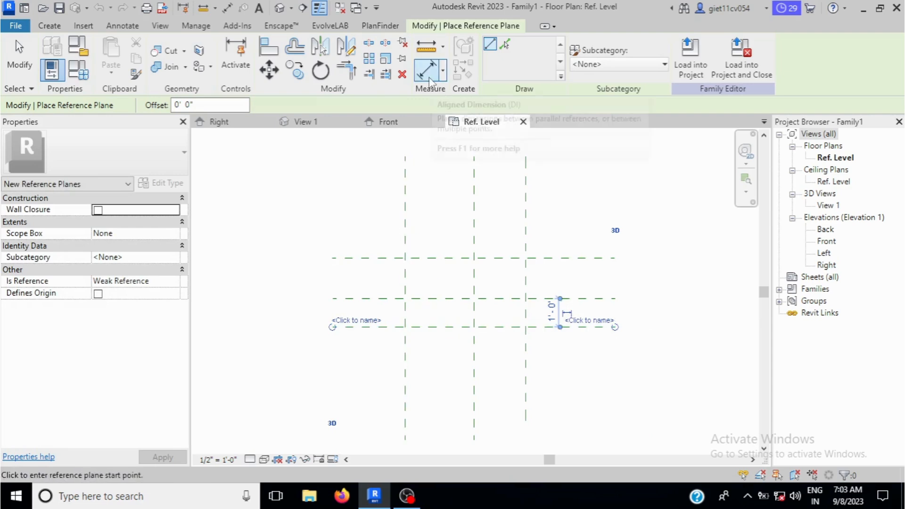
# Place an aligned dimension across the three horizontal reference planes and make its segments equal
pyautogui.click(429, 80)
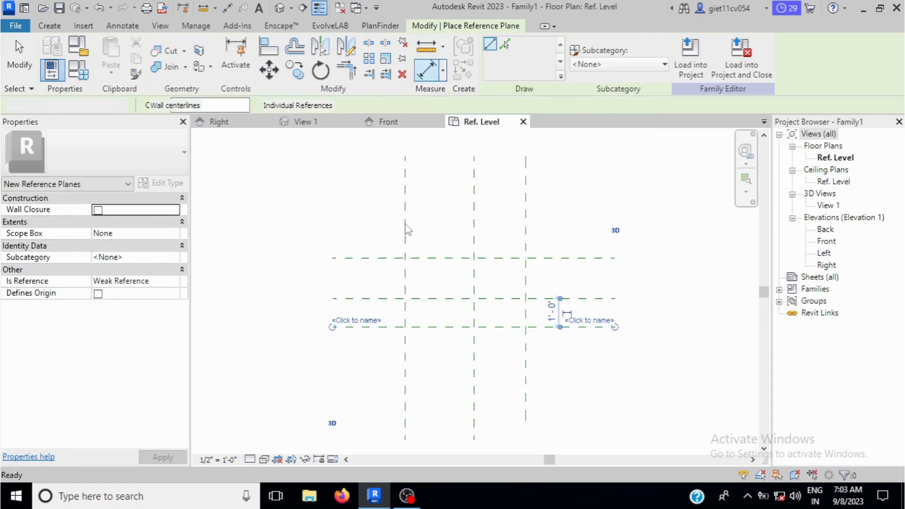
pyautogui.click(380, 258)
pyautogui.click(383, 299)
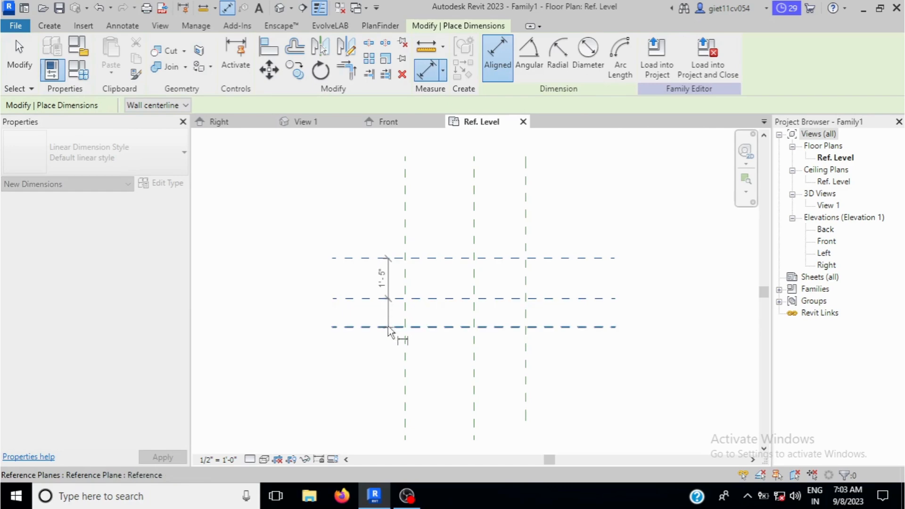
pyautogui.click(393, 327)
pyautogui.click(297, 312)
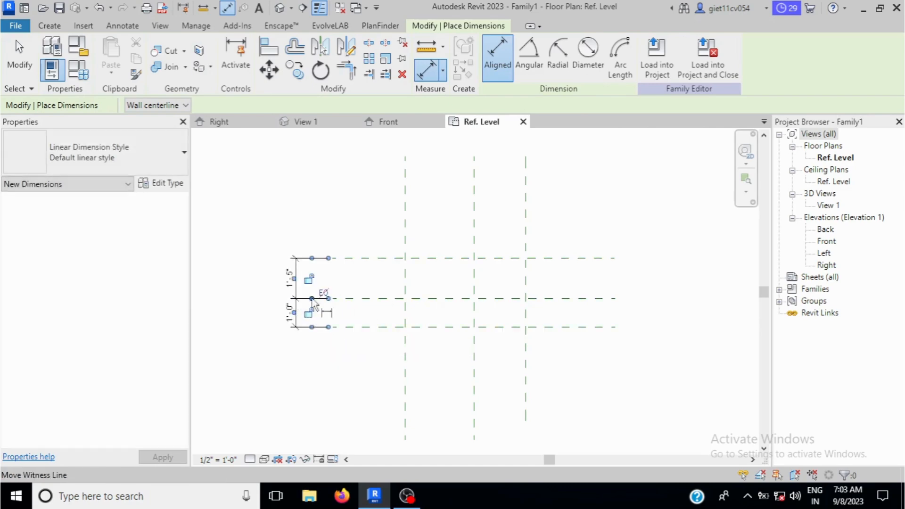
pyautogui.click(324, 295)
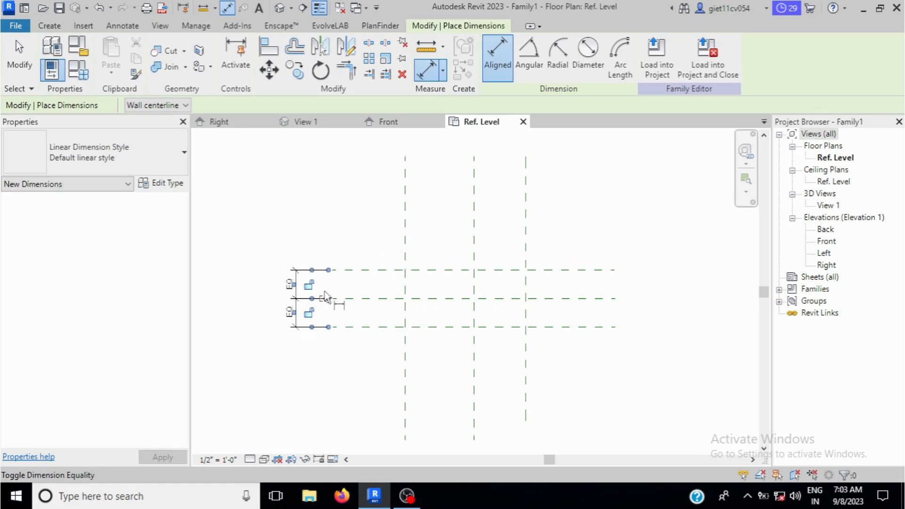
# Add an overall aligned dimension between the two outer horizontal reference planes
pyautogui.click(366, 270)
pyautogui.click(366, 327)
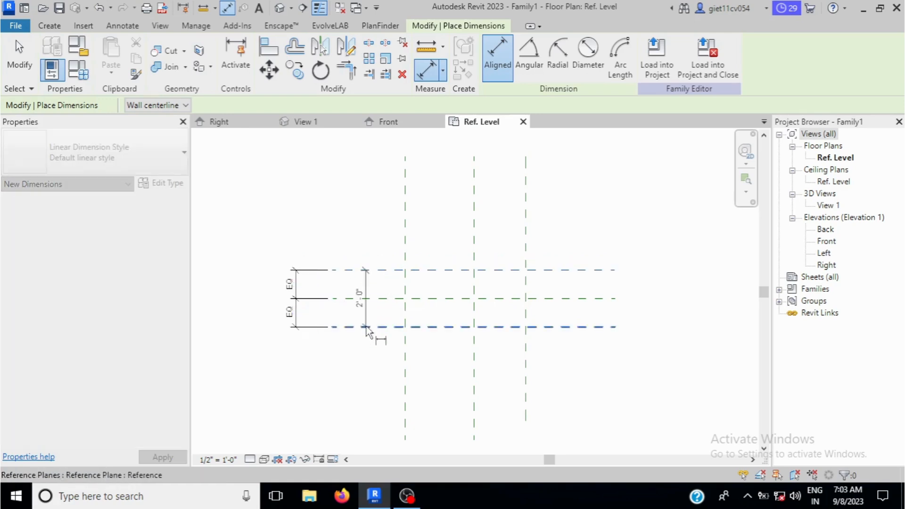
pyautogui.click(266, 292)
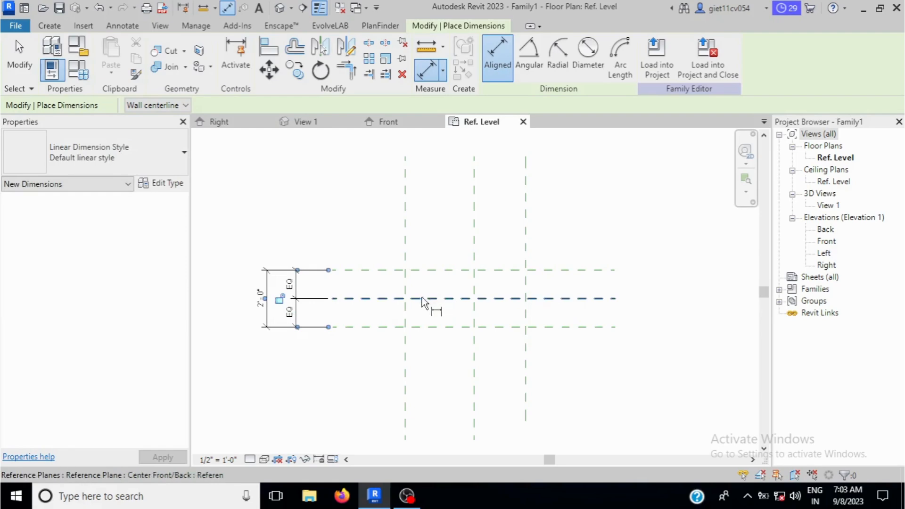
# Place an aligned dimension across the three vertical reference planes and make its segments equal
pyautogui.click(404, 289)
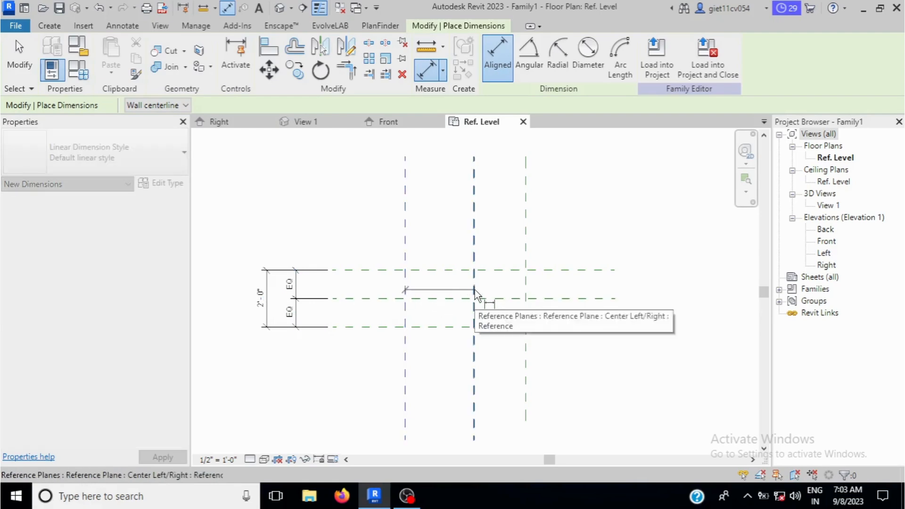
pyautogui.click(476, 293)
pyautogui.click(526, 290)
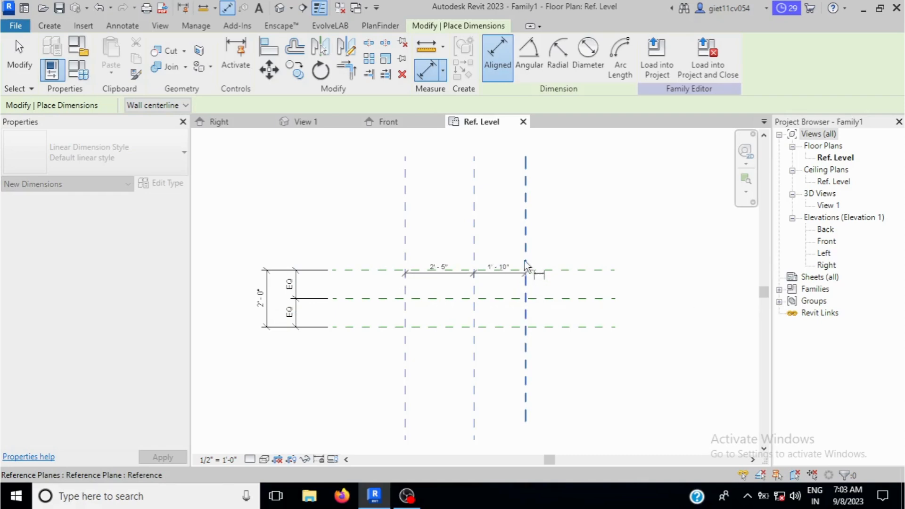
pyautogui.click(490, 209)
pyautogui.click(466, 182)
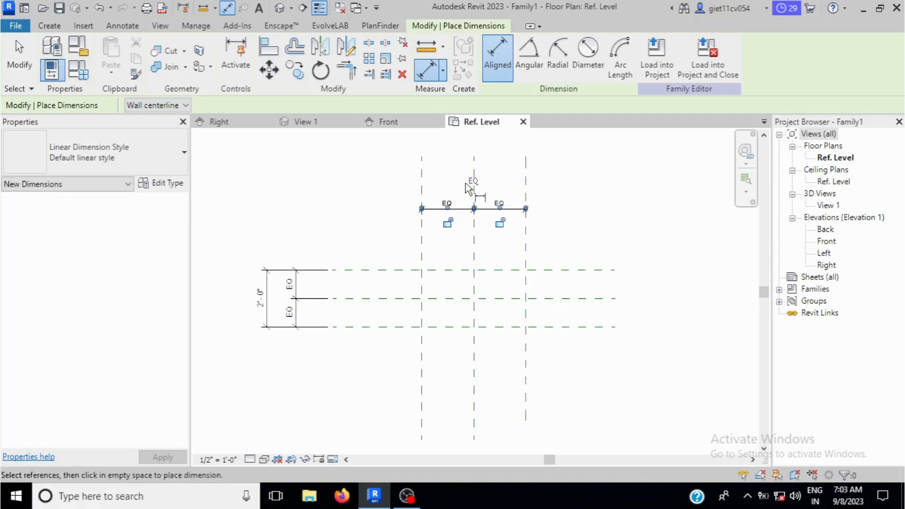
# Add an overall aligned dimension between the two outer vertical reference planes, above the equalized dimension
pyautogui.click(422, 255)
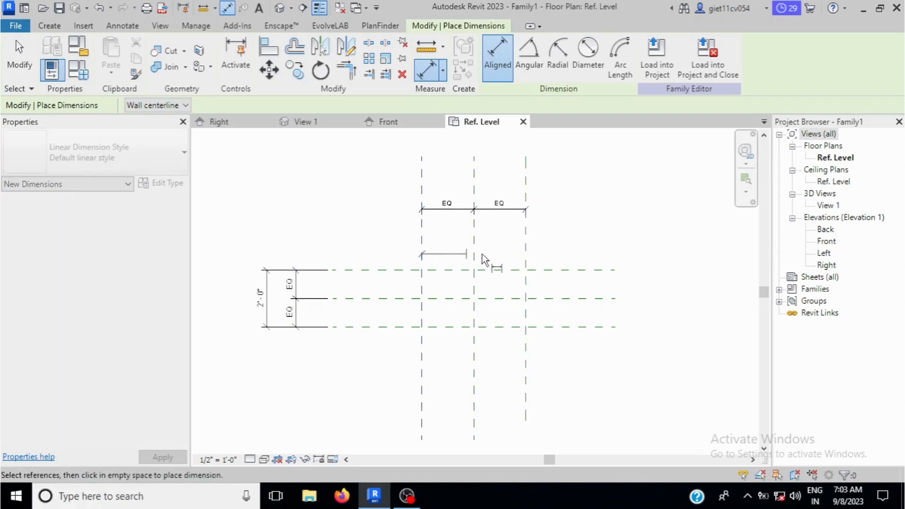
pyautogui.click(526, 258)
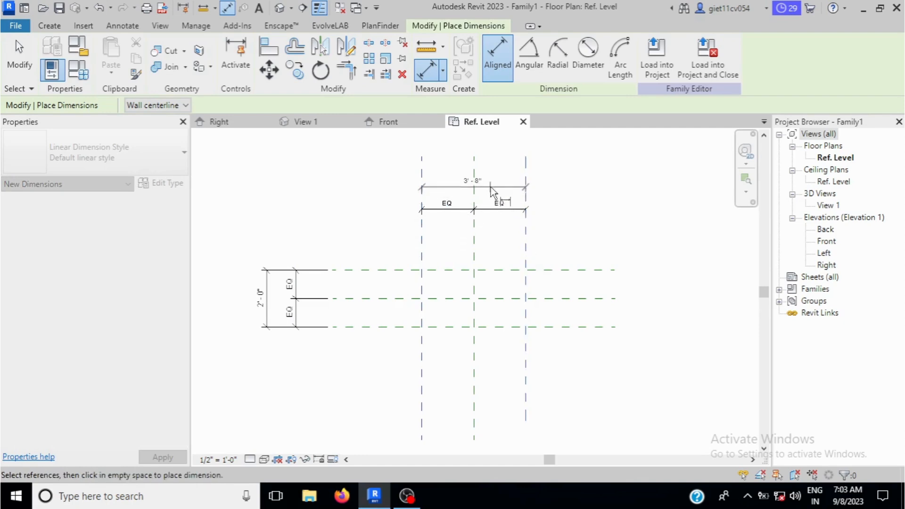
pyautogui.click(491, 188)
# Draw another horizontal reference plane about 6" above the uppermost horizontal plane in the plan
pyautogui.scroll(-1, 500, 282)
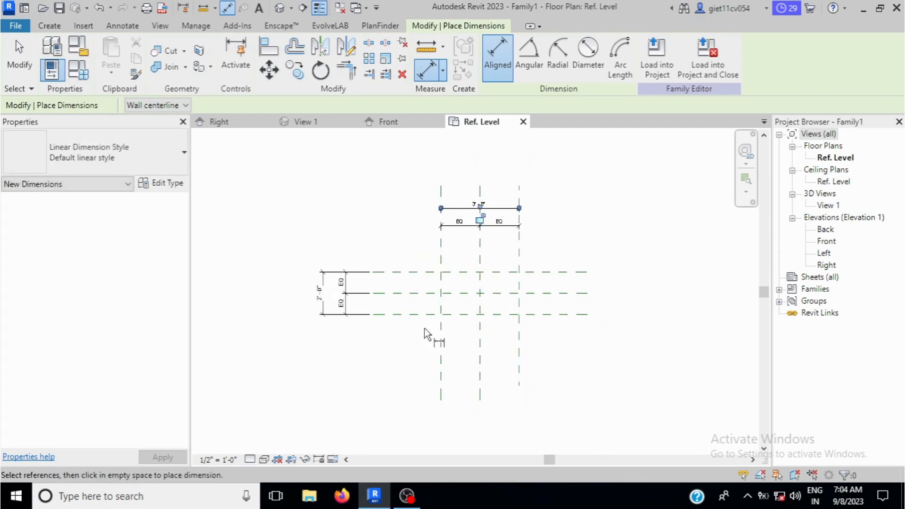
pyautogui.scroll(1, 500, 285)
pyautogui.scroll(1, 500, 287)
pyautogui.scroll(-2, 504, 284)
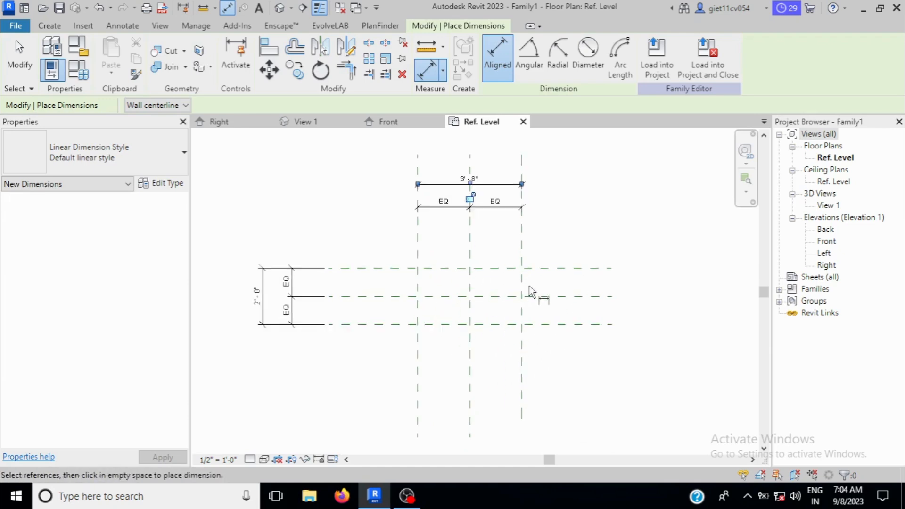
pyautogui.scroll(1, 530, 288)
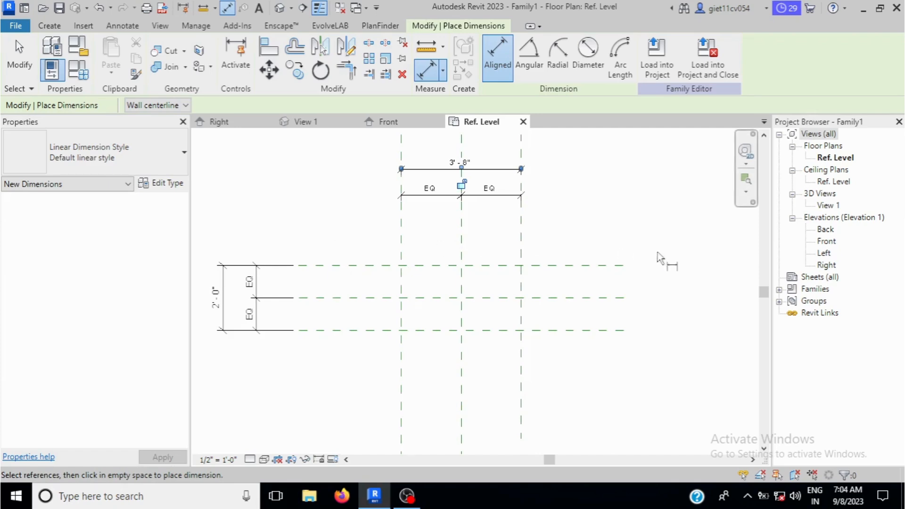
pyautogui.click(48, 27)
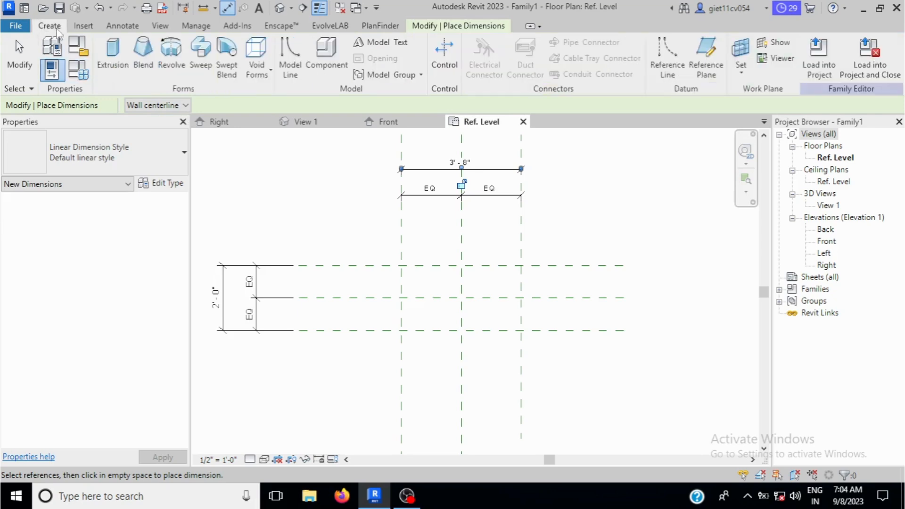
pyautogui.click(707, 51)
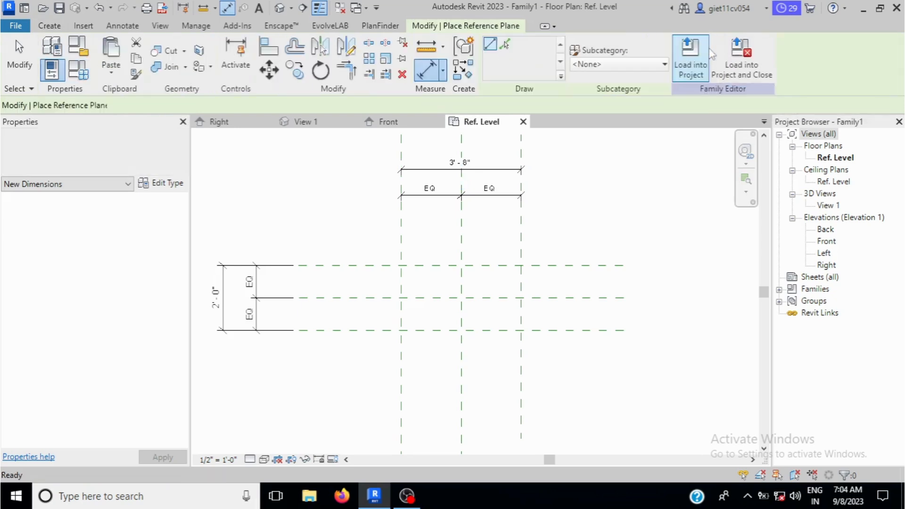
pyautogui.click(302, 248)
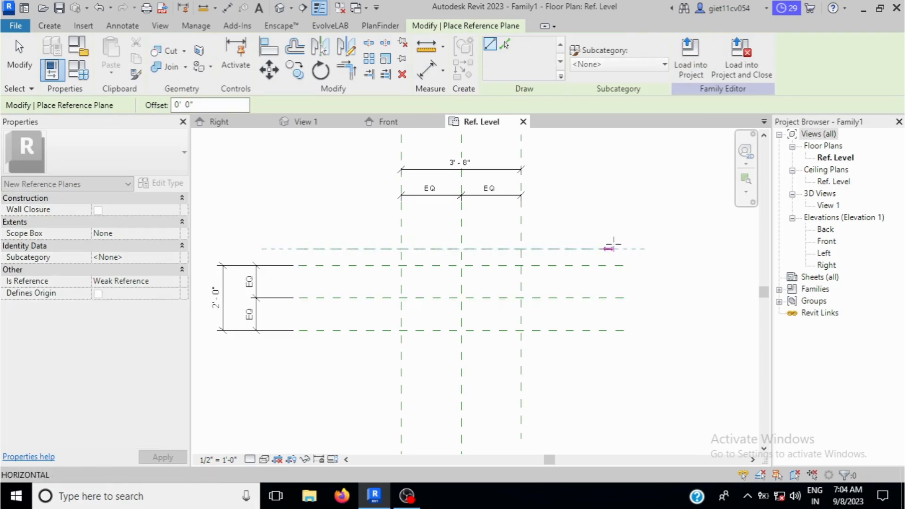
pyautogui.click(624, 248)
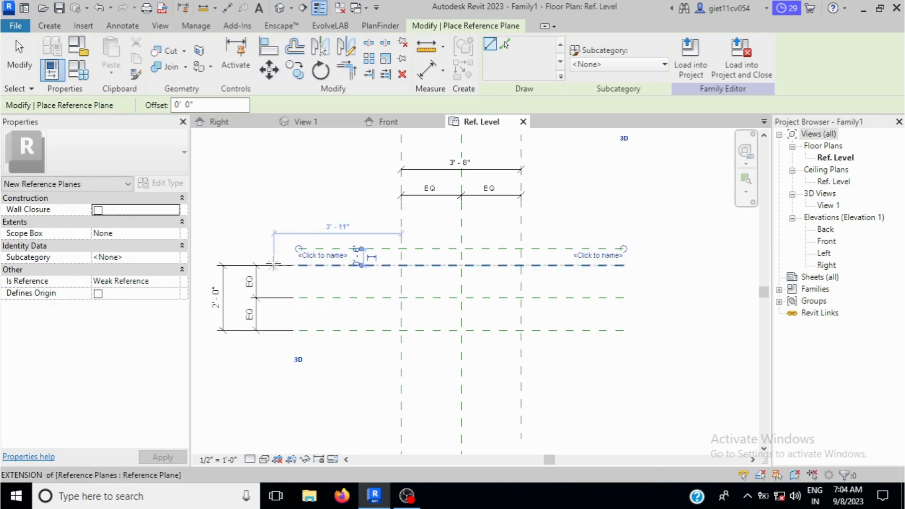
# Name the newly drawn uppermost horizontal reference plane BS and finish placing reference planes
pyautogui.scroll(3, 394, 264)
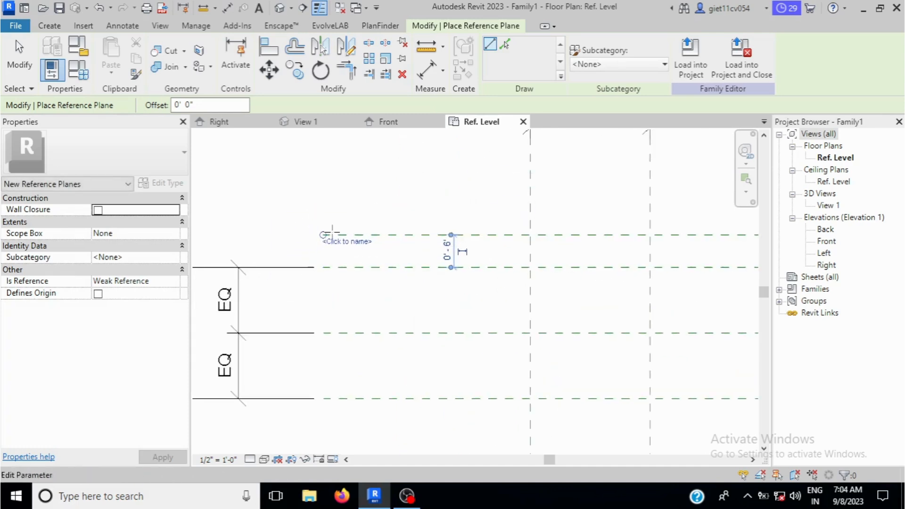
pyautogui.click(361, 242)
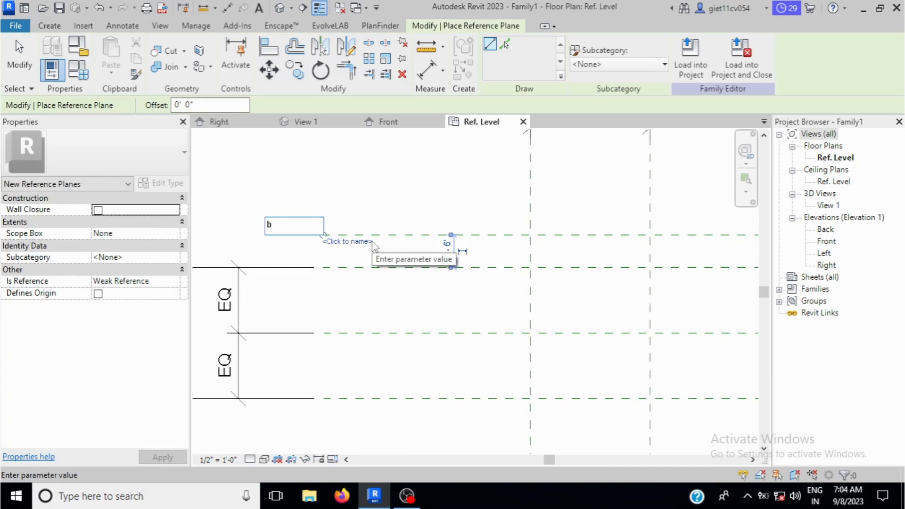
pyautogui.write('bs')
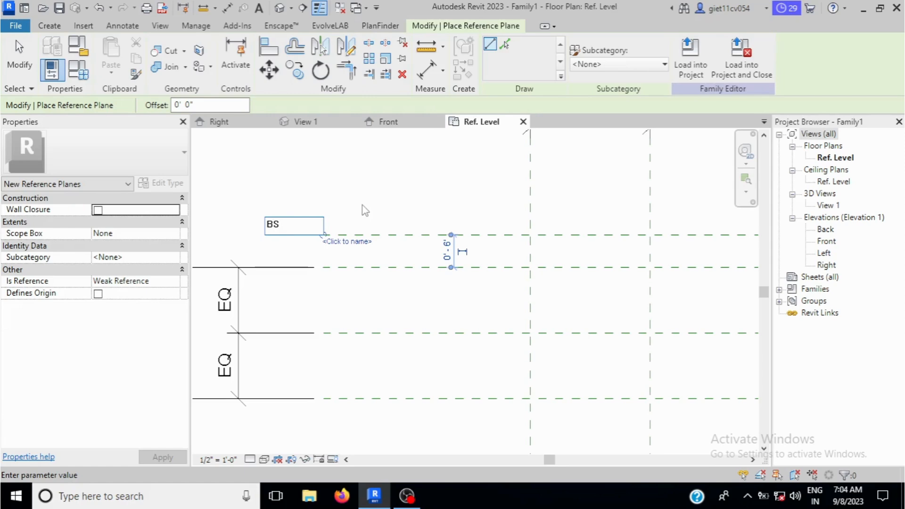
pyautogui.press('Return')
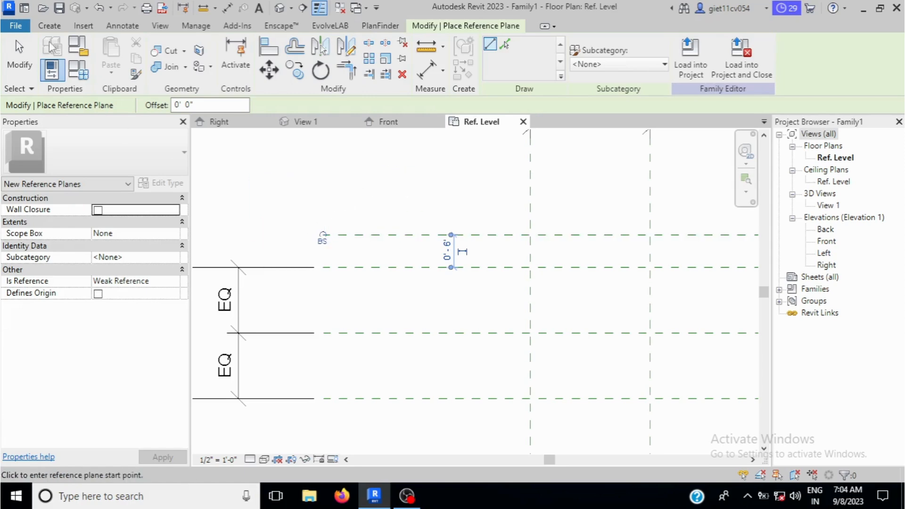
pyautogui.press('Escape')
pyautogui.press('Escape')
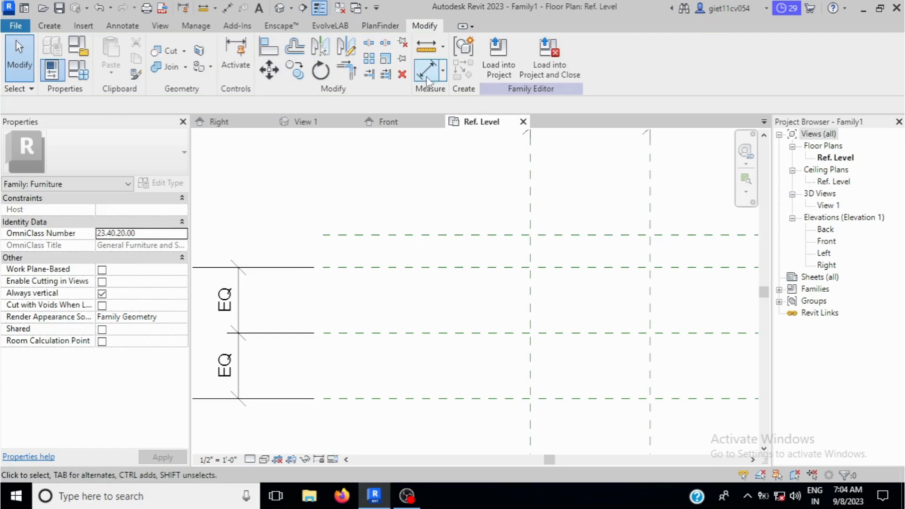
# Place an aligned dimension between the BS reference plane and the horizontal plane directly below it
pyautogui.click(428, 75)
pyautogui.click(434, 267)
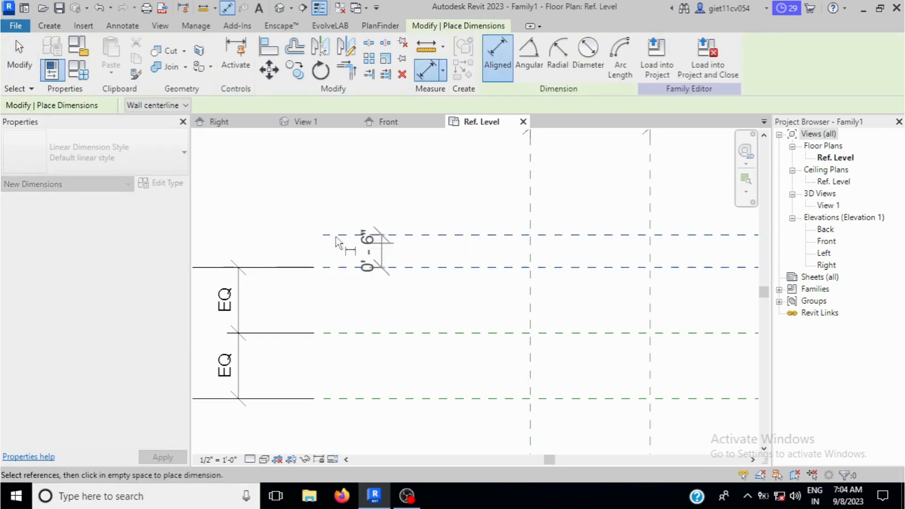
pyautogui.click(304, 243)
pyautogui.scroll(-2, 295, 236)
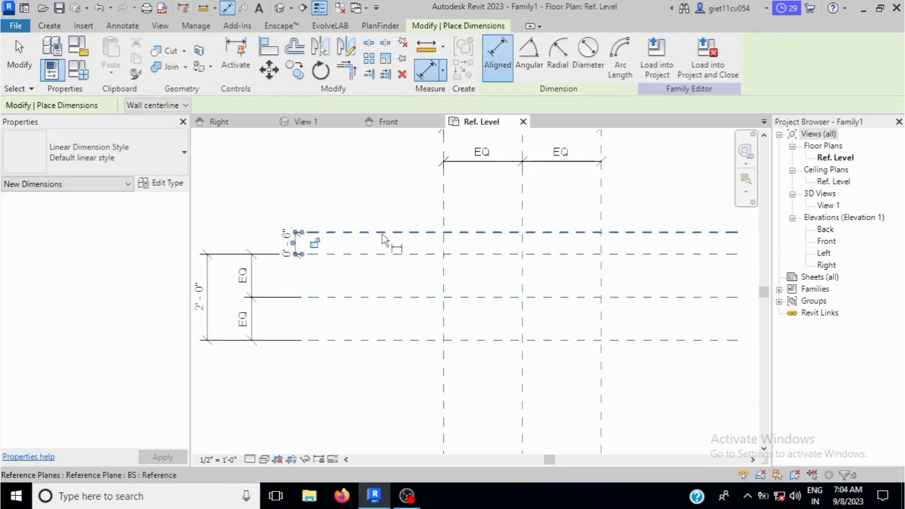
pyautogui.click(312, 246)
pyautogui.click(370, 189)
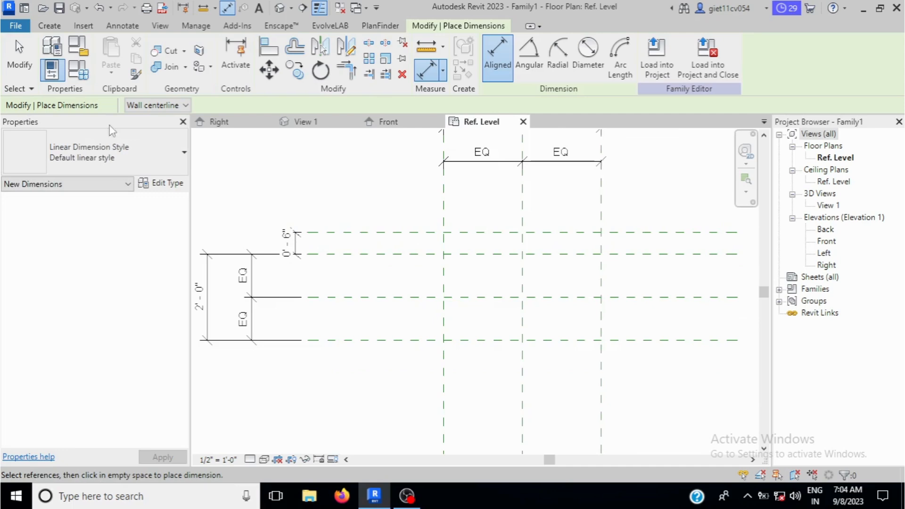
pyautogui.click(19, 56)
# Label the overall dimension between the outer vertical planes with a new family type parameter named LENGTH, grouped under Dimensions
pyautogui.scroll(-2, 456, 255)
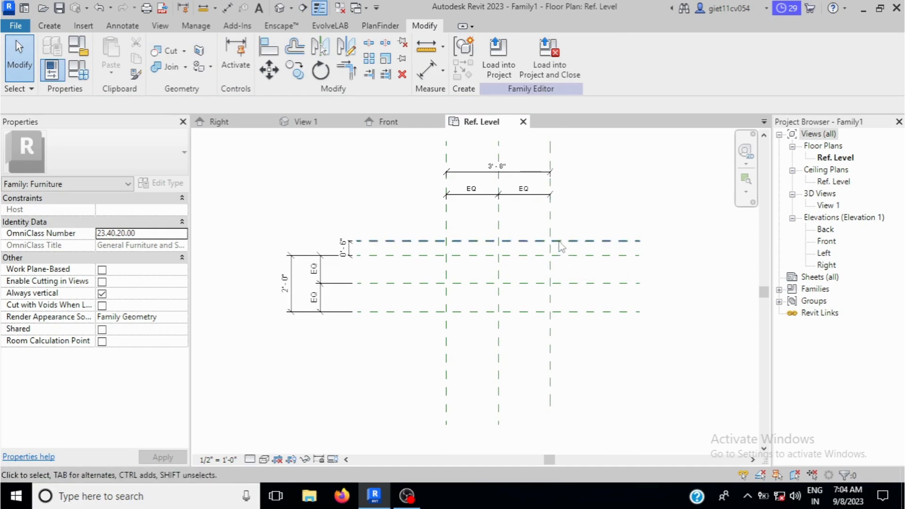
pyautogui.scroll(-1, 504, 292)
pyautogui.scroll(1, 527, 263)
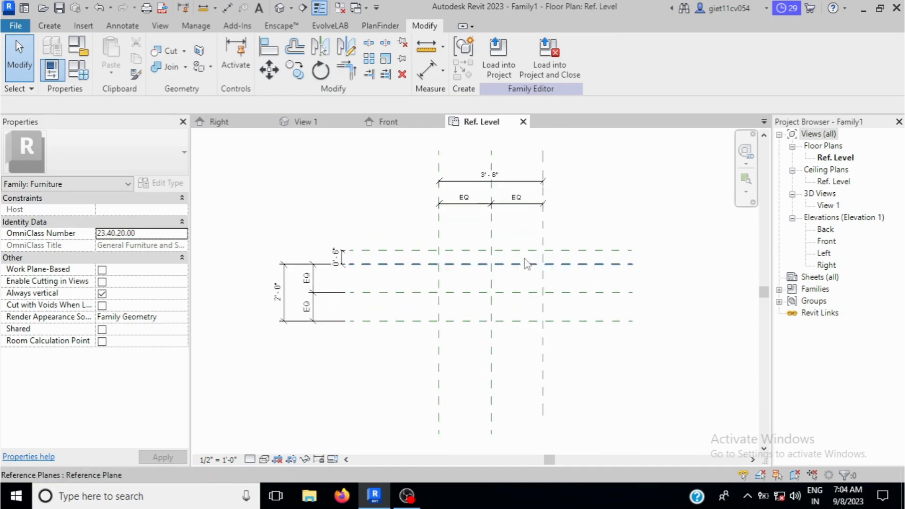
pyautogui.click(523, 187)
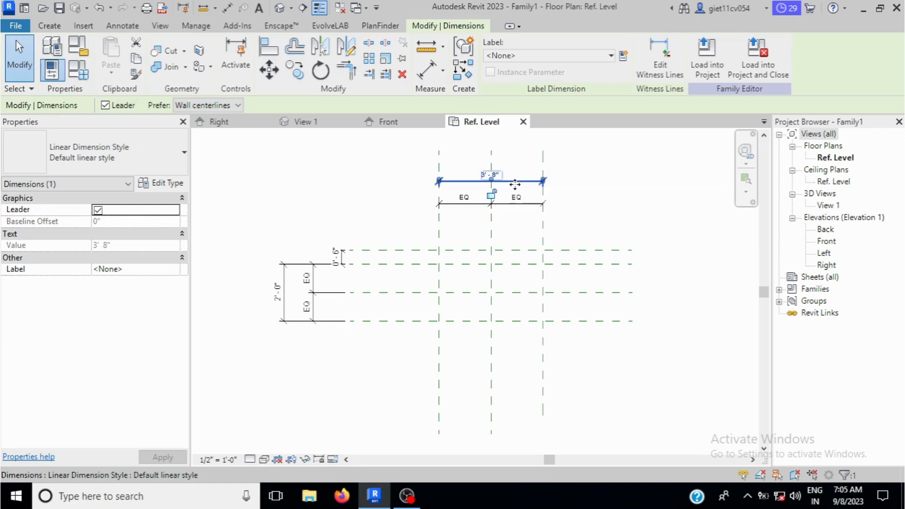
pyautogui.click(623, 58)
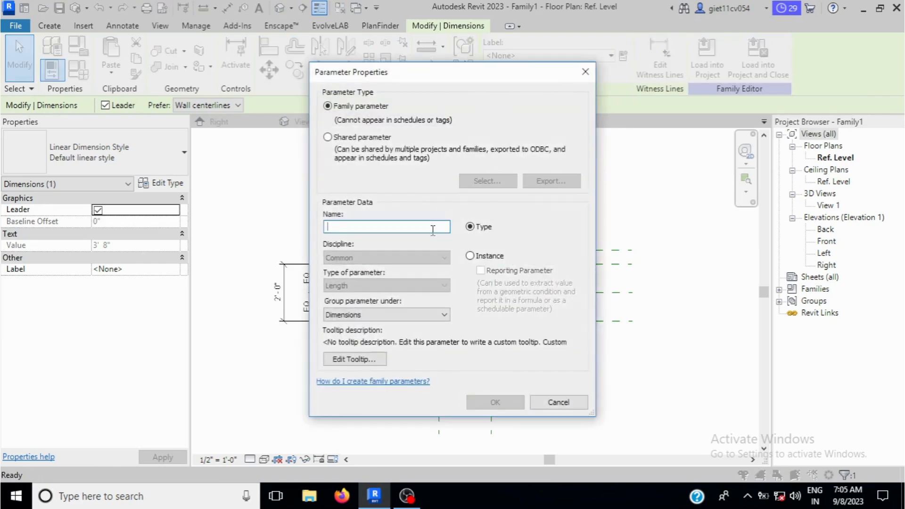
pyautogui.write('LENGTH')
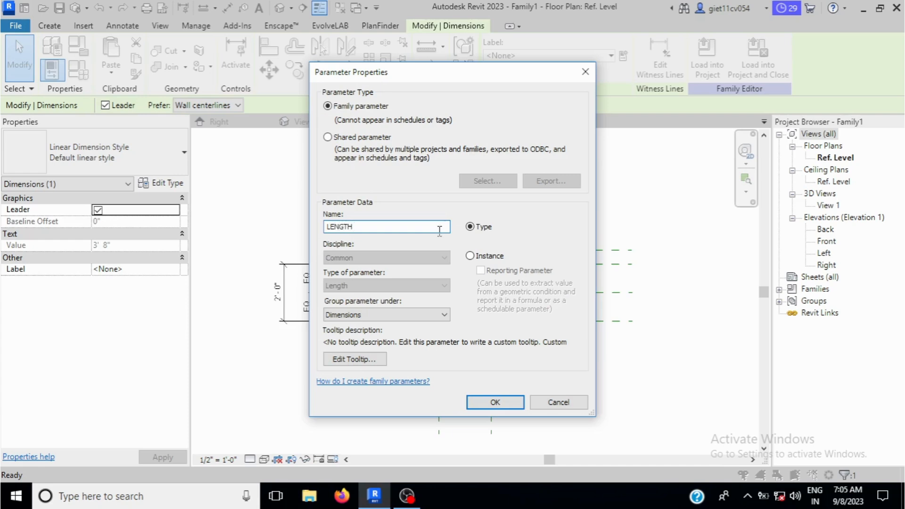
pyautogui.click(496, 402)
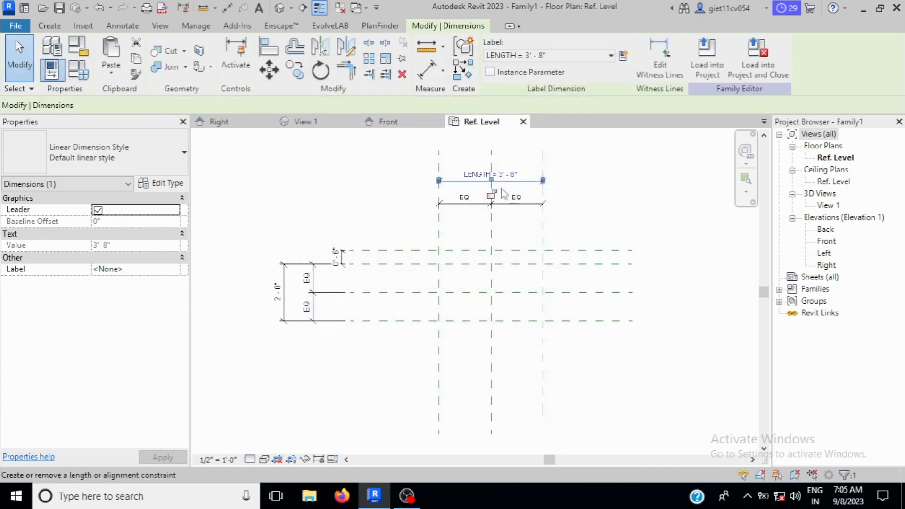
# Label the overall dimension between the outer horizontal planes with a new family type parameter named BREADTH
pyautogui.click(290, 305)
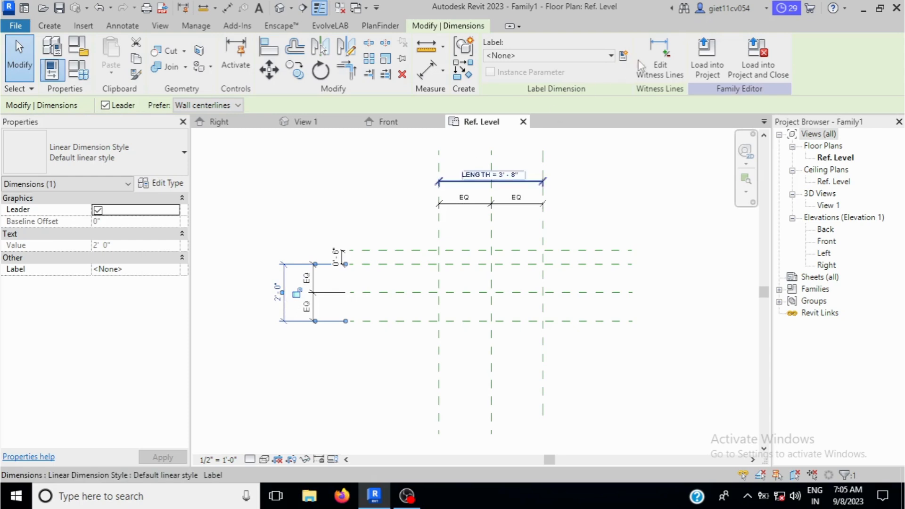
pyautogui.click(624, 60)
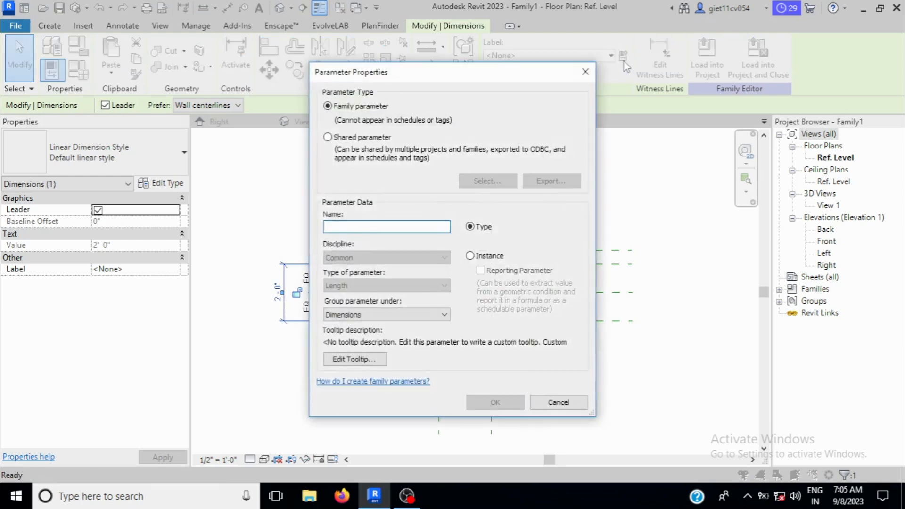
pyautogui.write('BREADTH')
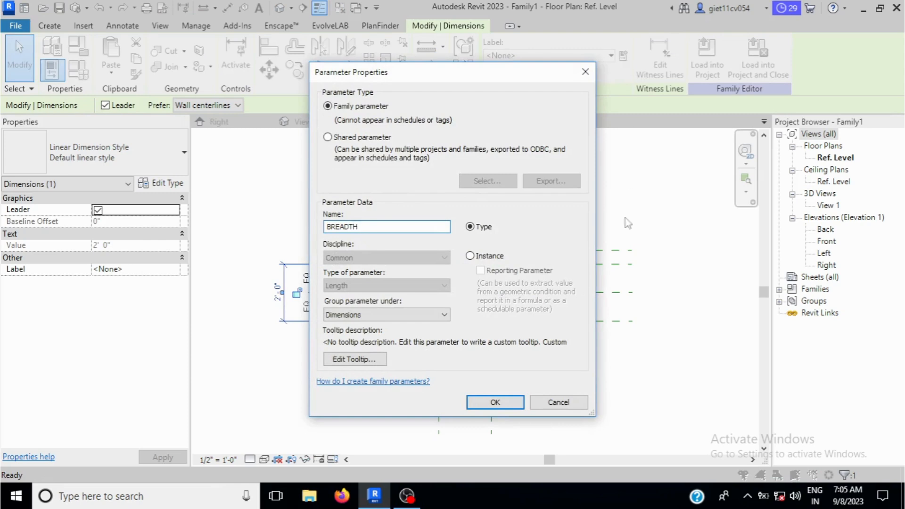
pyautogui.click(495, 402)
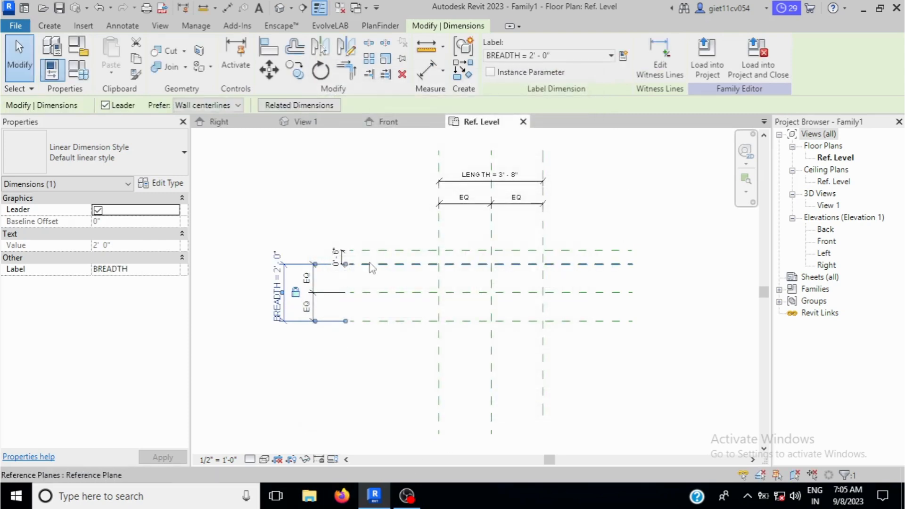
# Label the small dimension below the uppermost horizontal plane with a new family type parameter named BS
pyautogui.scroll(2, 373, 268)
pyautogui.click(312, 254)
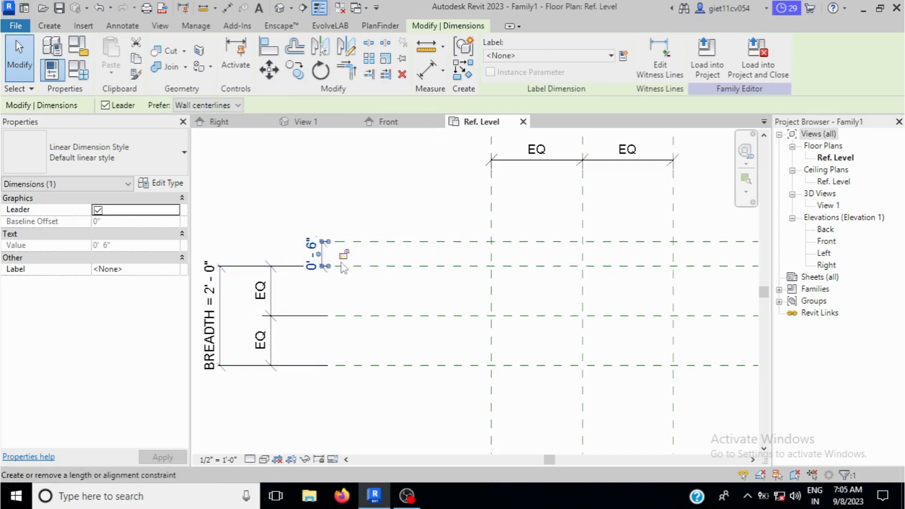
pyautogui.click(623, 55)
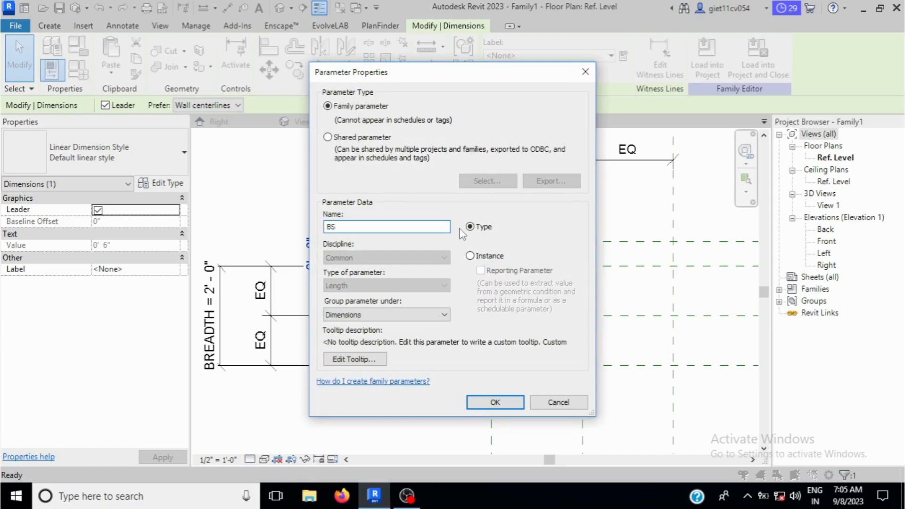
pyautogui.click(496, 402)
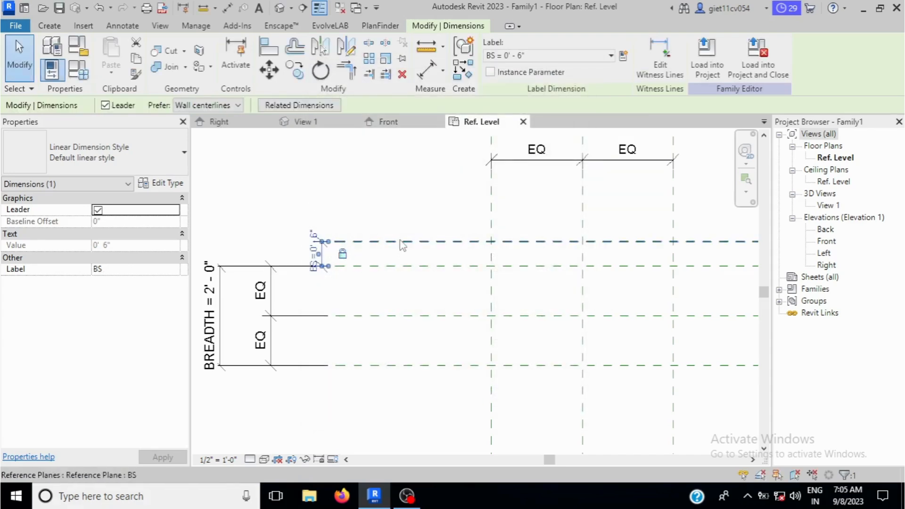
# Open the family types and set the BREADTH parameter to 3', applying it to the reference planes
pyautogui.scroll(-3, 402, 245)
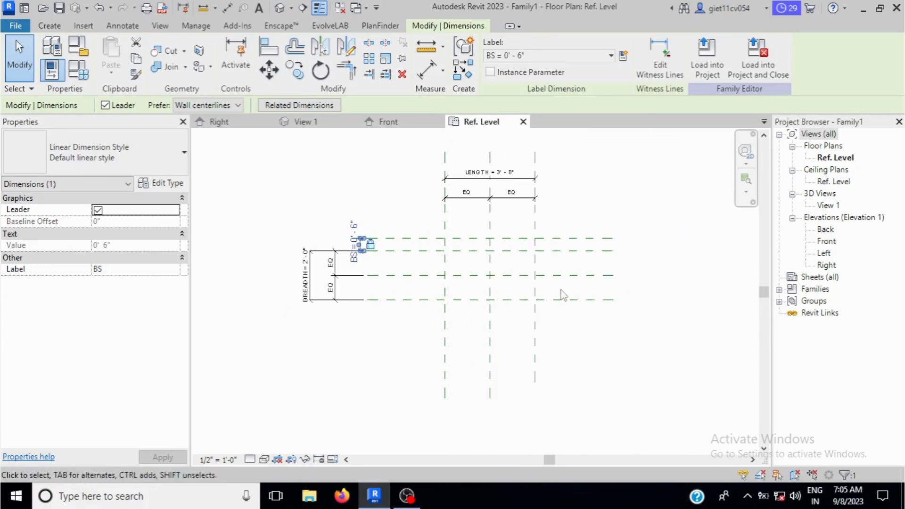
pyautogui.scroll(1, 448, 267)
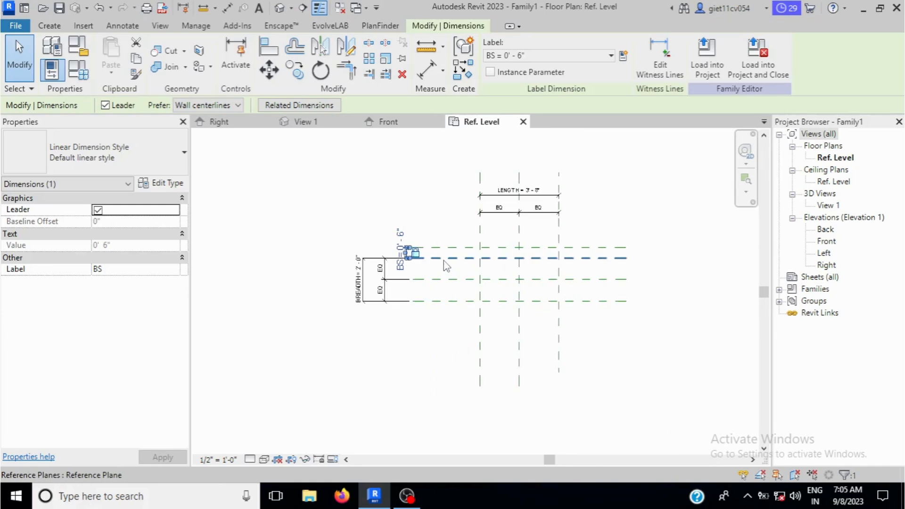
pyautogui.click(78, 72)
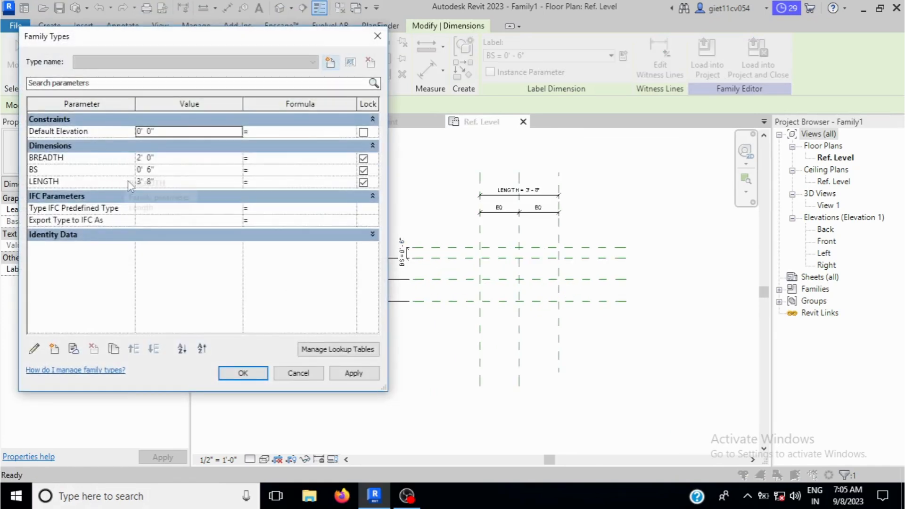
pyautogui.click(159, 158)
pyautogui.moveTo(158, 157); pyautogui.dragTo(127, 163)
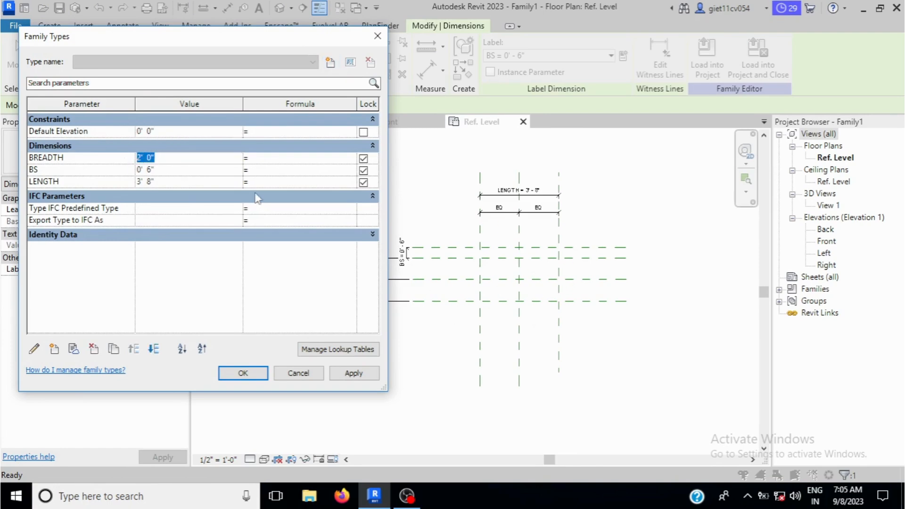
pyautogui.write("3'")
pyautogui.click(354, 373)
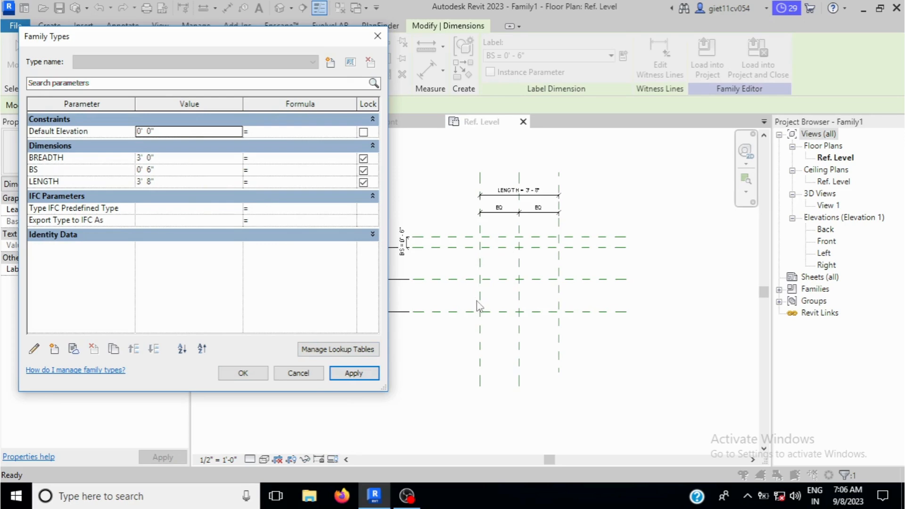
# Set the LENGTH parameter to 4', apply it, and close the family types
pyautogui.click(164, 181)
pyautogui.write('4')
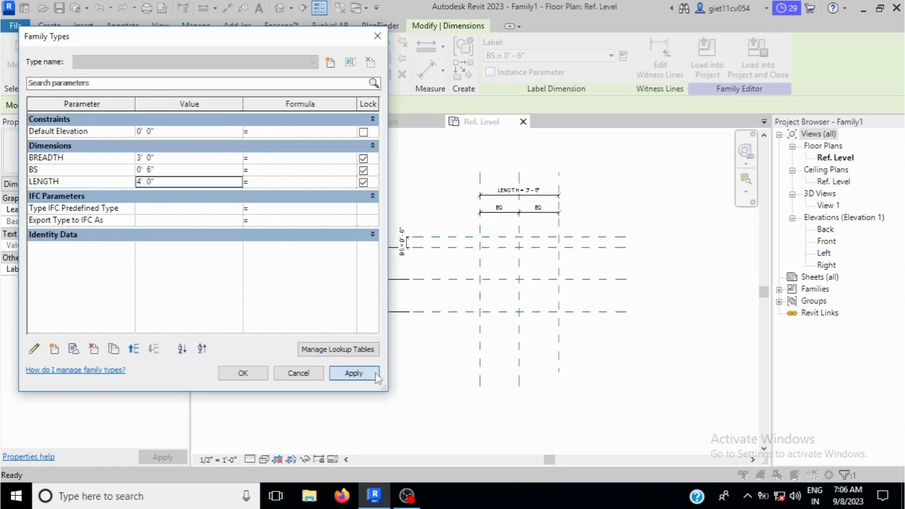
pyautogui.click(353, 373)
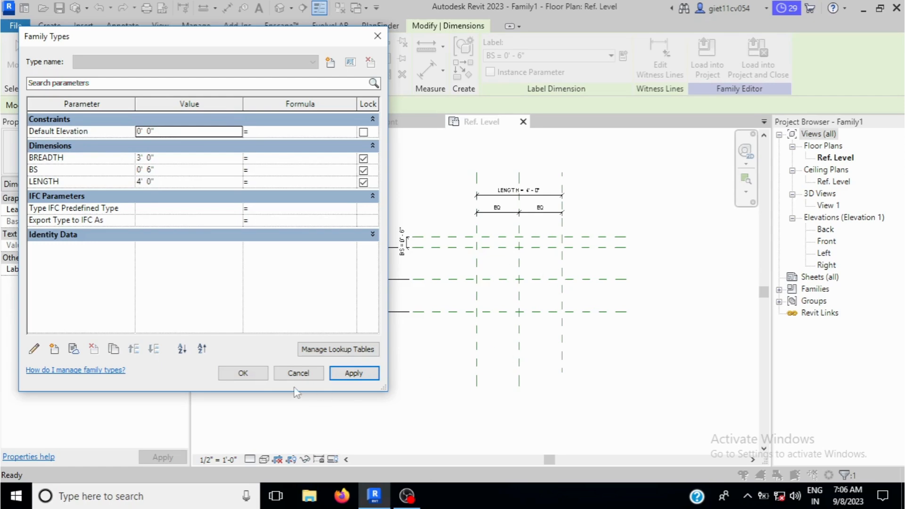
pyautogui.click(244, 373)
pyautogui.press('Escape')
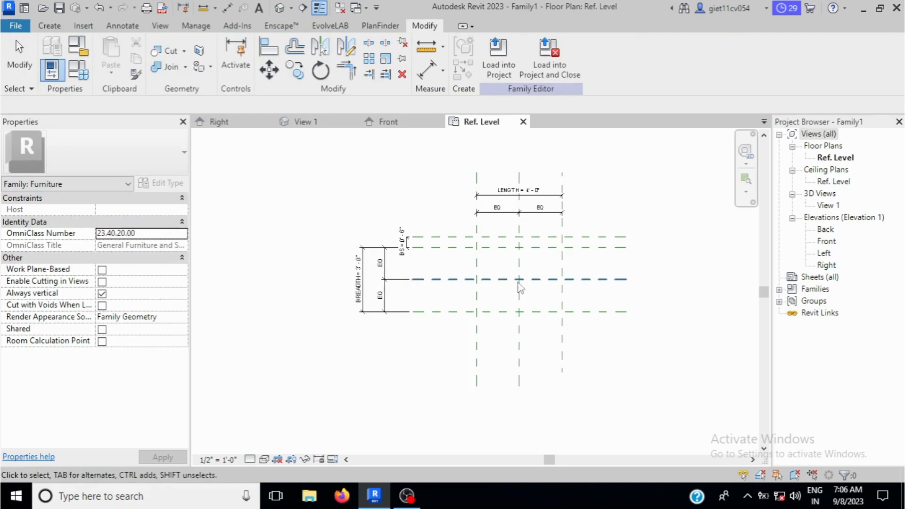
# In the Front elevation, draw a horizontal reference plane about 3' above Ref. Level, crossing the three vertical planes
pyautogui.scroll(2, 569, 251)
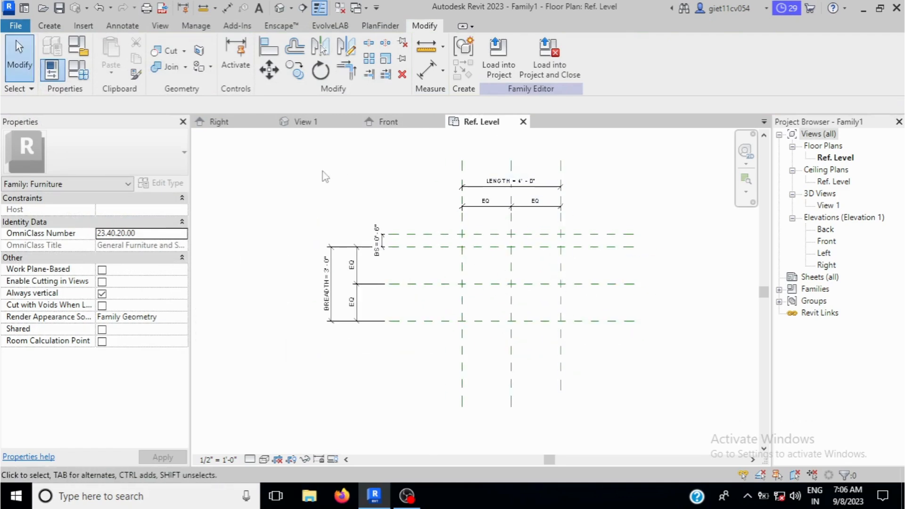
pyautogui.click(408, 123)
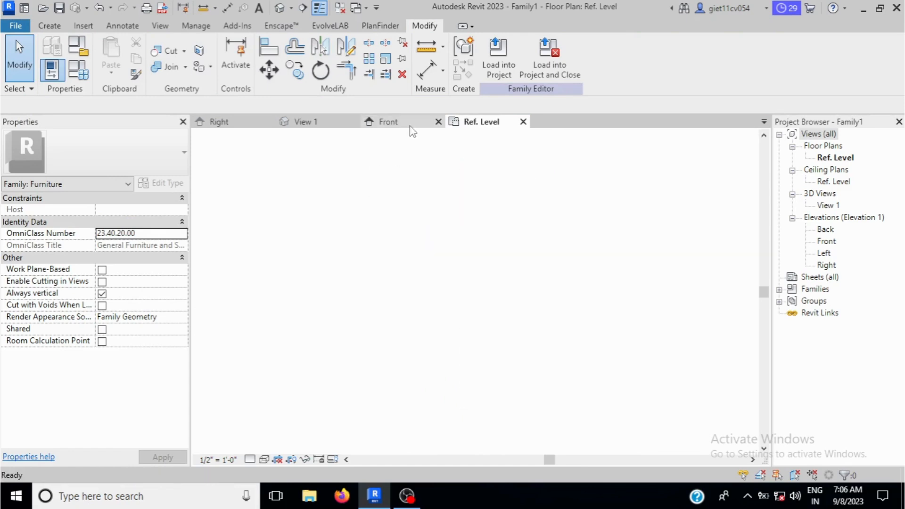
pyautogui.scroll(-2, 479, 283)
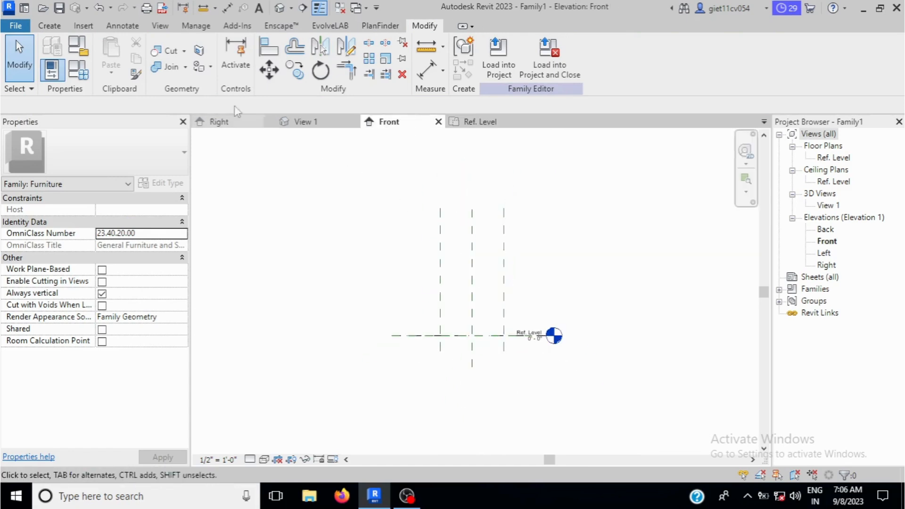
pyautogui.click(51, 27)
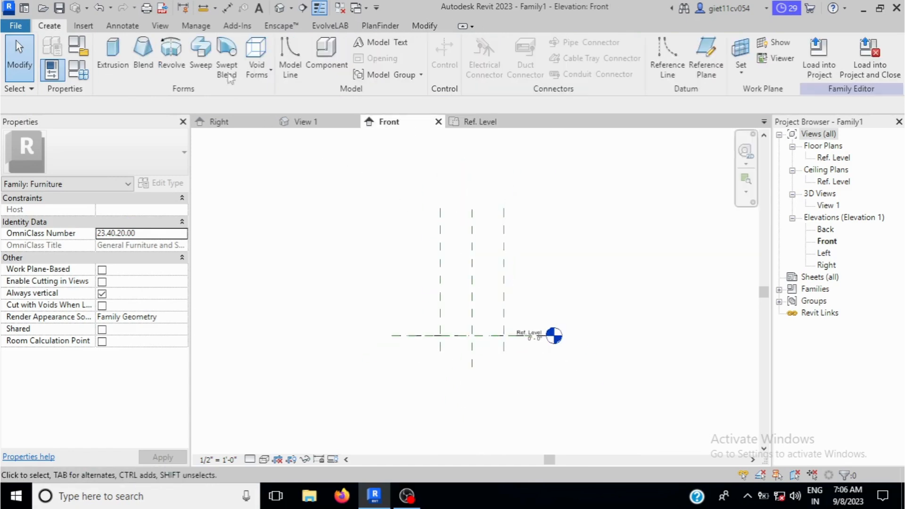
pyautogui.click(705, 66)
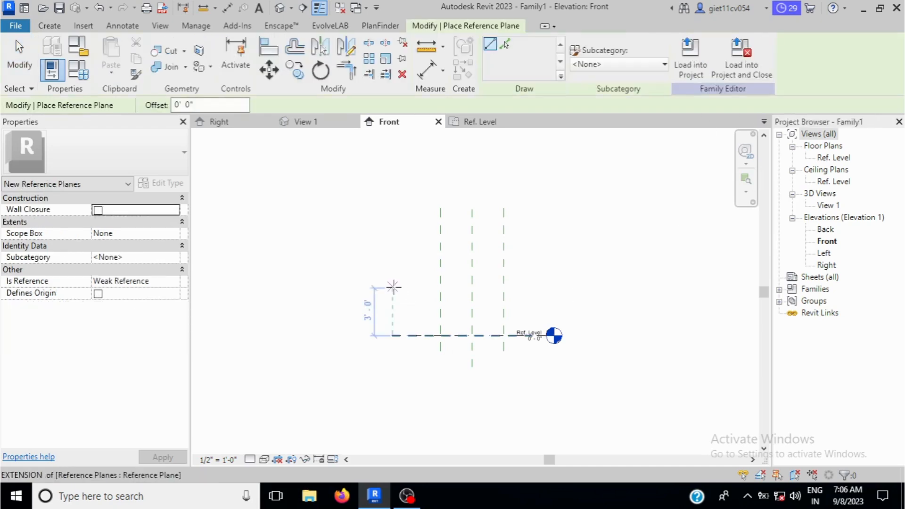
pyautogui.click(360, 288)
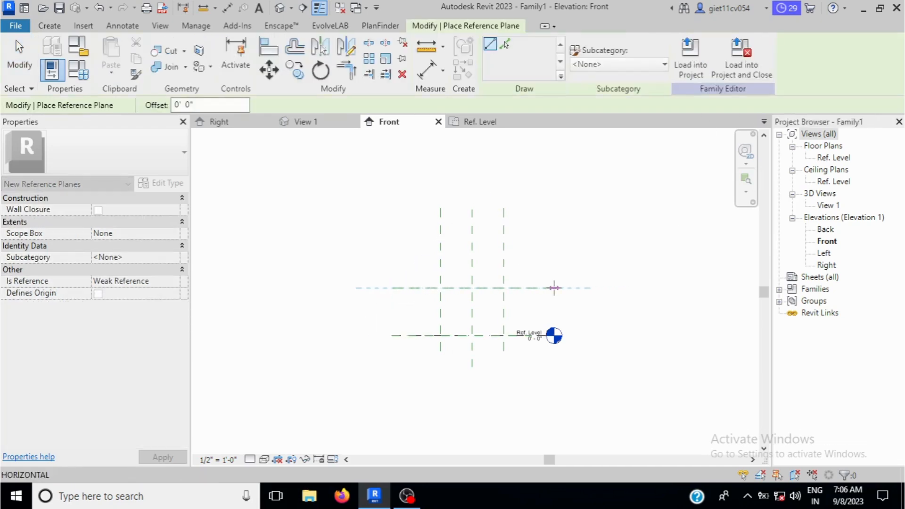
pyautogui.click(555, 288)
# Add an aligned dimension between the Ref. Level plane and the new horizontal reference plane, placed beyond the planes' ends
pyautogui.scroll(2, 482, 308)
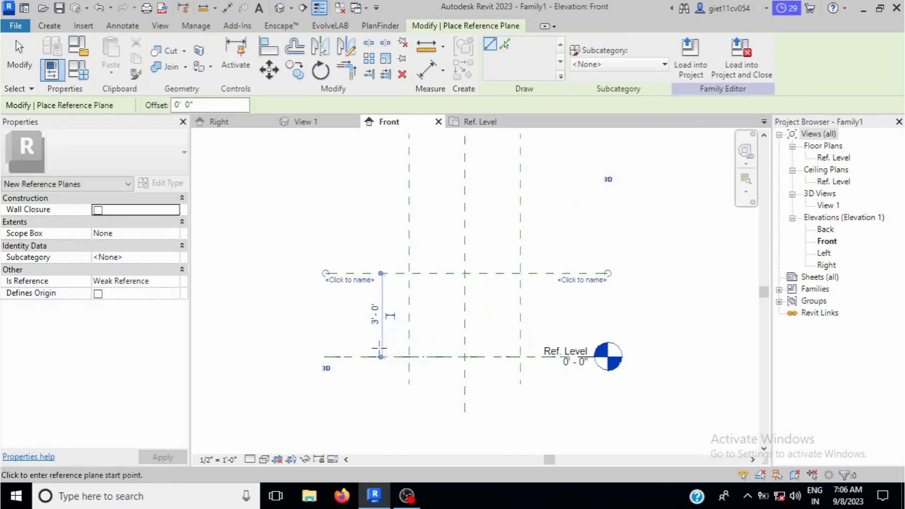
pyautogui.click(433, 71)
pyautogui.click(441, 357)
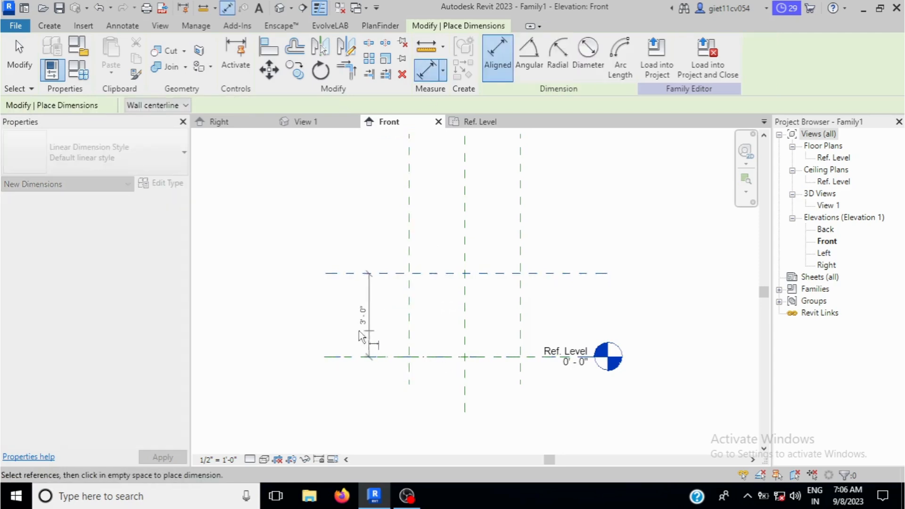
pyautogui.click(308, 333)
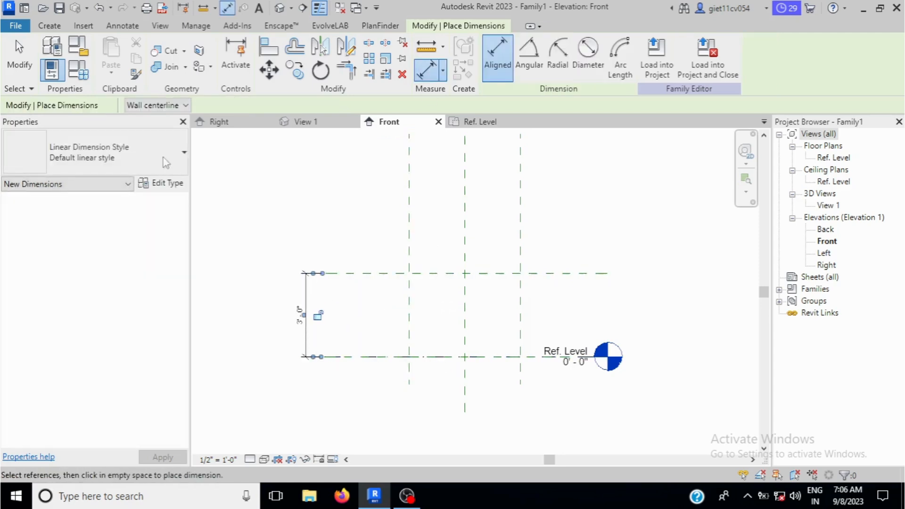
pyautogui.click(19, 59)
# Set the upper horizontal plane's distance from Ref. Level to 2' - 6" and name that reference plane HEIGHT
pyautogui.click(370, 273)
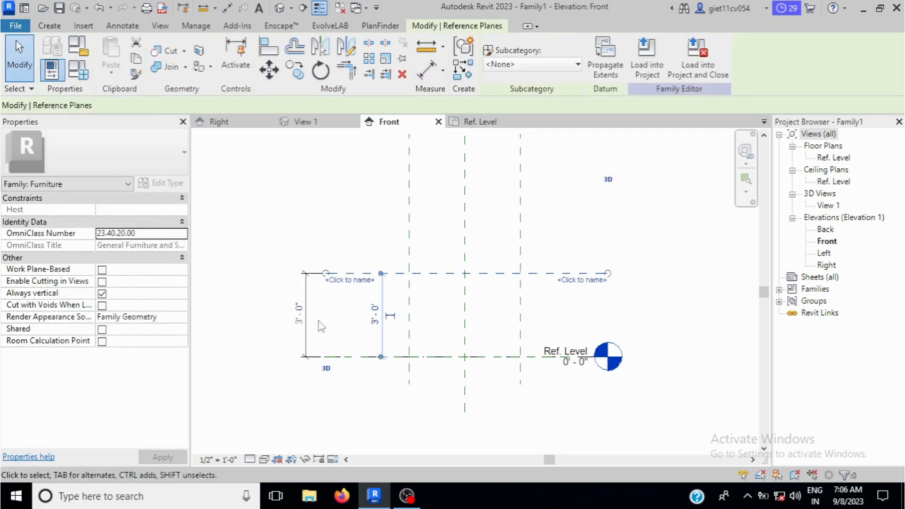
pyautogui.click(299, 315)
pyautogui.write('2')
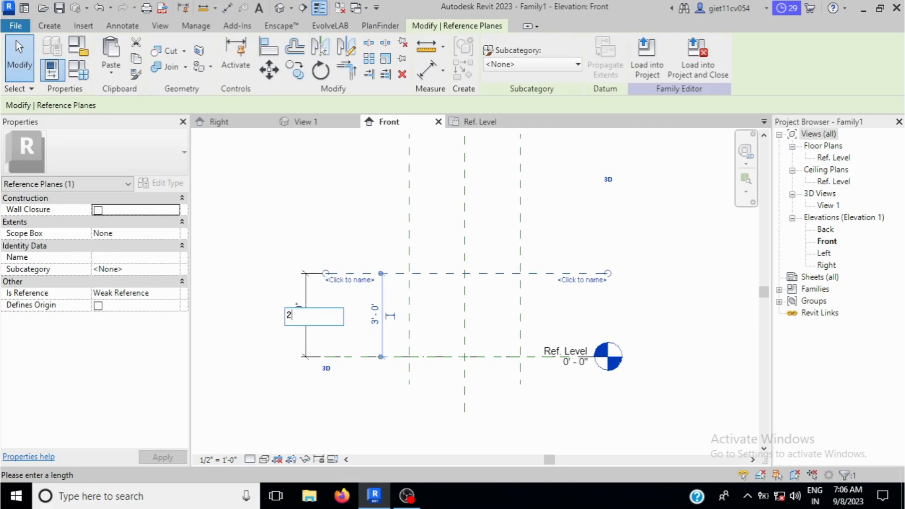
pyautogui.write('\' - 6"')
pyautogui.press('Return')
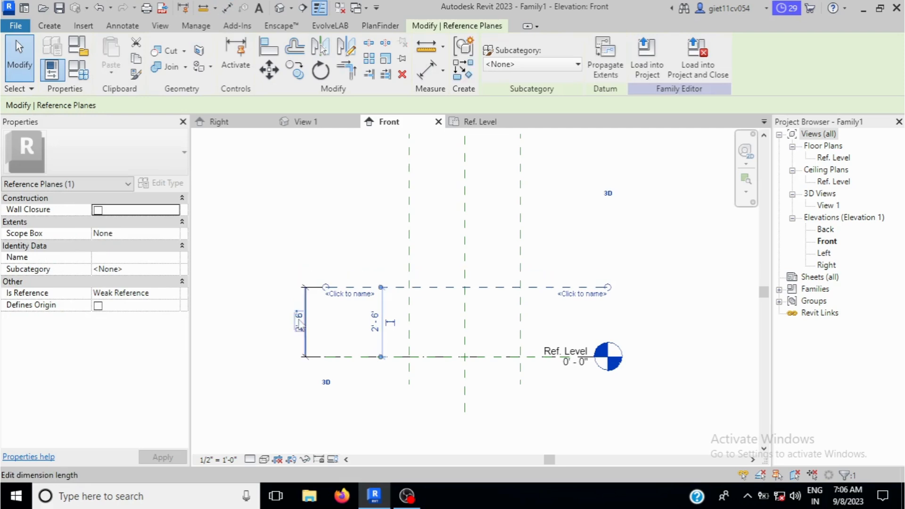
pyautogui.click(366, 296)
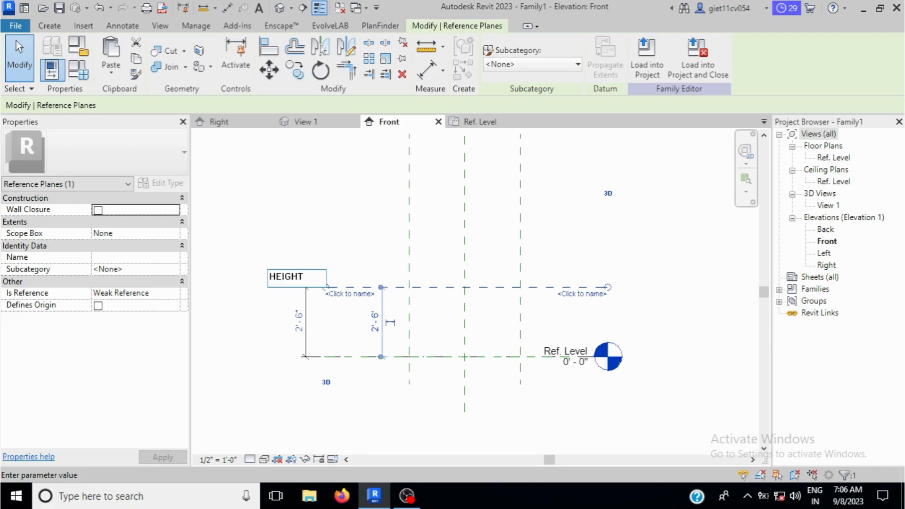
pyautogui.press('Return')
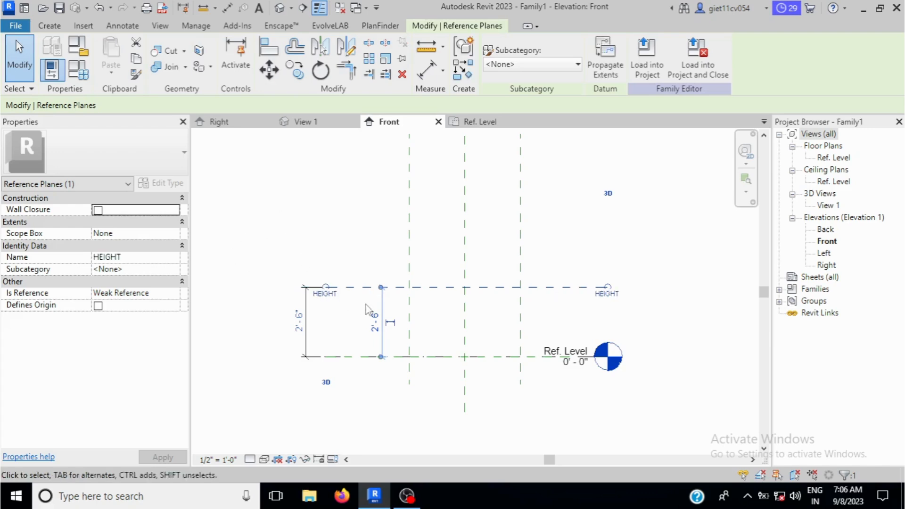
# Label the vertical dimension above Ref. Level with a new family type parameter named HEIGHT
pyautogui.click(305, 338)
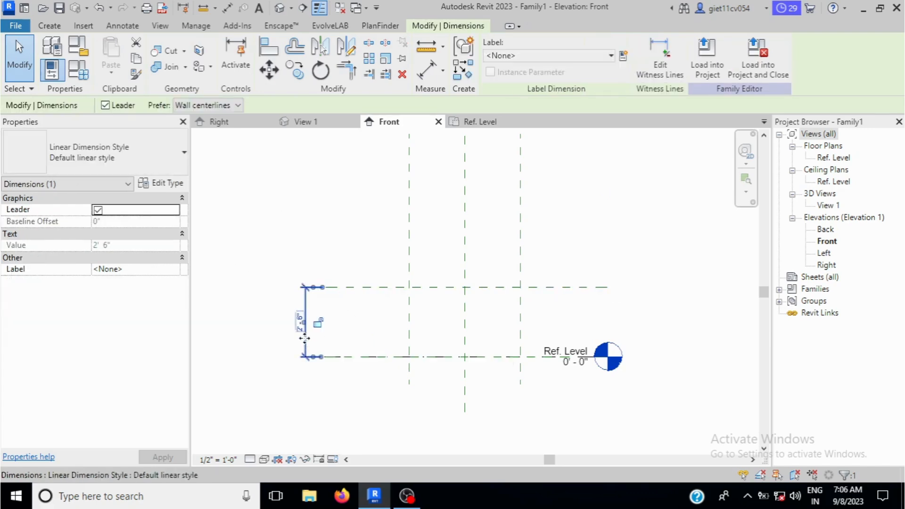
pyautogui.click(623, 55)
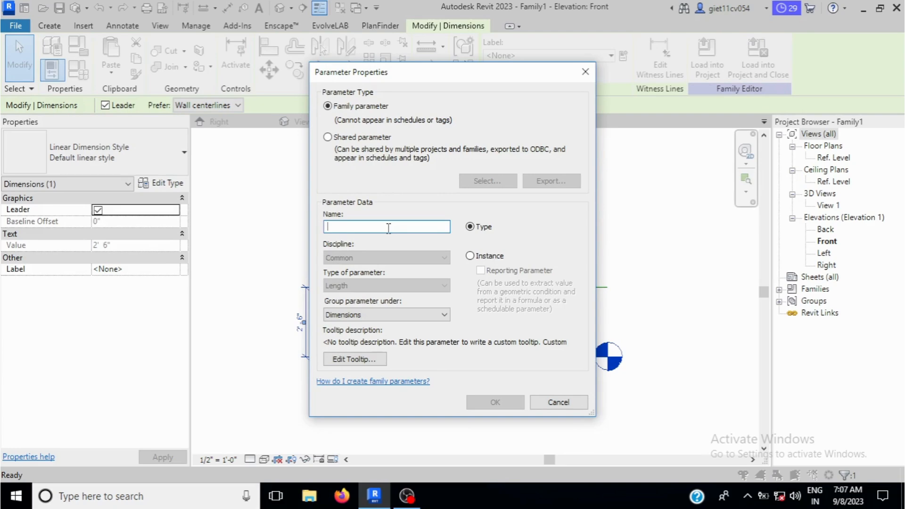
pyautogui.write('HEIGHT')
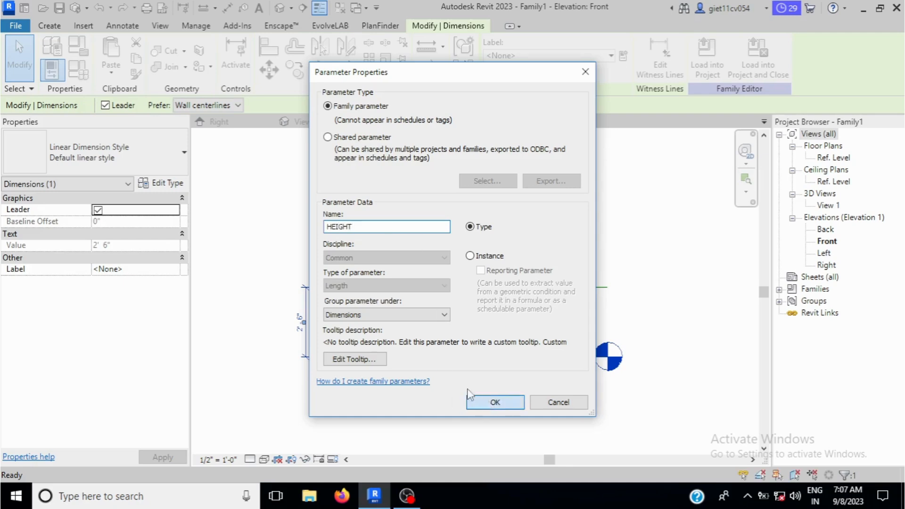
pyautogui.click(495, 402)
pyautogui.scroll(-2, 566, 254)
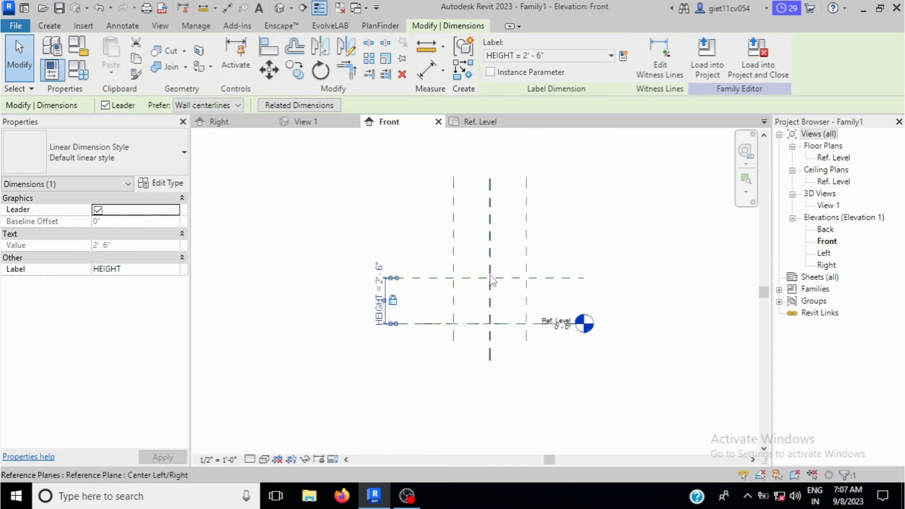
# Start an extrusion in the Ref. Level floor plan and set its work plane to Reference Plane : HEIGHT
pyautogui.click(480, 122)
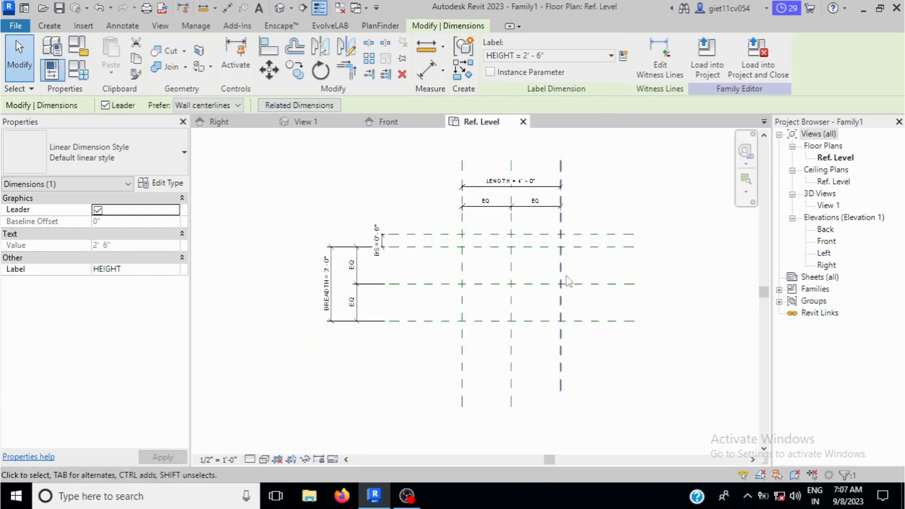
pyautogui.scroll(1, 583, 281)
pyautogui.scroll(2, 583, 282)
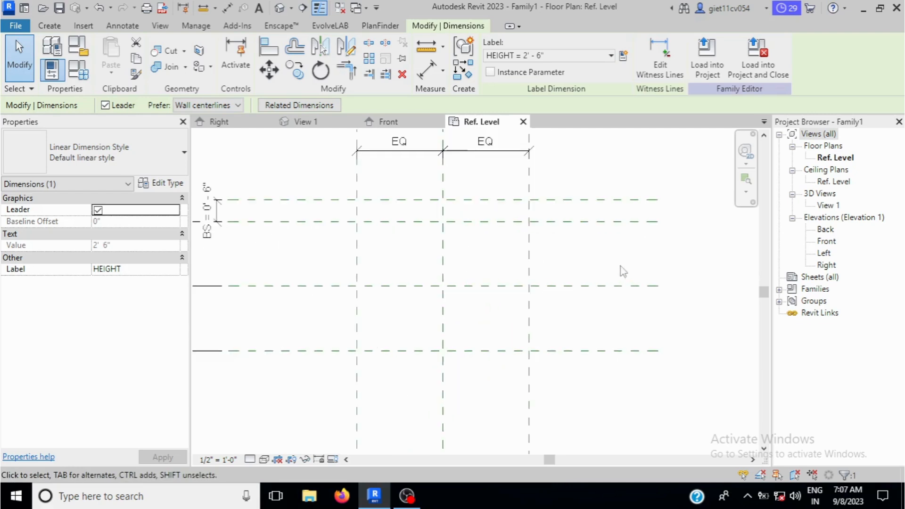
pyautogui.scroll(-2, 574, 281)
pyautogui.scroll(2, 557, 269)
pyautogui.scroll(-1, 562, 273)
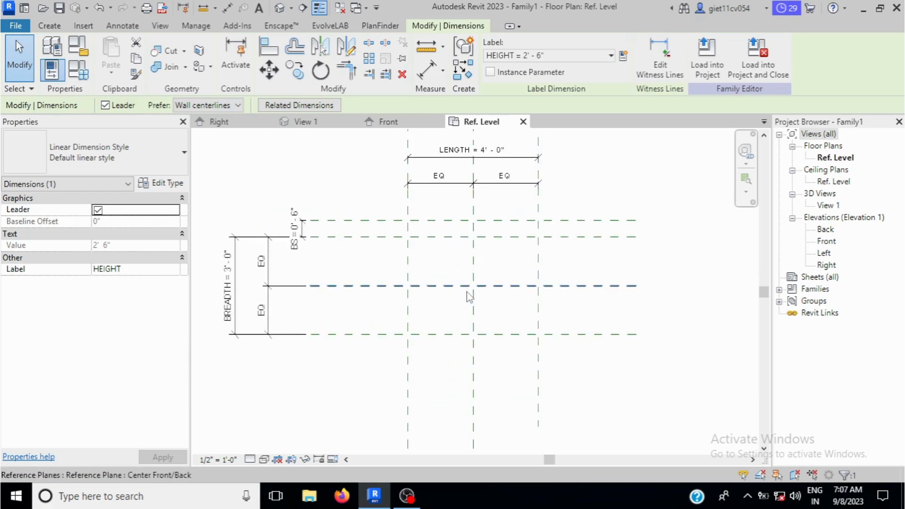
pyautogui.click(49, 26)
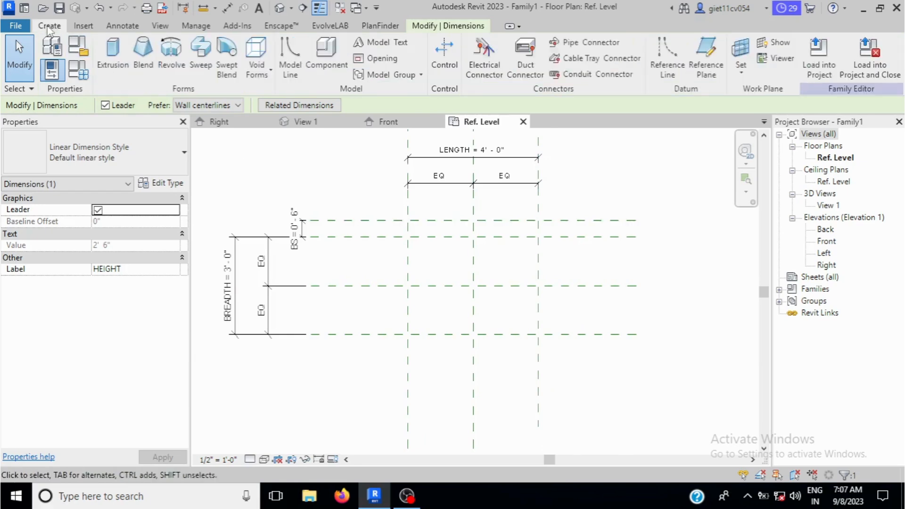
pyautogui.click(124, 66)
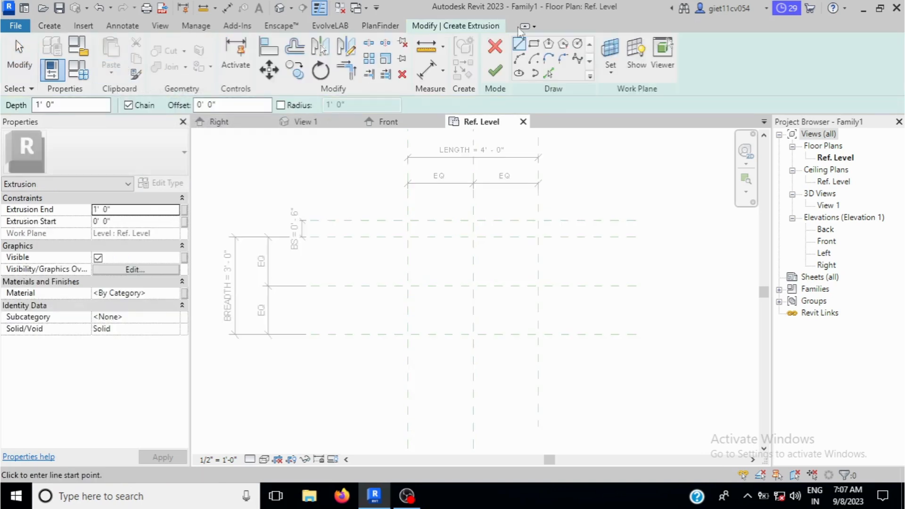
pyautogui.click(612, 53)
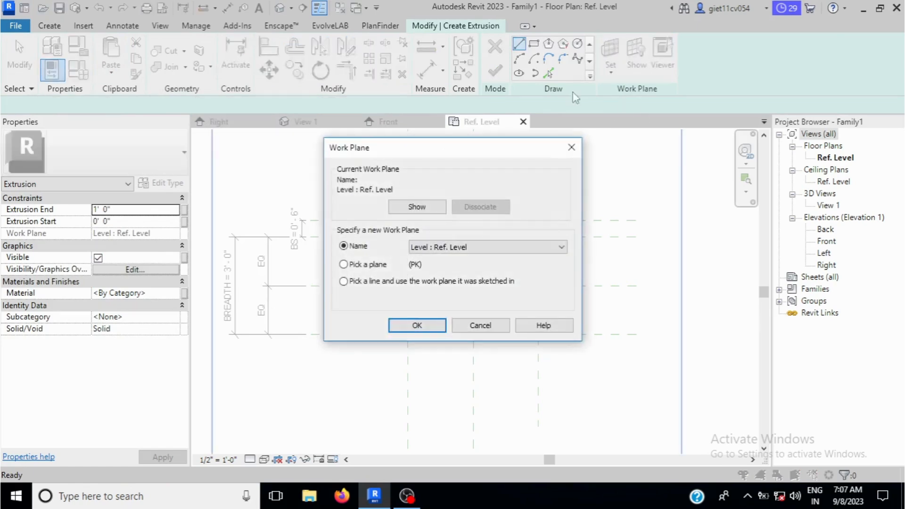
pyautogui.click(450, 247)
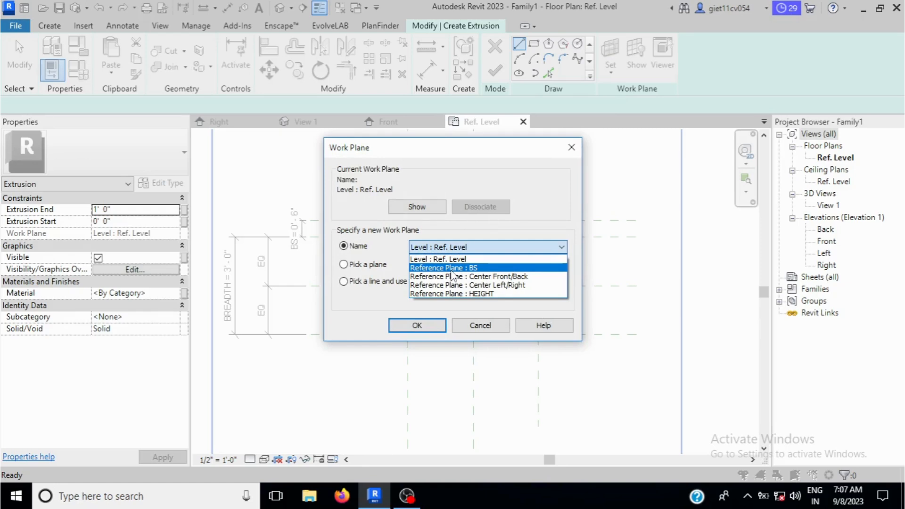
pyautogui.click(480, 295)
pyautogui.click(415, 326)
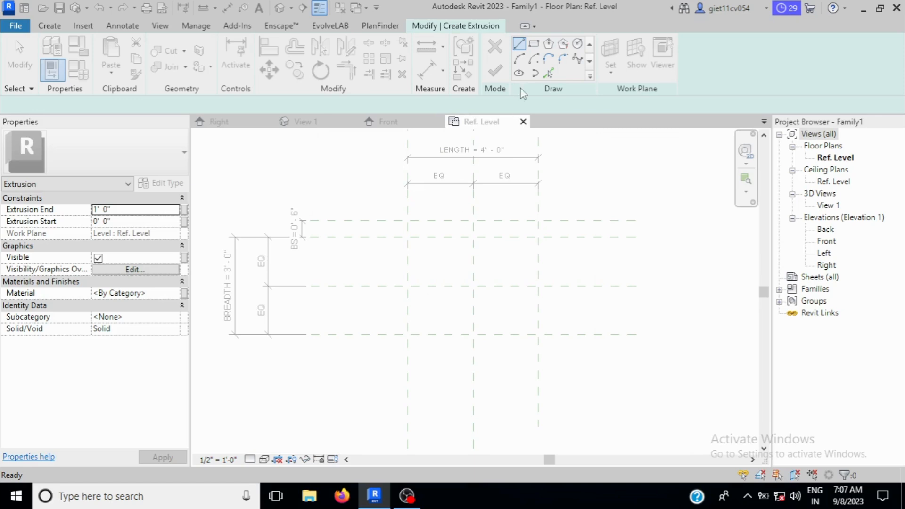
# Pick the two outer vertical planes and the two BREADTH planes as extrusion sketch lines, locked to the planes
pyautogui.click(549, 73)
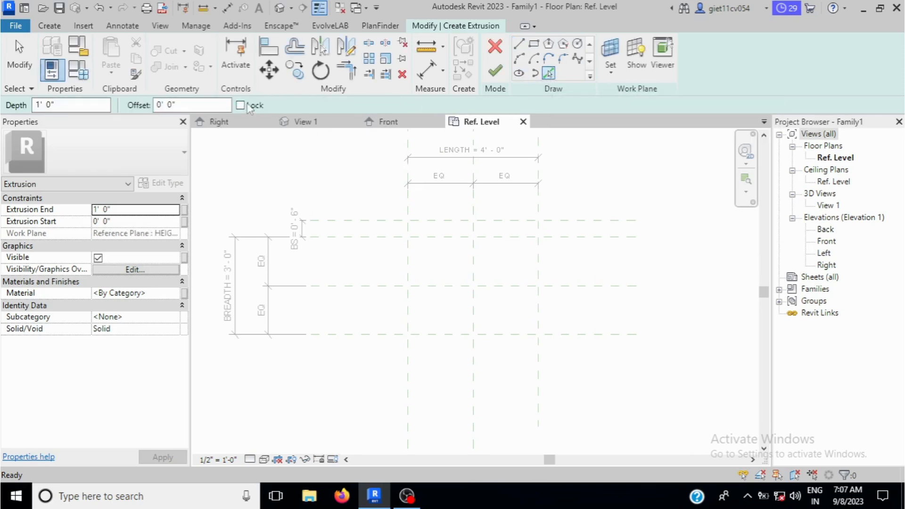
pyautogui.click(408, 272)
pyautogui.click(478, 335)
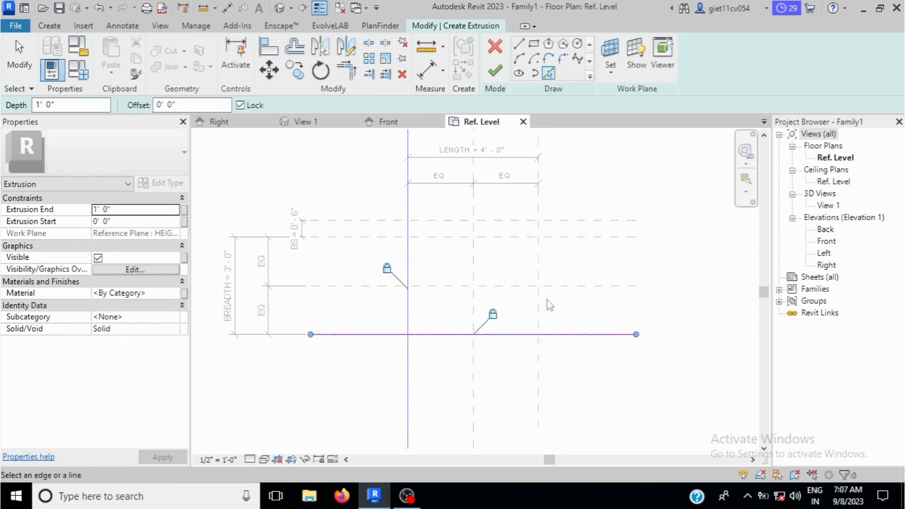
pyautogui.click(539, 298)
pyautogui.click(501, 237)
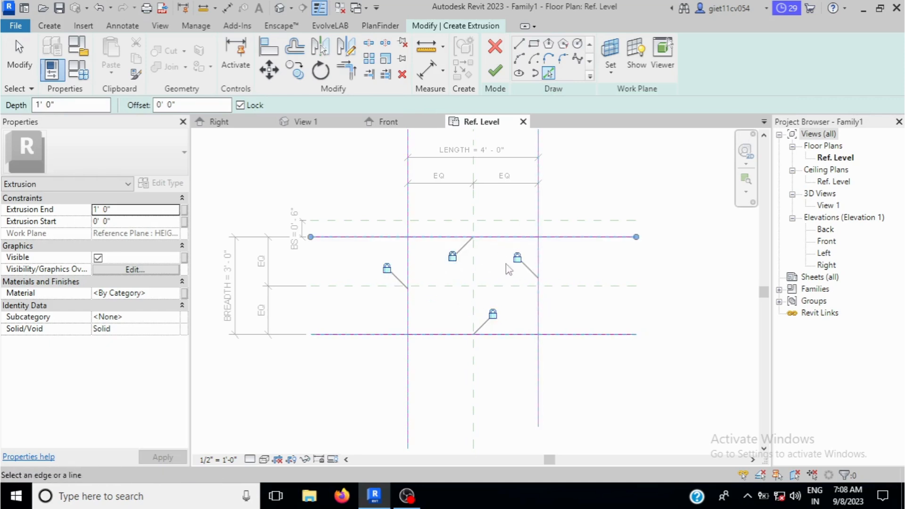
# Trim the four sketch lines to corners so they form a closed rectangle for the seat
pyautogui.click(347, 69)
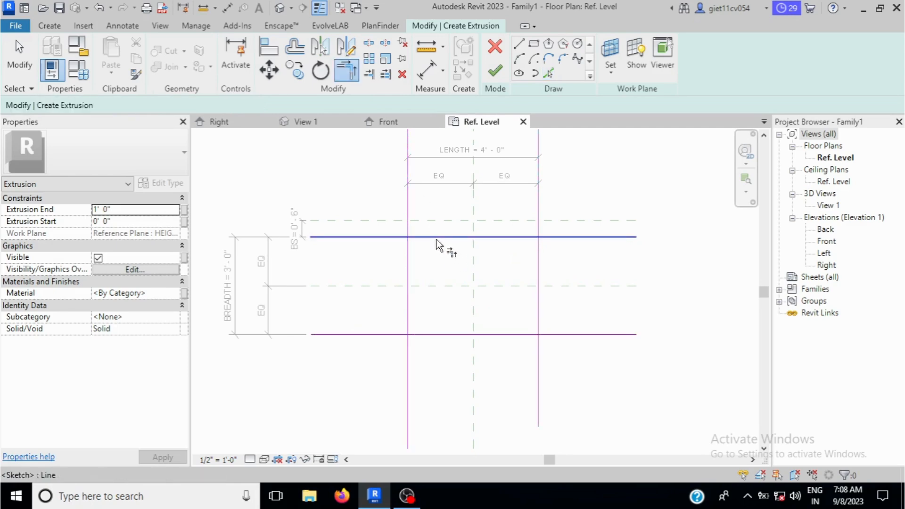
pyautogui.click(444, 242)
pyautogui.click(420, 313)
pyautogui.click(431, 335)
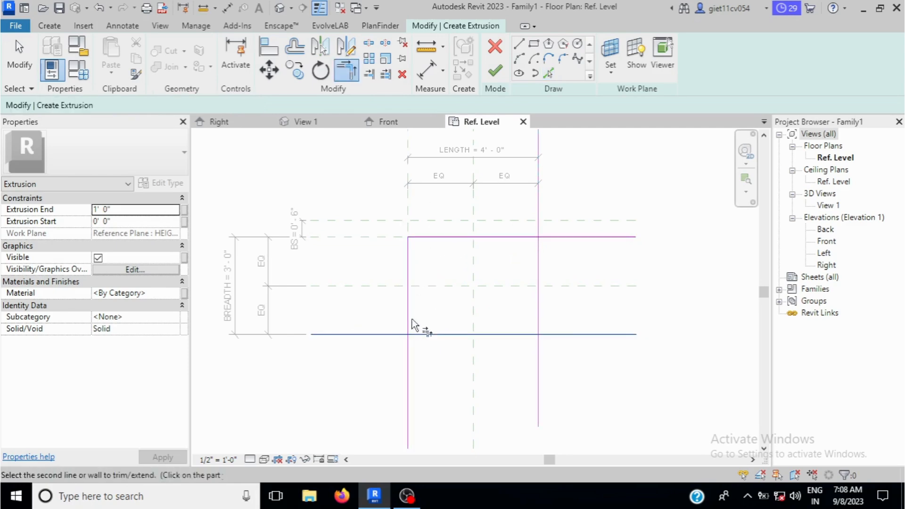
pyautogui.click(411, 323)
pyautogui.click(541, 320)
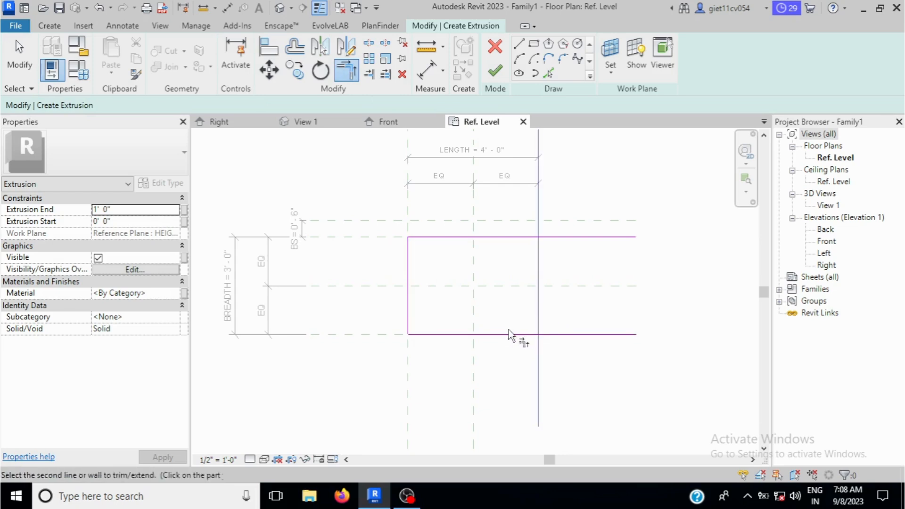
pyautogui.click(509, 333)
pyautogui.click(515, 238)
pyautogui.click(534, 253)
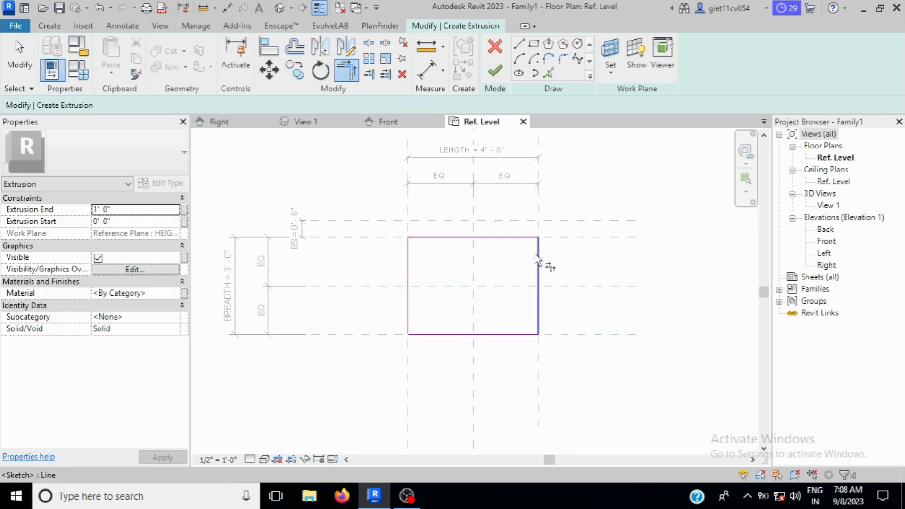
# Set the seat extrusion's end to 5" and finish the extrusion sketch
pyautogui.click(138, 208)
pyautogui.write('5')
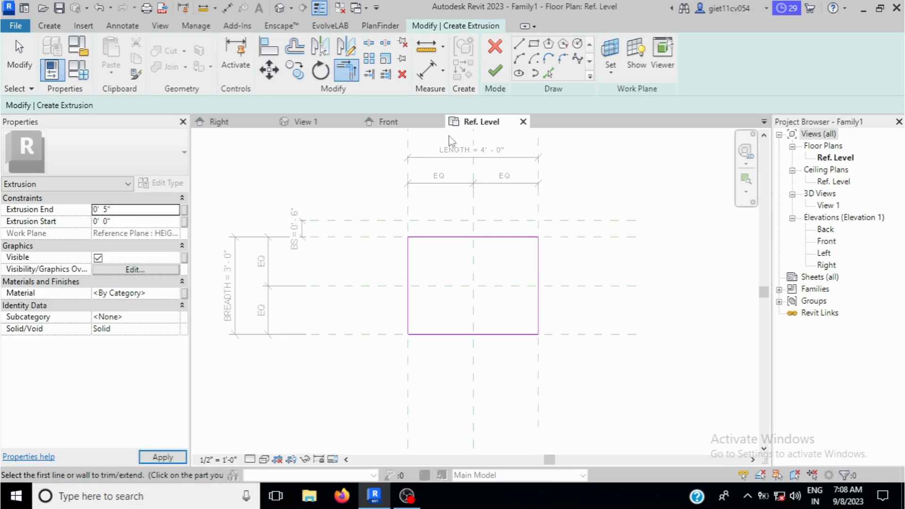
pyautogui.click(493, 73)
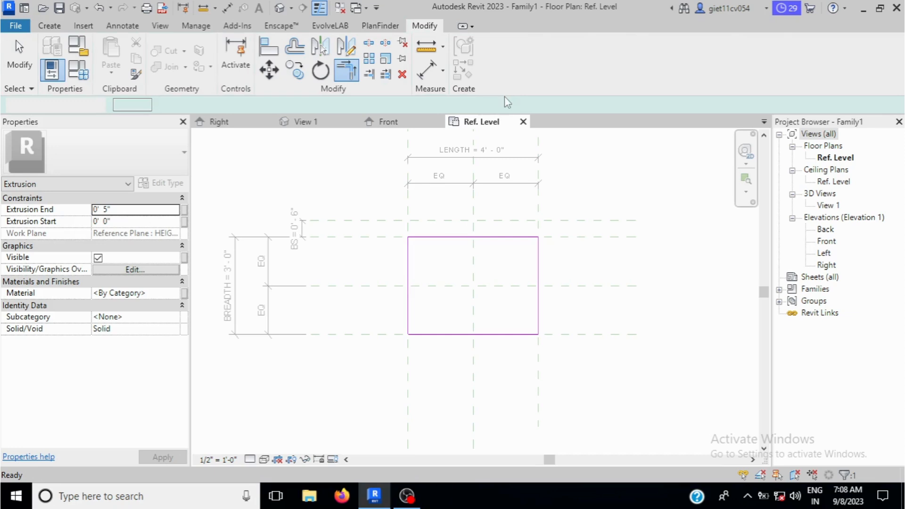
# Display the seat extrusion in the default 3D view with the Shaded visual style
pyautogui.click(523, 236)
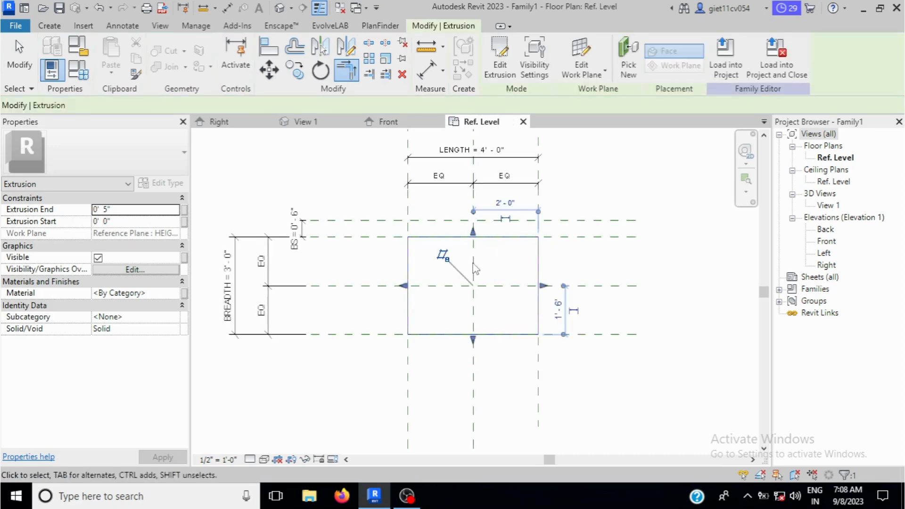
pyautogui.click(279, 8)
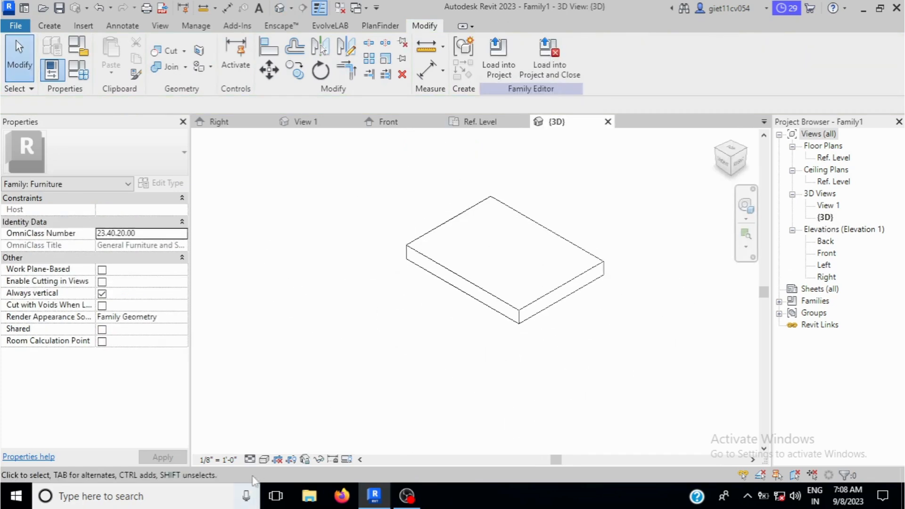
pyautogui.click(264, 460)
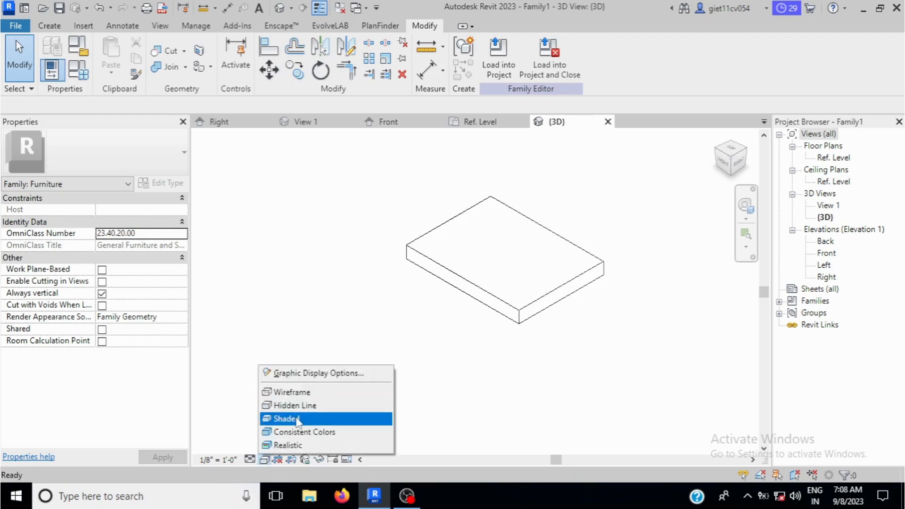
pyautogui.click(297, 419)
pyautogui.moveTo(439, 349)
pyautogui.keyDown('shift'); pyautogui.mouseDown(button='middle')
pyautogui.moveTo(520, 276)
pyautogui.moveTo(506, 244)
pyautogui.mouseUp(button='middle'); pyautogui.keyUp('shift')
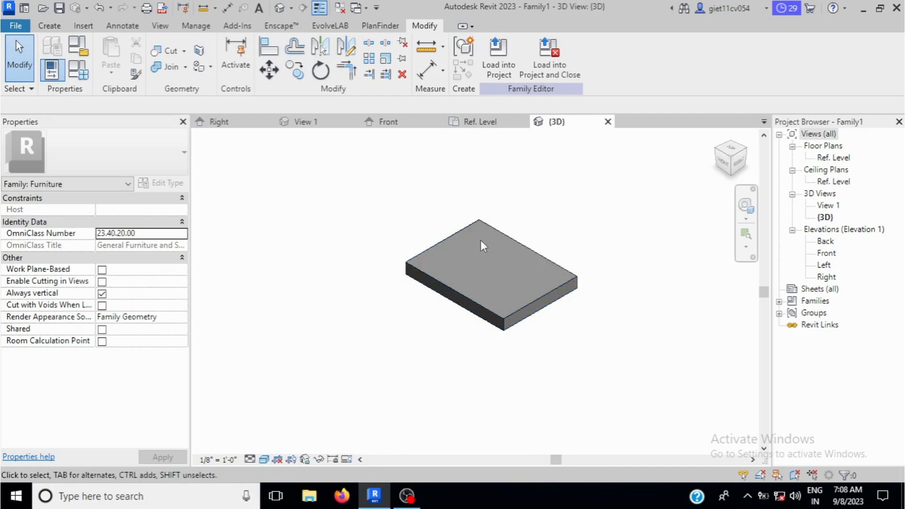
# Start a new extrusion in the Ref. Level floor plan and set its work plane to Level : Ref. Level
pyautogui.click(478, 122)
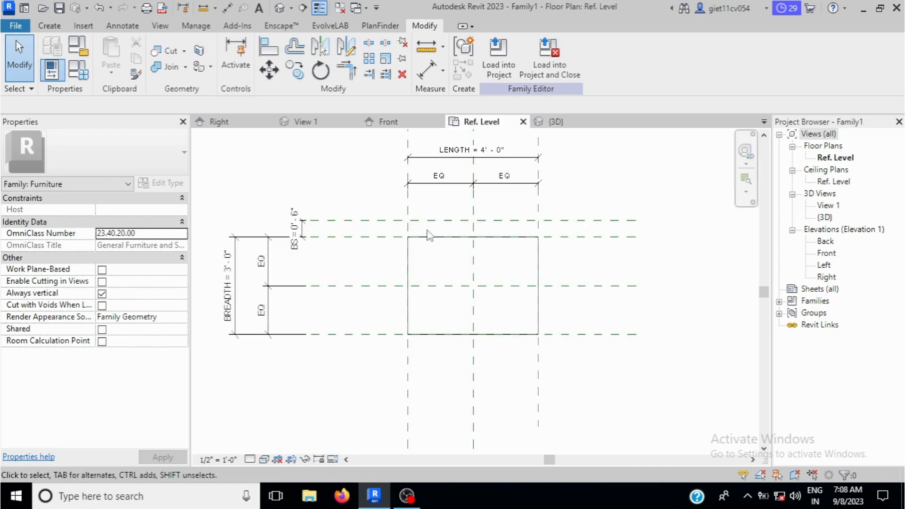
pyautogui.scroll(2, 428, 237)
pyautogui.scroll(-1, 427, 240)
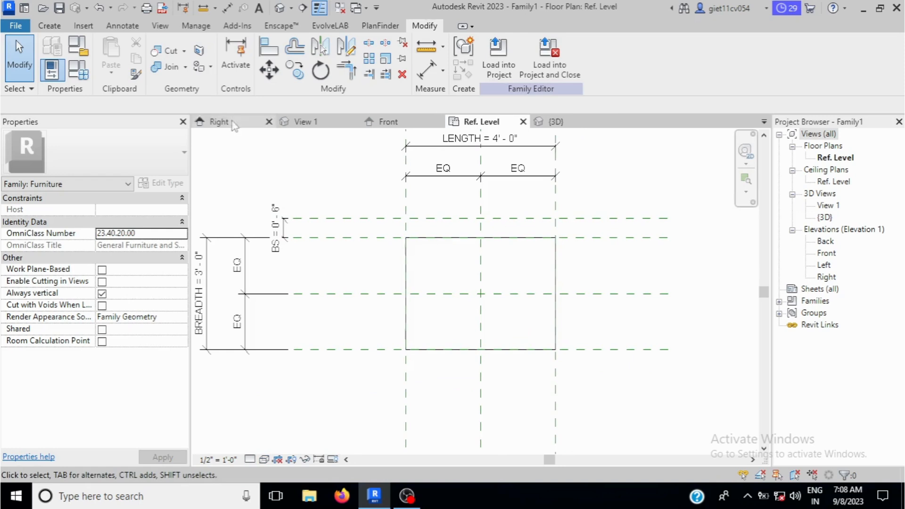
pyautogui.click(50, 26)
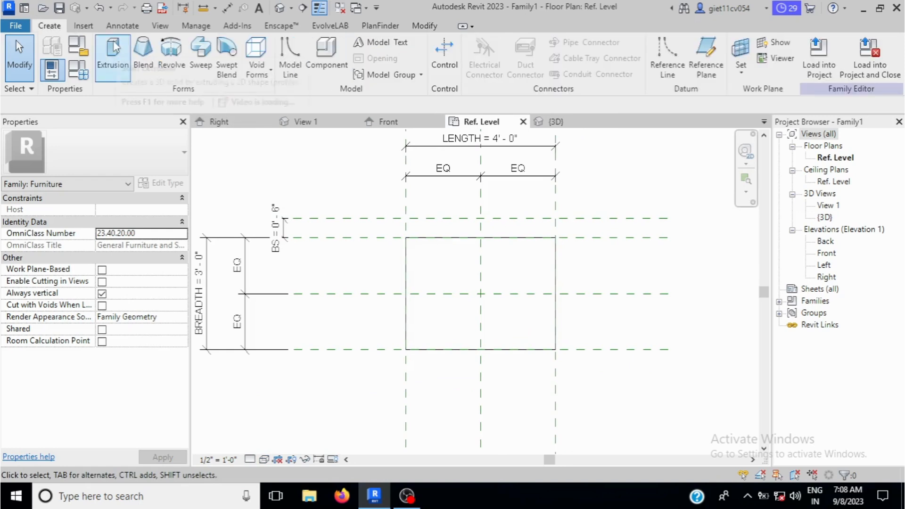
pyautogui.click(113, 55)
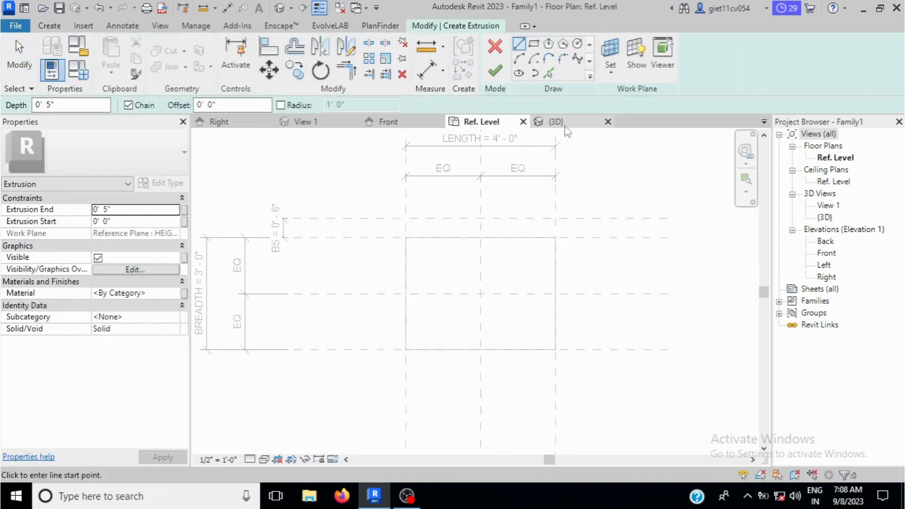
pyautogui.click(611, 54)
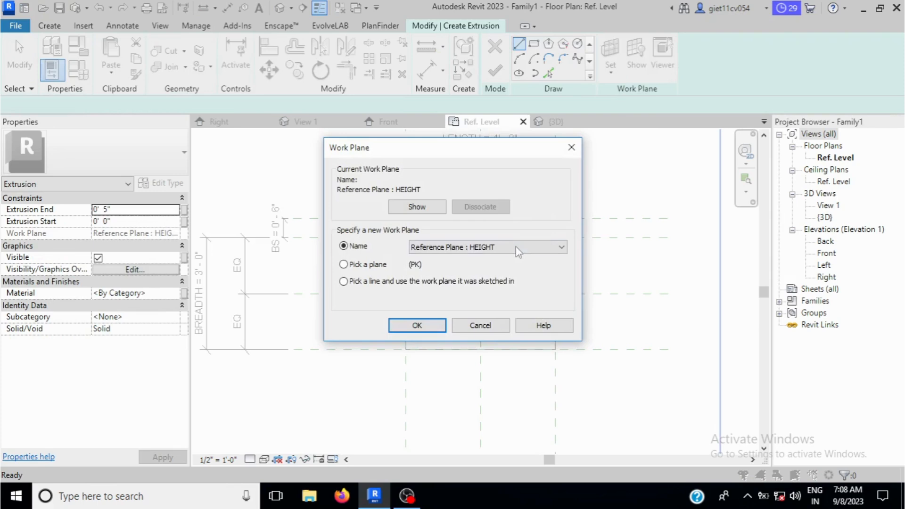
pyautogui.click(499, 247)
pyautogui.click(471, 259)
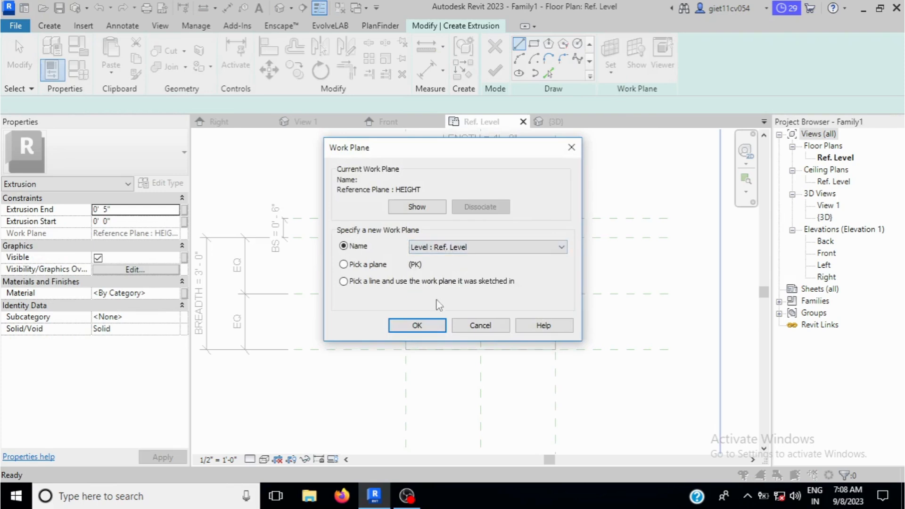
pyautogui.click(436, 326)
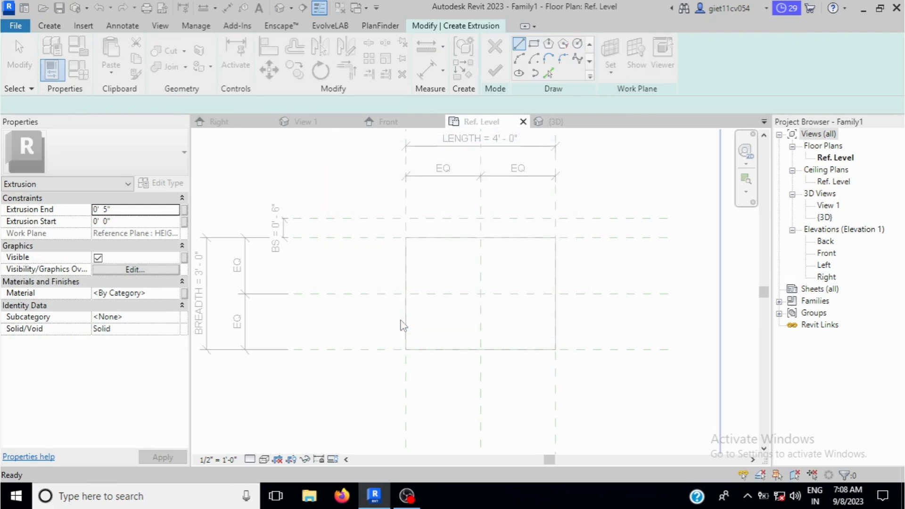
# Sketch a 4" by 4" square leg profile inside the seat's back-left corner, starting at the reference plane intersection
pyautogui.click(534, 45)
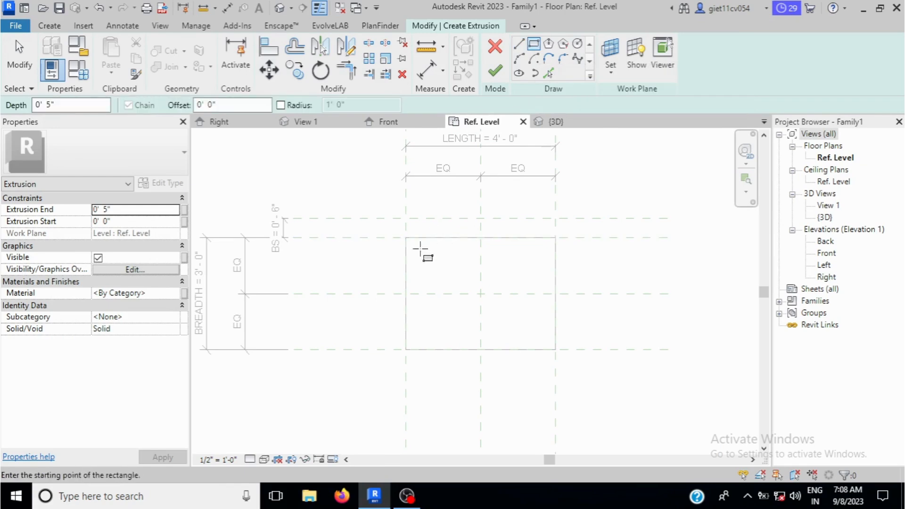
pyautogui.scroll(3, 422, 250)
pyautogui.click(394, 229)
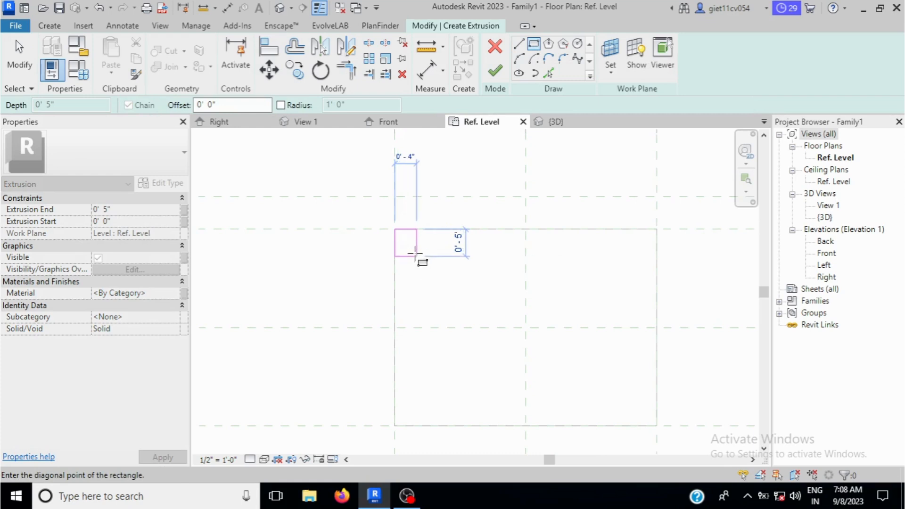
pyautogui.click(416, 251)
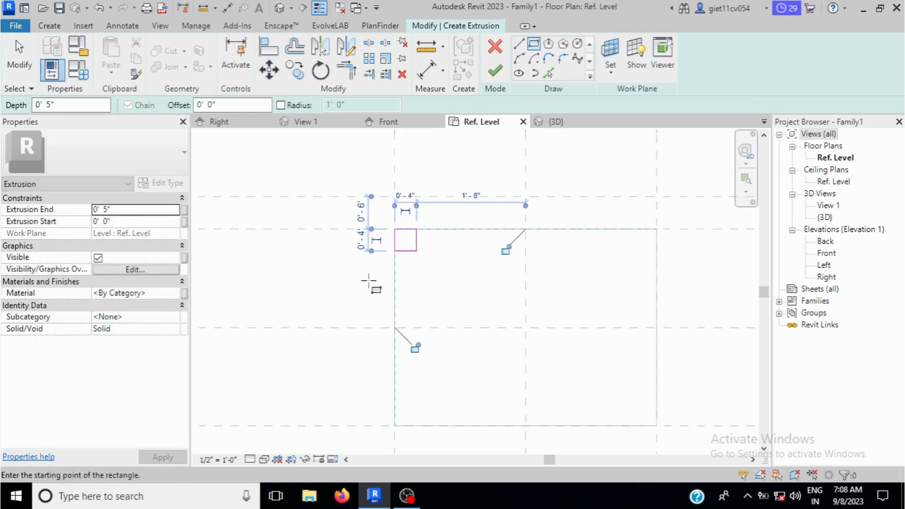
pyautogui.click(12, 76)
# Mirror a copy of the square leg profile about the Center Front/Back reference plane
pyautogui.moveTo(377, 206); pyautogui.dragTo(454, 279)
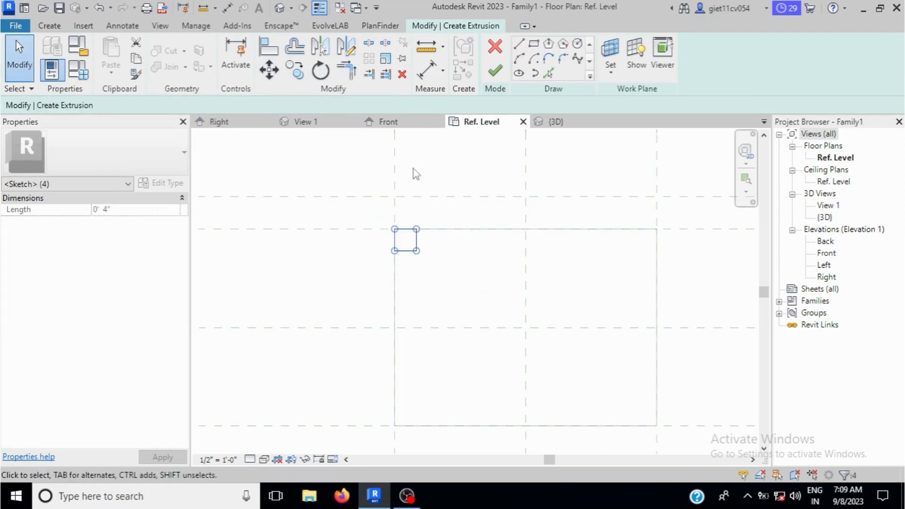
pyautogui.click(321, 47)
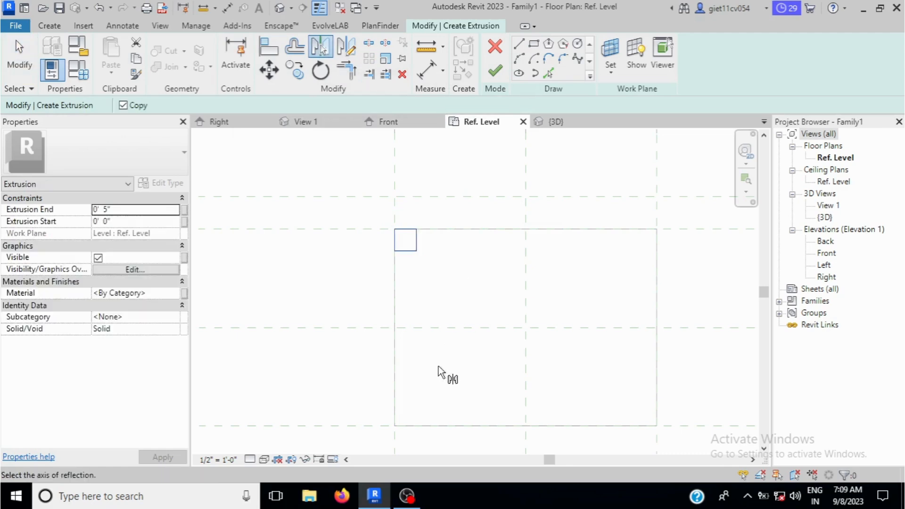
pyautogui.click(420, 329)
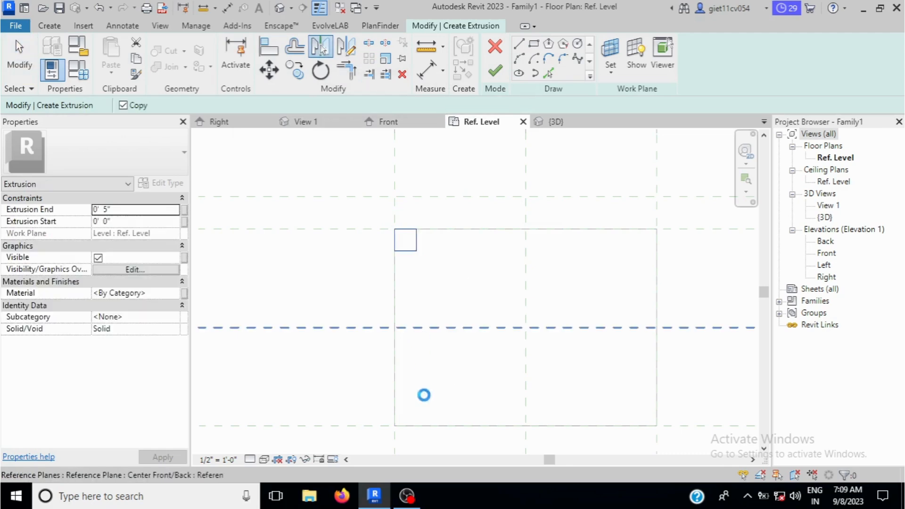
pyautogui.click(421, 427)
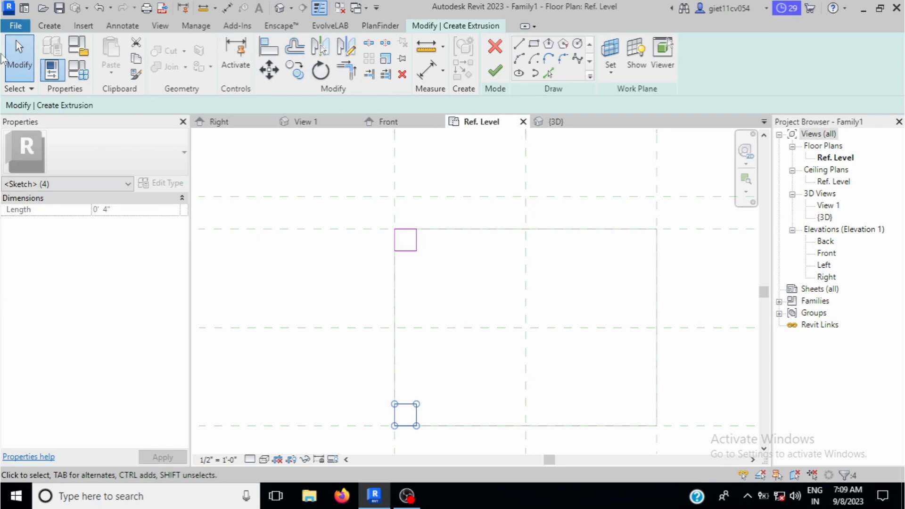
pyautogui.click(290, 225)
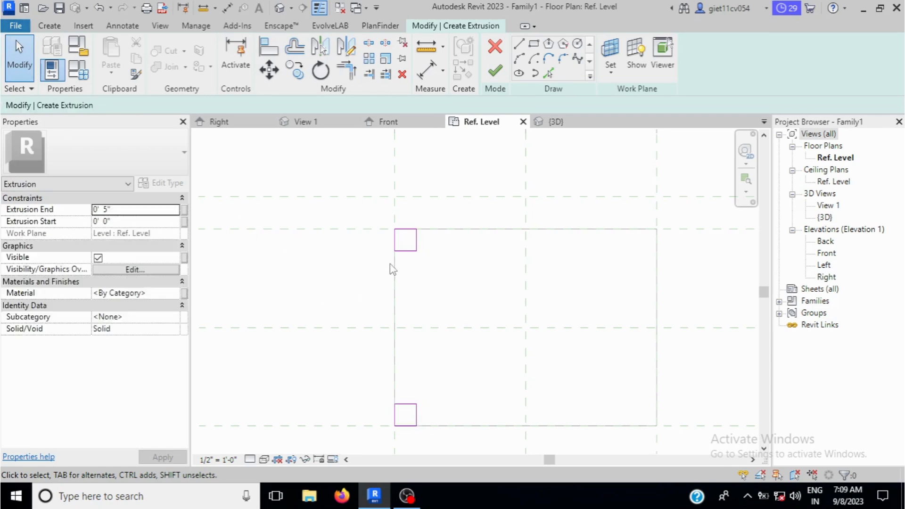
# Set the leg extrusion's end to 2'6", finish the sketch, and inspect the two legs in the 3D view
pyautogui.click(123, 210)
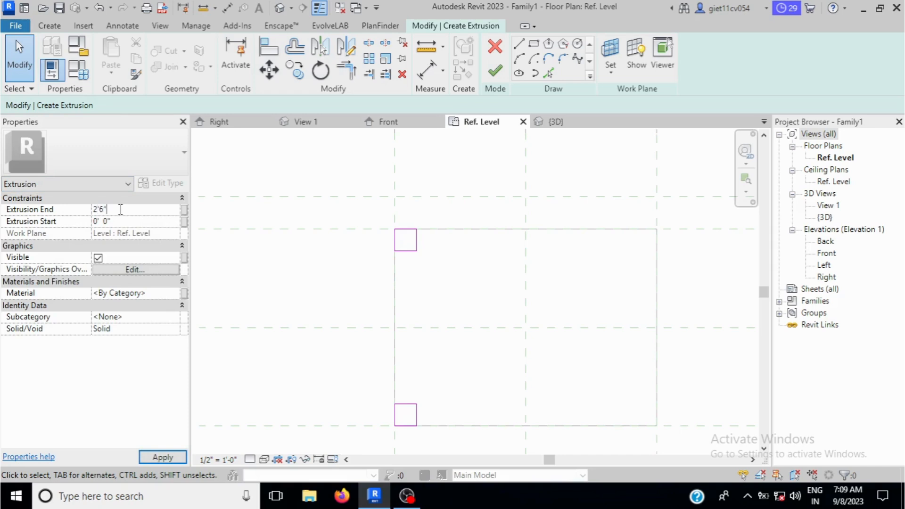
pyautogui.click(496, 71)
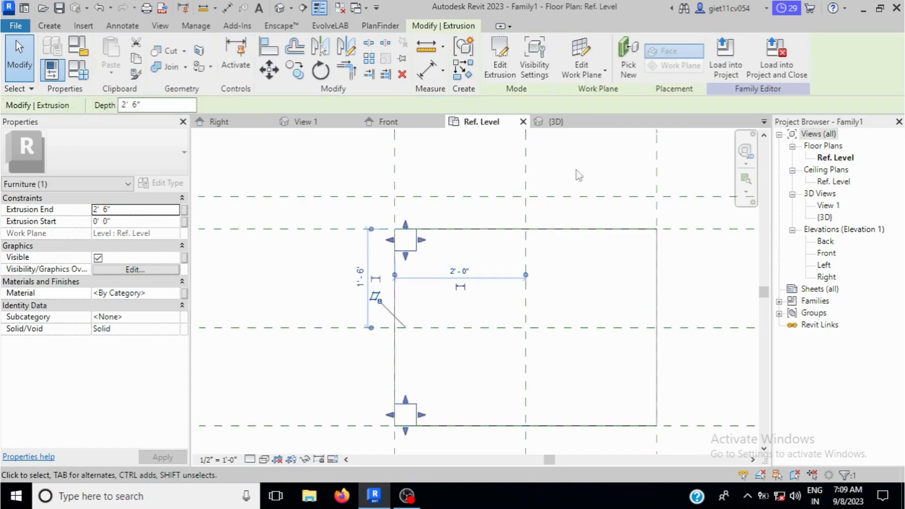
pyautogui.click(557, 123)
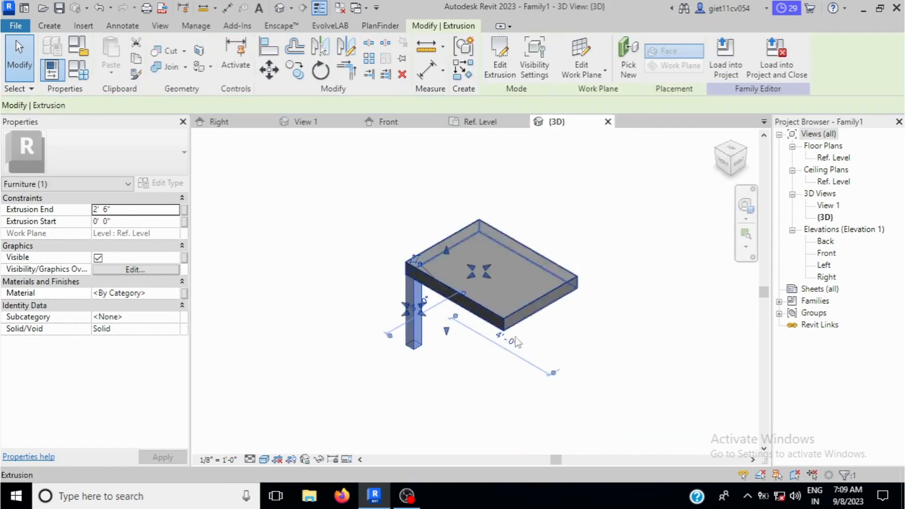
pyautogui.keyDown('shift'); pyautogui.moveTo(228, 183); pyautogui.dragTo(343, 177, button='middle'); pyautogui.keyUp('shift')
pyautogui.click(651, 275)
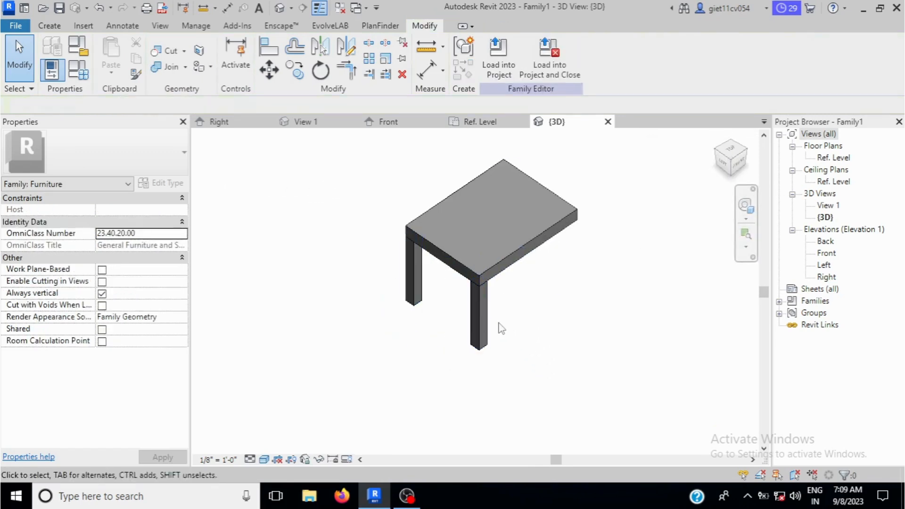
# Mirror a copy of the two-leg extrusion about the Center Left/Right reference plane and inspect all legs in the 3D view
pyautogui.click(478, 122)
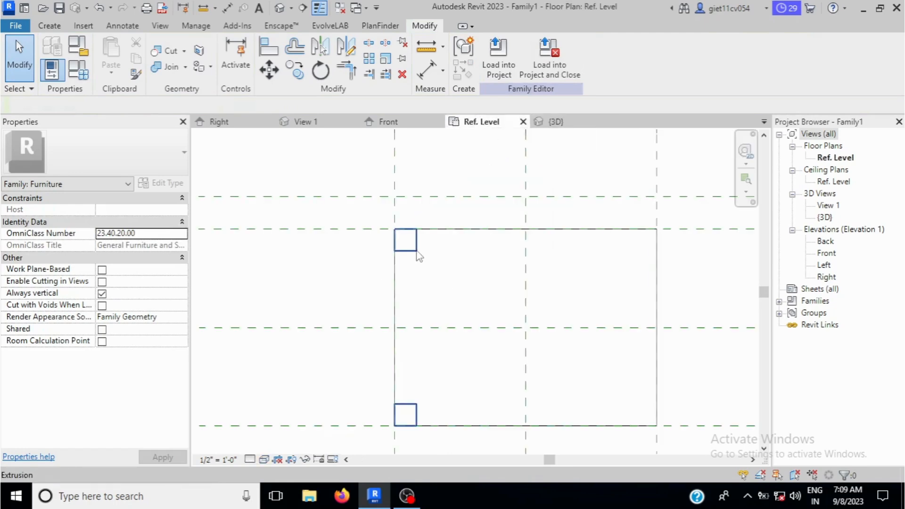
pyautogui.click(417, 252)
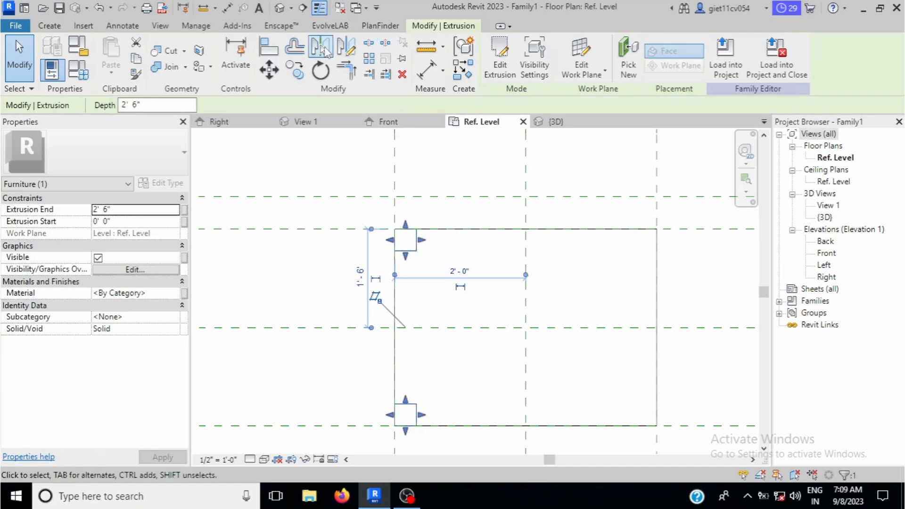
pyautogui.click(321, 47)
pyautogui.click(526, 296)
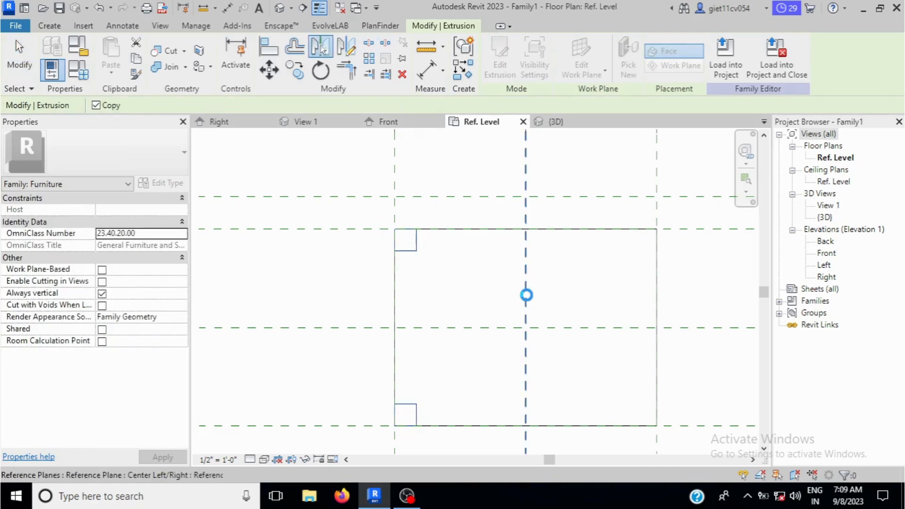
pyautogui.click(526, 301)
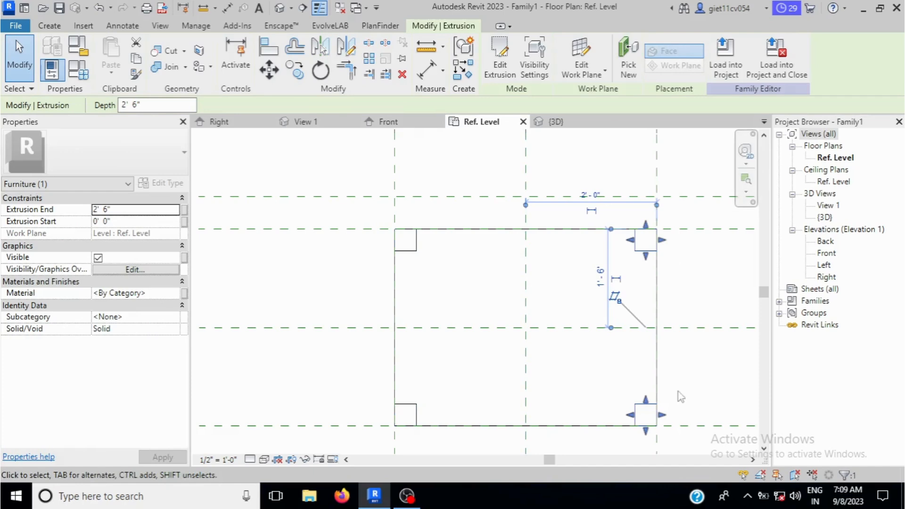
pyautogui.click(573, 122)
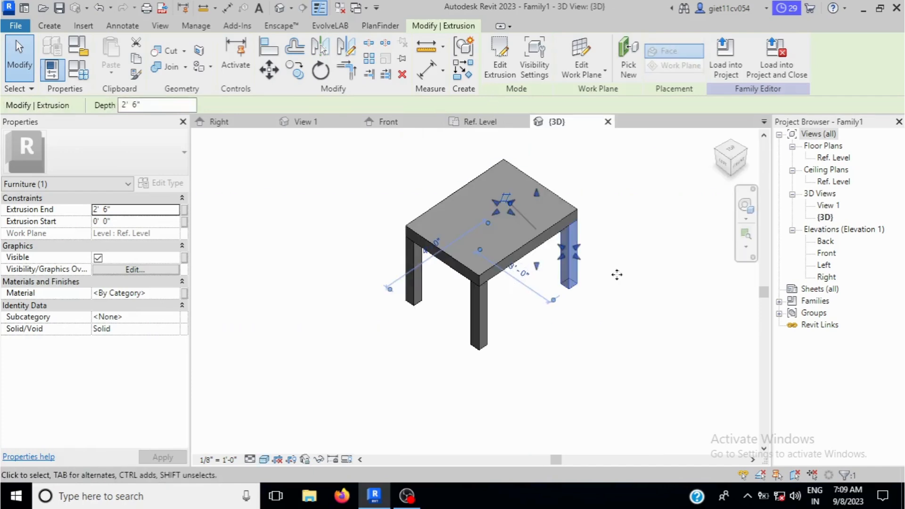
pyautogui.click(695, 208)
pyautogui.keyDown('shift'); pyautogui.moveTo(695, 208); pyautogui.dragTo(674, 349, button='middle'); pyautogui.keyUp('shift')
pyautogui.click(732, 147)
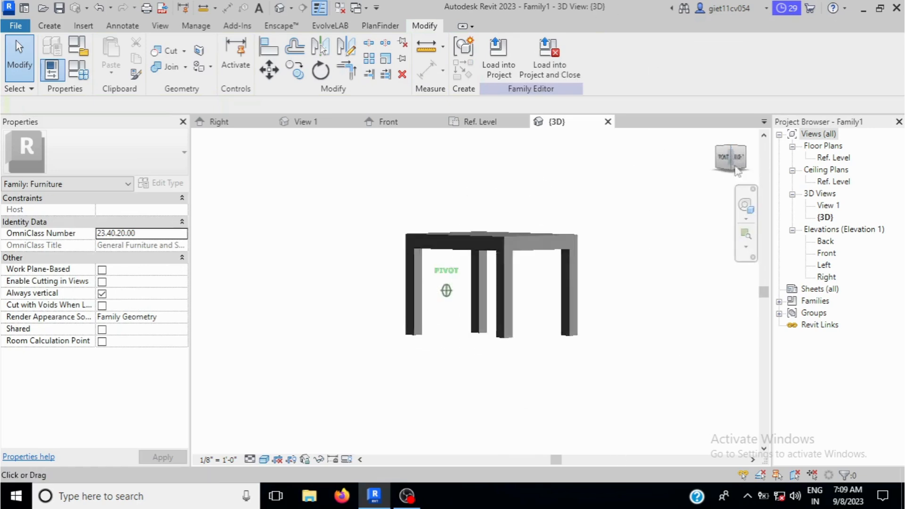
# Start a blend in the Ref. Level plan and sketch a 3" by 3" base profile inside the back-left leg's outer corner
pyautogui.click(509, 122)
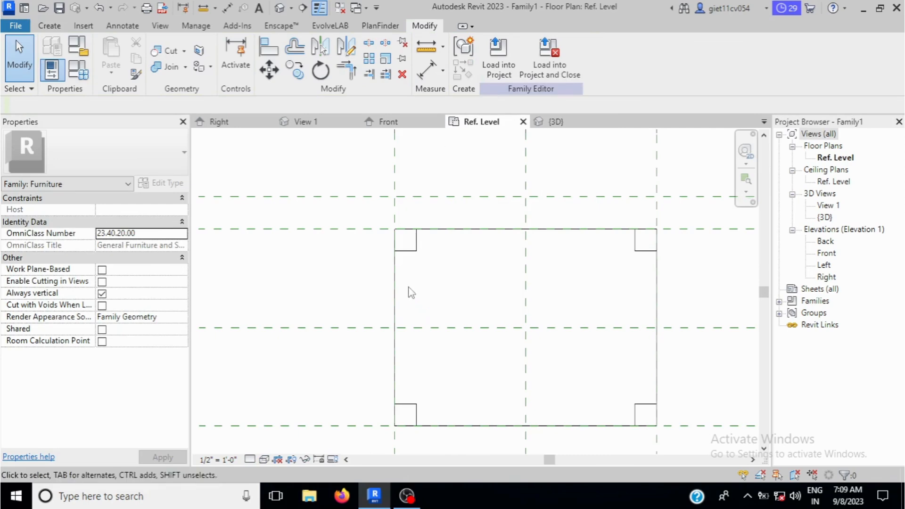
pyautogui.scroll(-1, 410, 292)
pyautogui.scroll(-1, 409, 289)
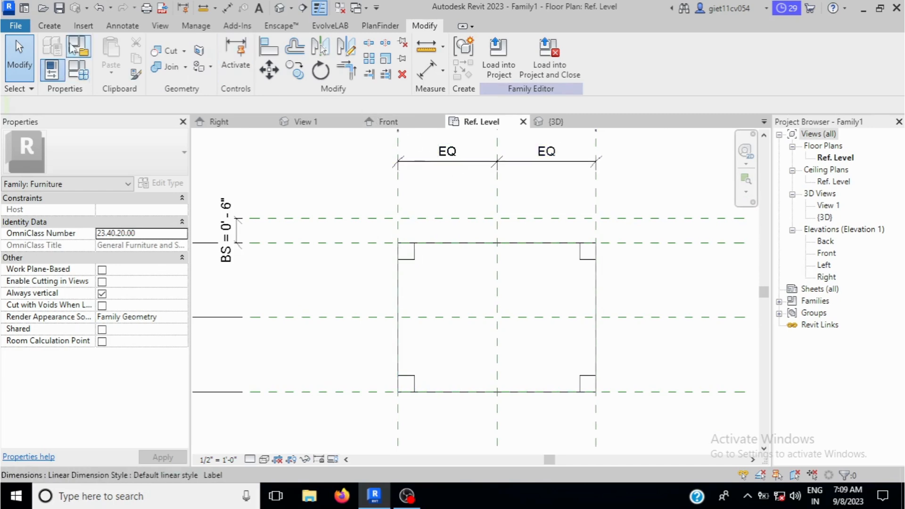
pyautogui.click(49, 26)
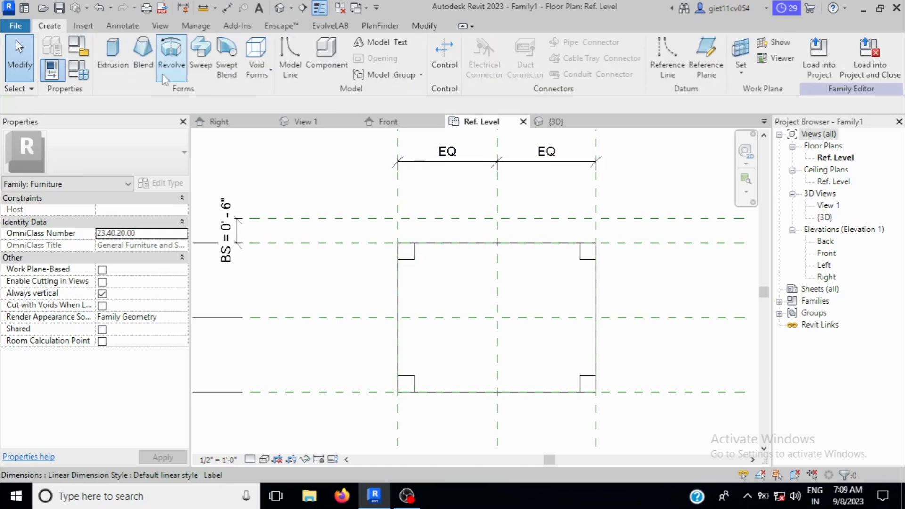
pyautogui.click(142, 70)
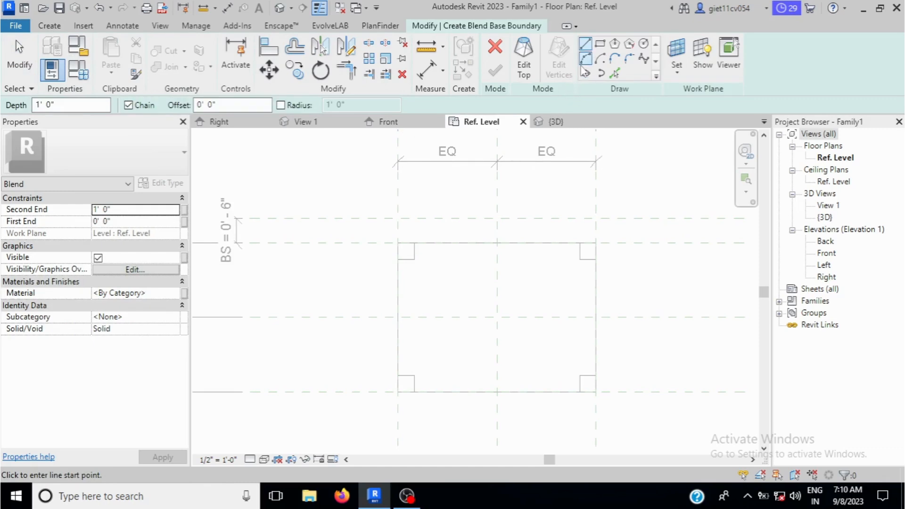
pyautogui.click(600, 44)
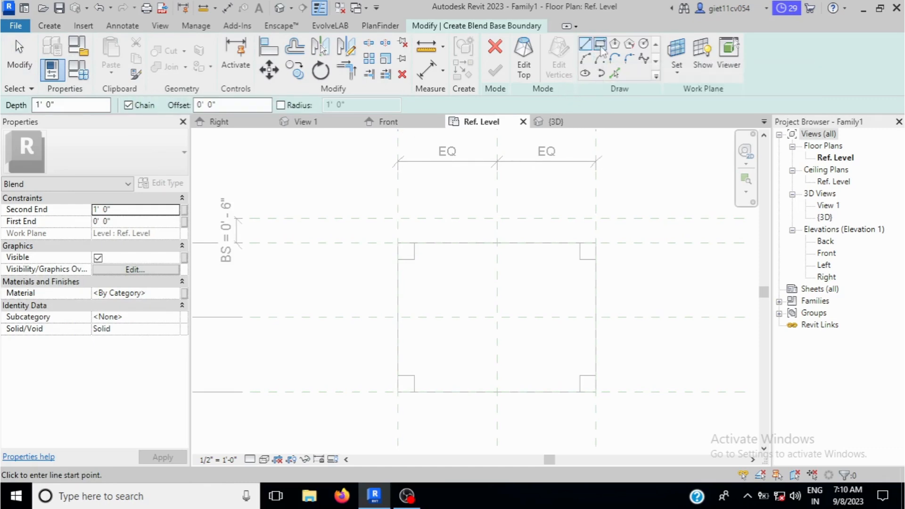
pyautogui.scroll(4, 406, 273)
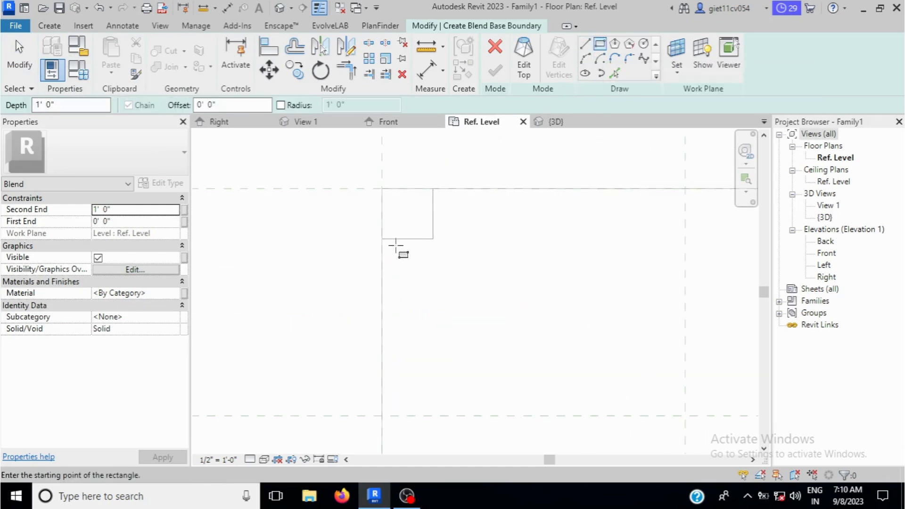
pyautogui.click(382, 188)
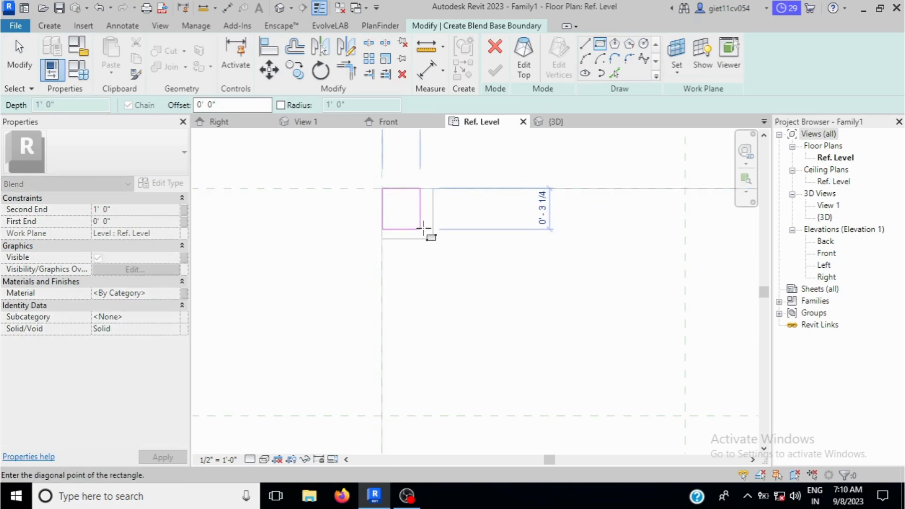
pyautogui.scroll(-4, 424, 229)
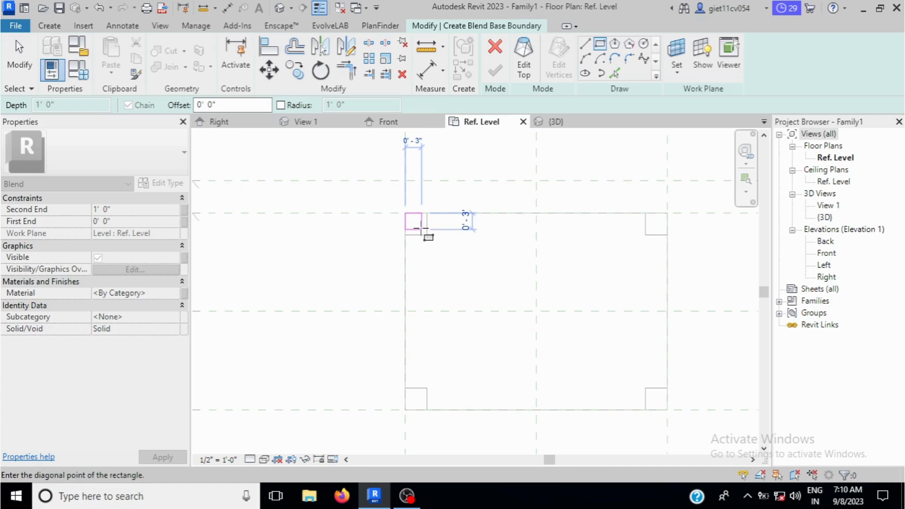
pyautogui.click(421, 228)
pyautogui.press('Escape')
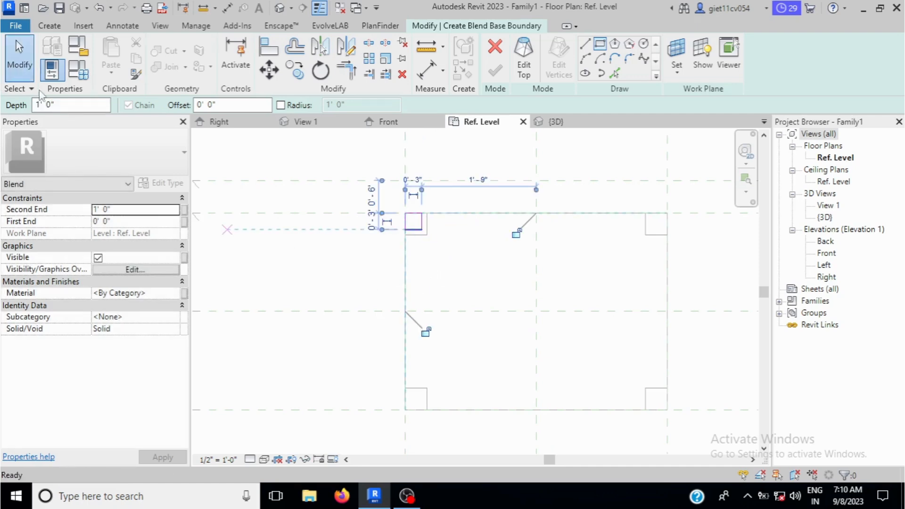
pyautogui.scroll(-3, 343, 301)
pyautogui.scroll(7, 391, 252)
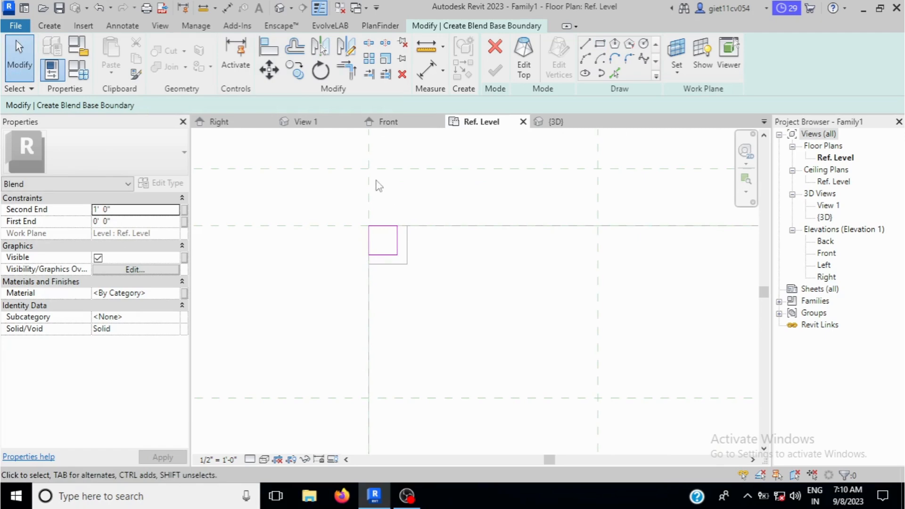
# Sketch the blend's top profile, 3" wide and about 3 1/4" deep, from the intersection of the BS and left reference planes
pyautogui.click(526, 69)
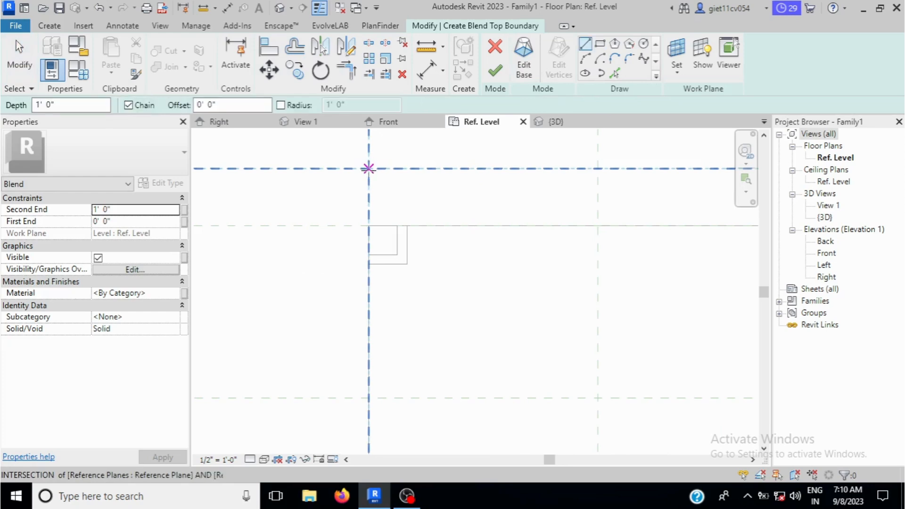
pyautogui.click(600, 44)
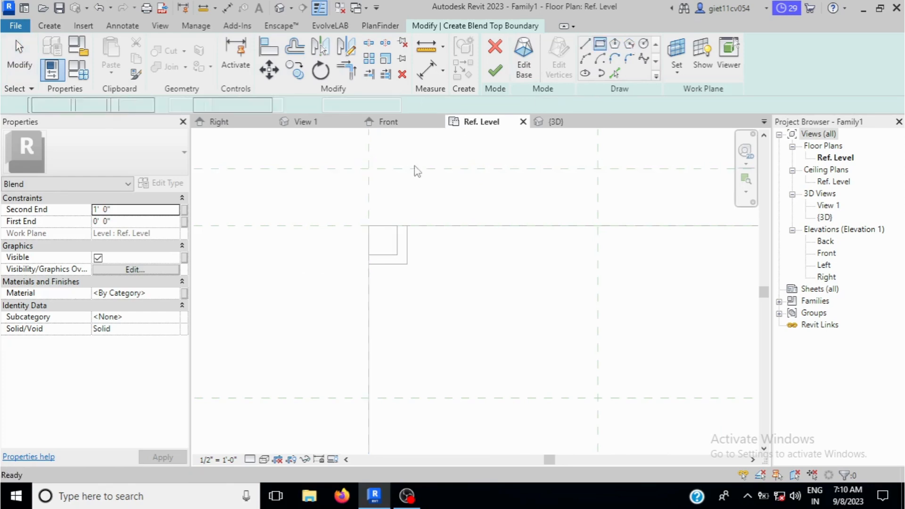
pyautogui.click(370, 168)
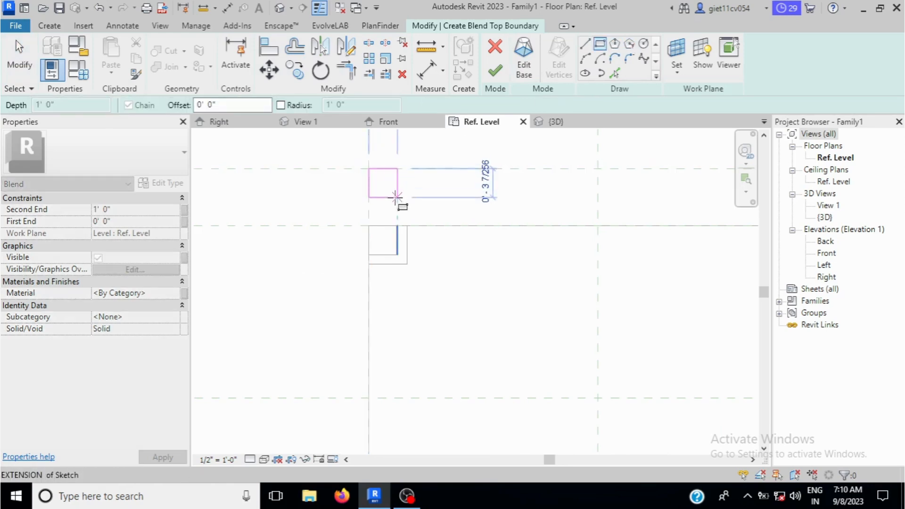
pyautogui.scroll(-3, 397, 206)
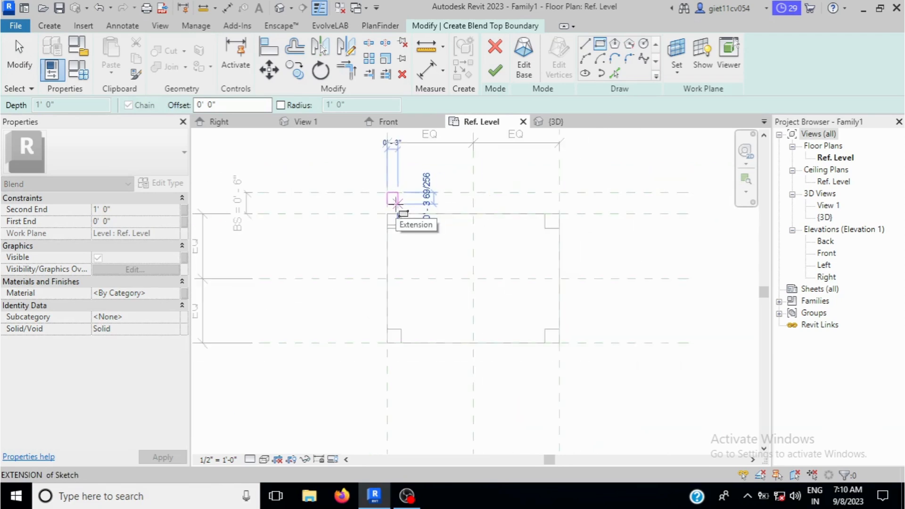
pyautogui.click(397, 204)
pyautogui.scroll(3, 402, 209)
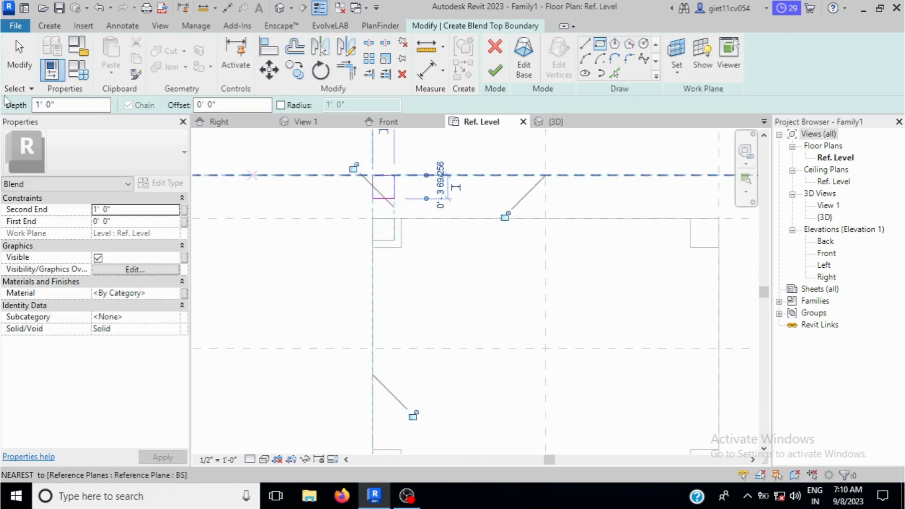
# Set the depth of the blend's top profile to 3"
pyautogui.click(19, 66)
pyautogui.click(385, 199)
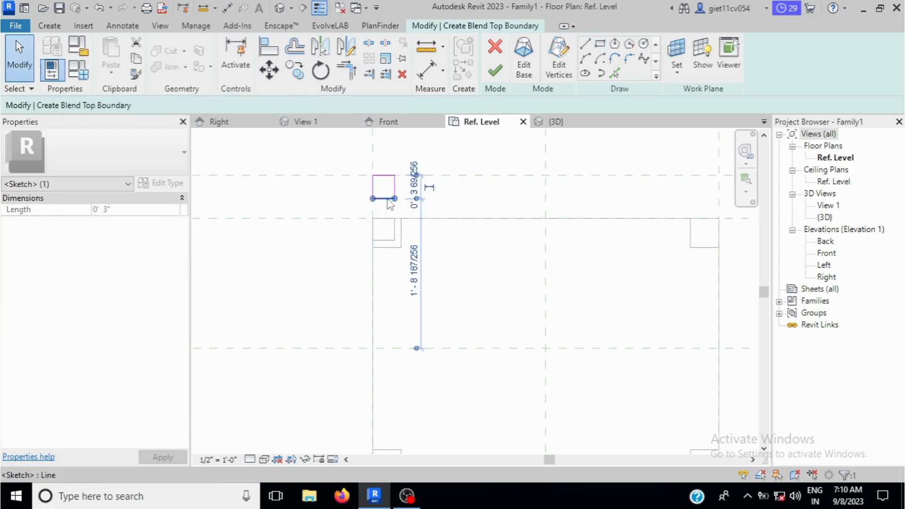
pyautogui.click(414, 185)
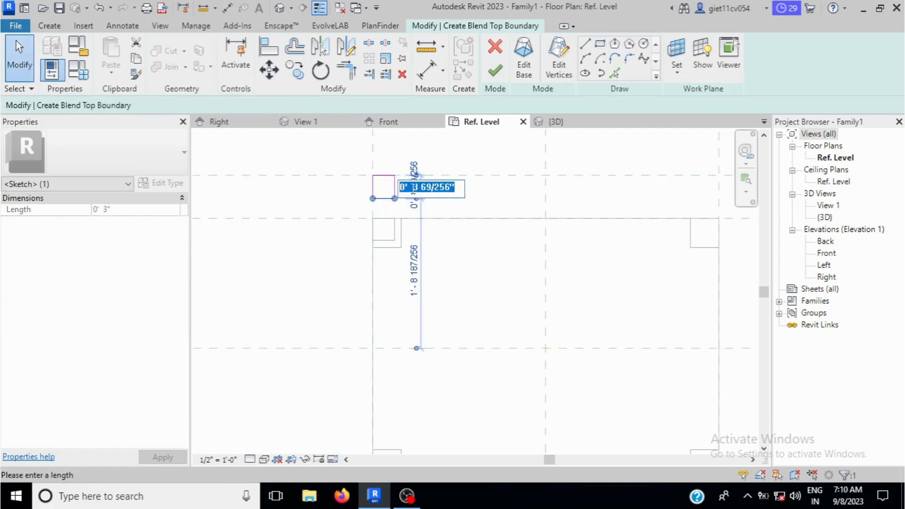
pyautogui.write('3"')
pyautogui.press('Return')
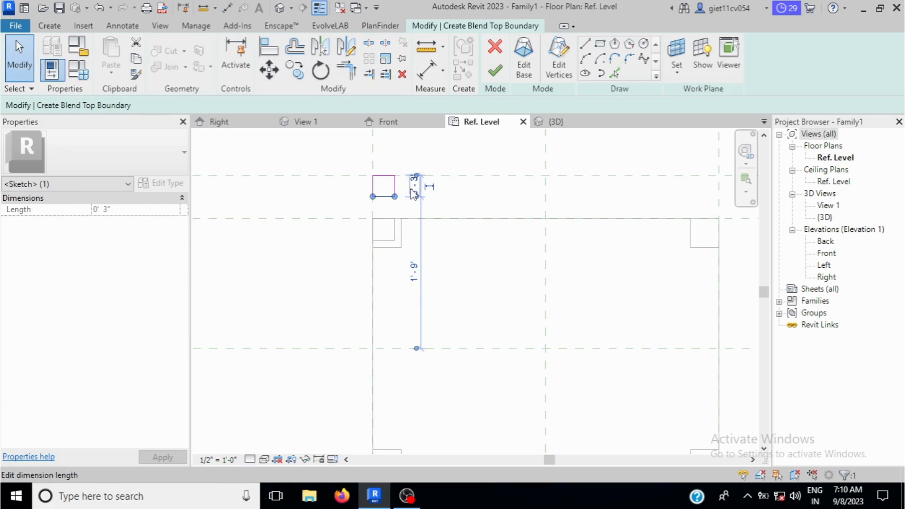
pyautogui.scroll(-3, 399, 243)
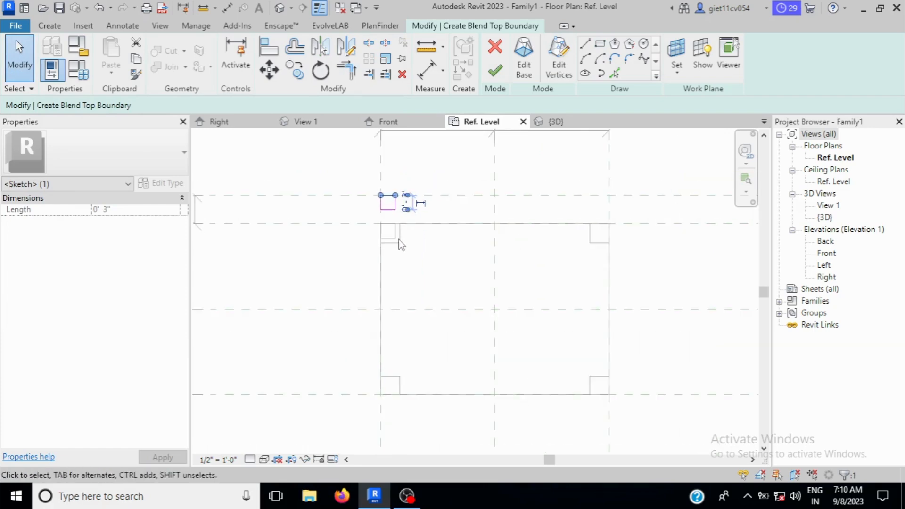
pyautogui.scroll(3, 435, 182)
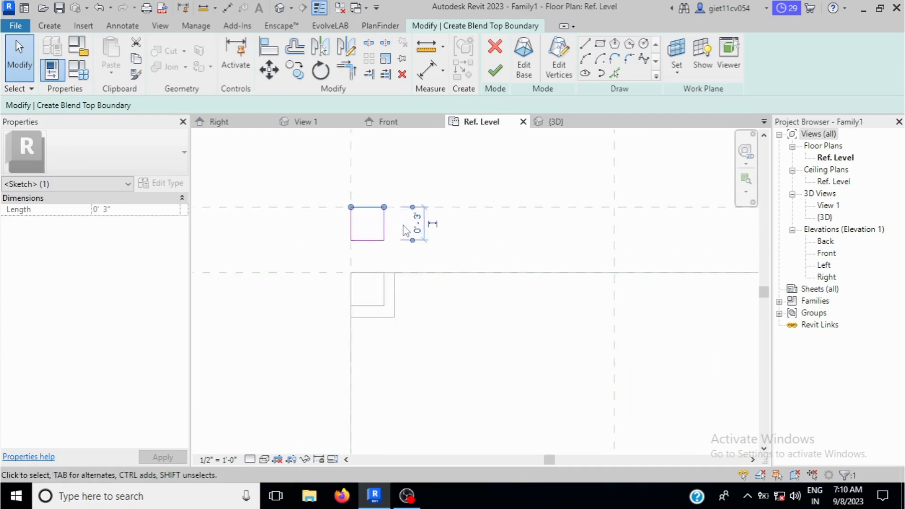
# Finish the blend and inspect its position against the legs in the 3D and Front views
pyautogui.click(502, 73)
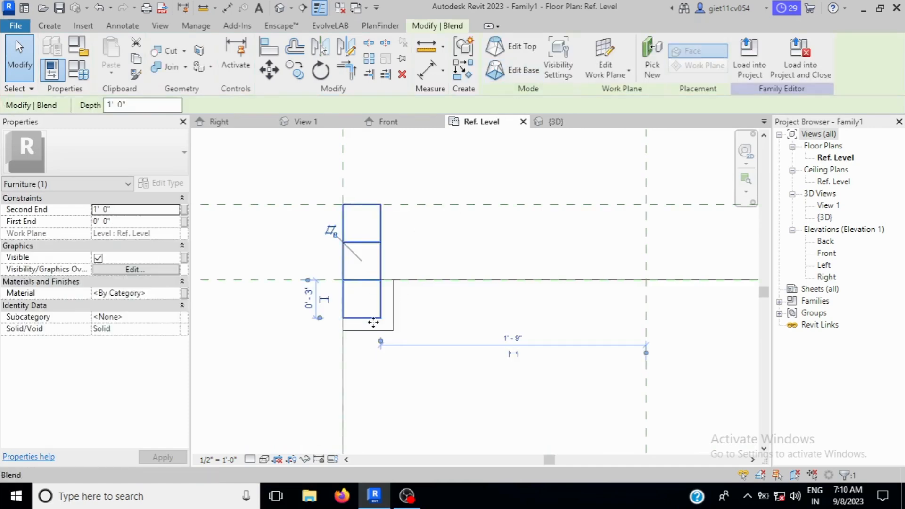
pyautogui.click(556, 121)
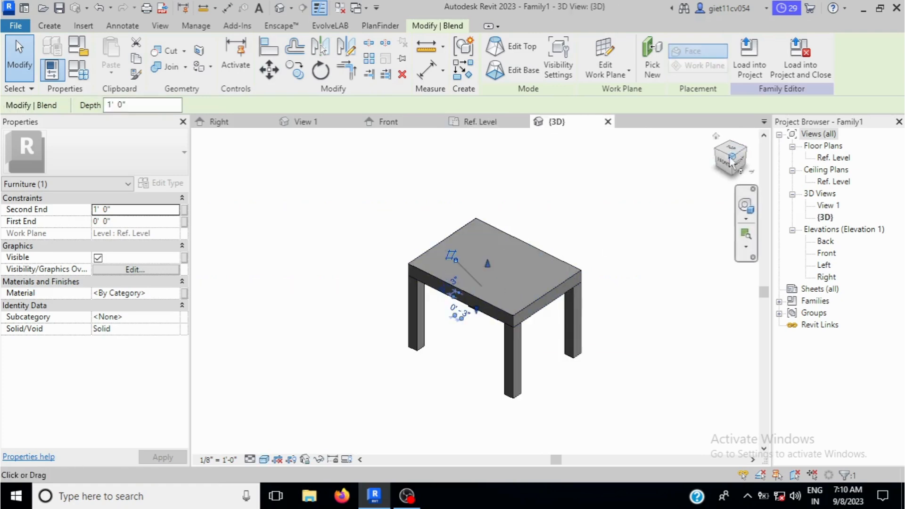
pyautogui.click(731, 160)
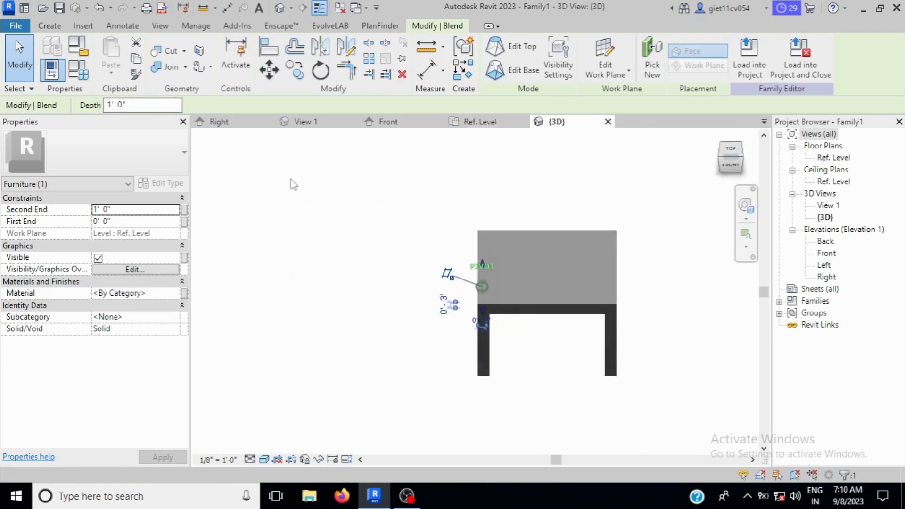
pyautogui.click(722, 163)
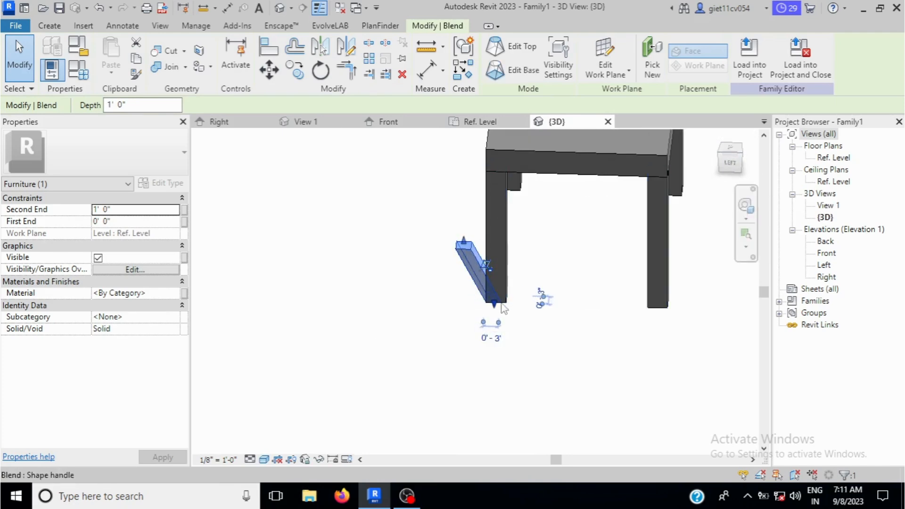
pyautogui.scroll(-1, 461, 329)
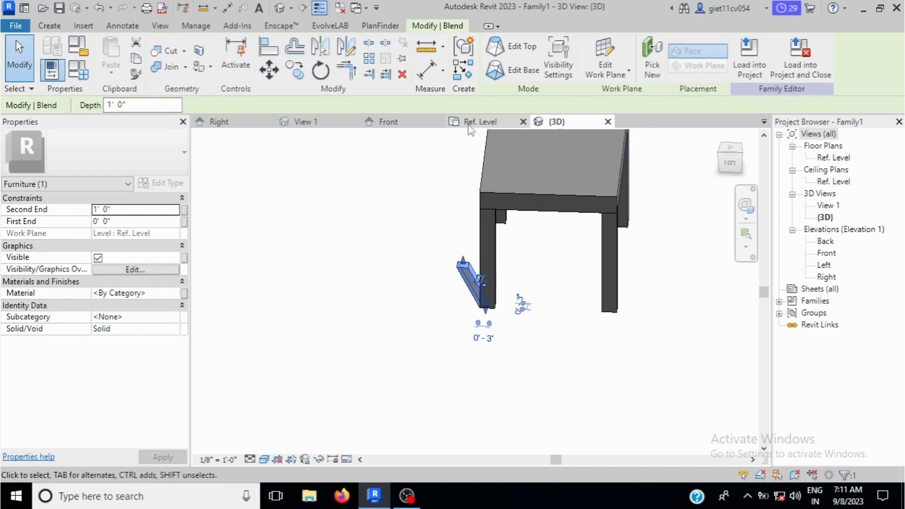
pyautogui.click(409, 123)
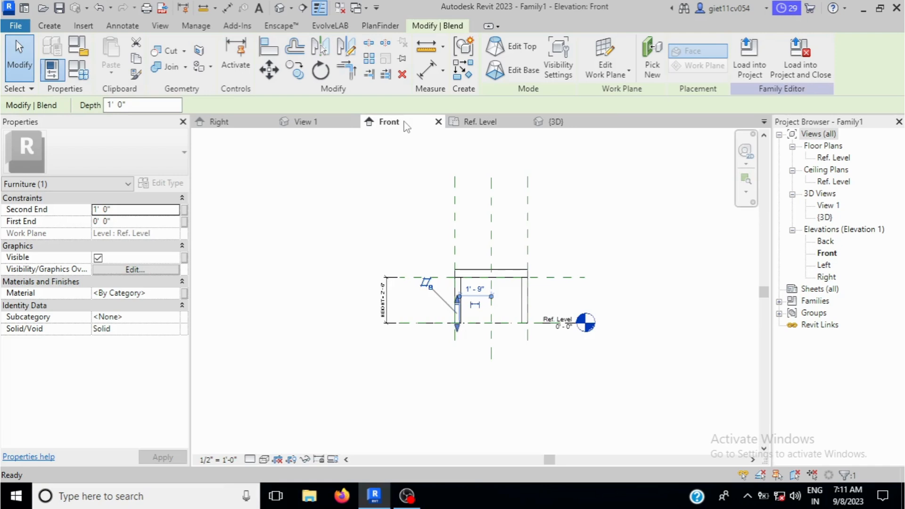
pyautogui.click(477, 122)
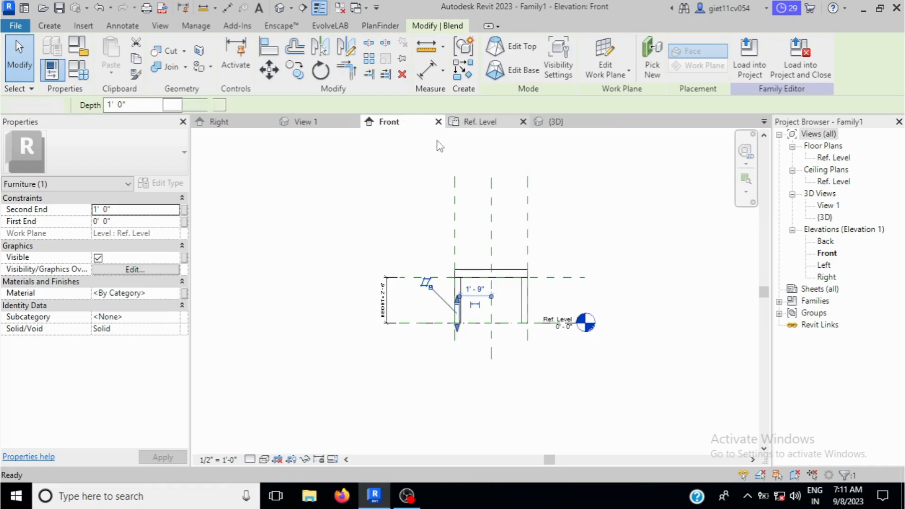
pyautogui.click(556, 121)
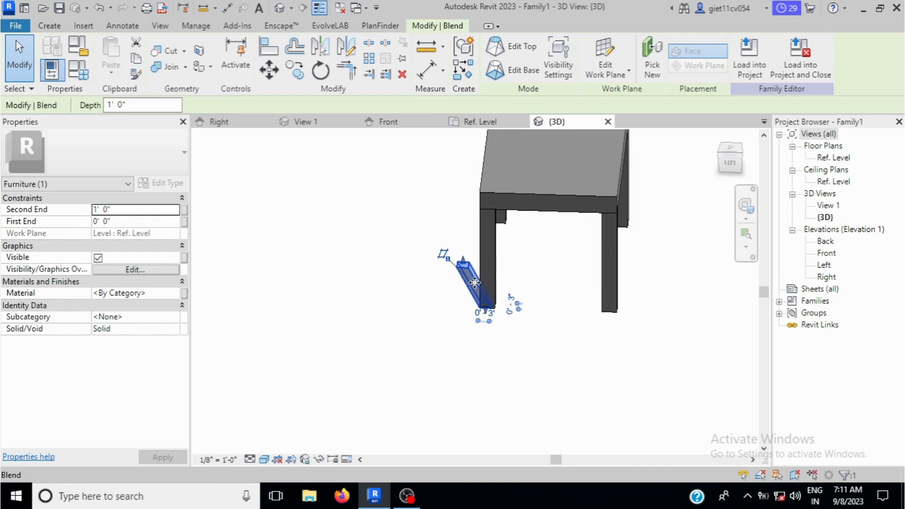
# Change the blend's work plane to Reference Plane : HEIGHT
pyautogui.click(606, 57)
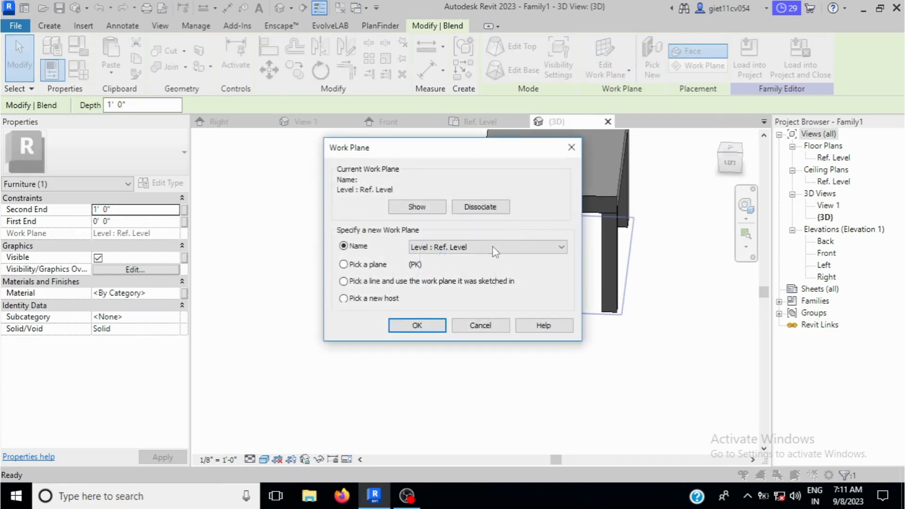
pyautogui.click(492, 248)
pyautogui.click(475, 268)
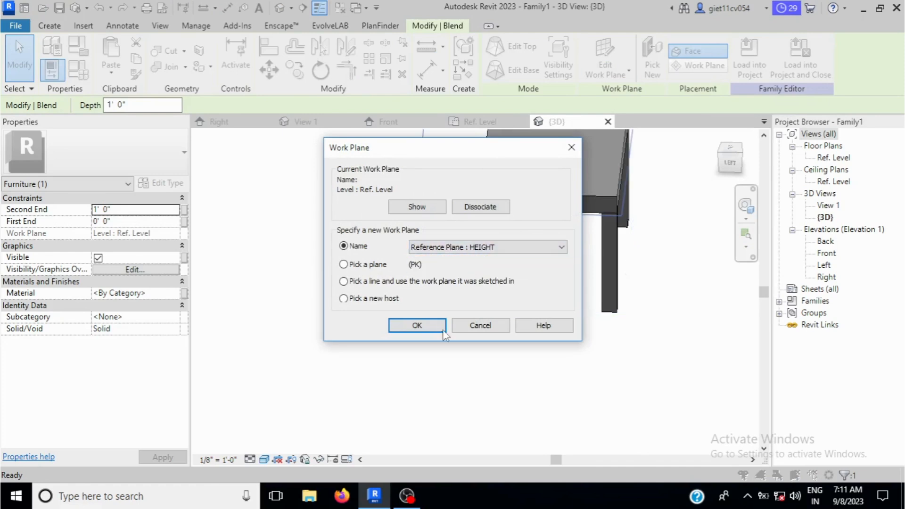
pyautogui.click(418, 326)
pyautogui.scroll(-3, 475, 372)
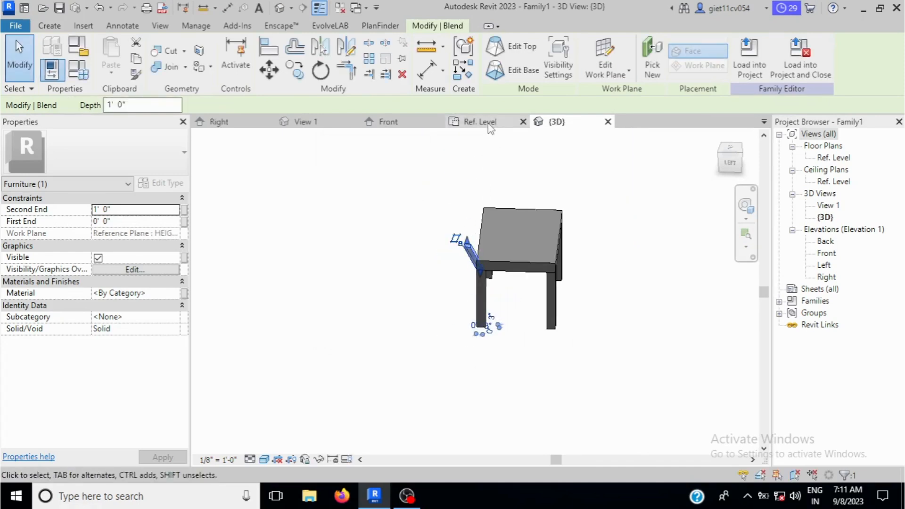
# In the Left elevation, draw a horizontal reference plane about 2' 6 5/8" above the HEIGHT reference plane, spanning the chair's depth
pyautogui.click(408, 127)
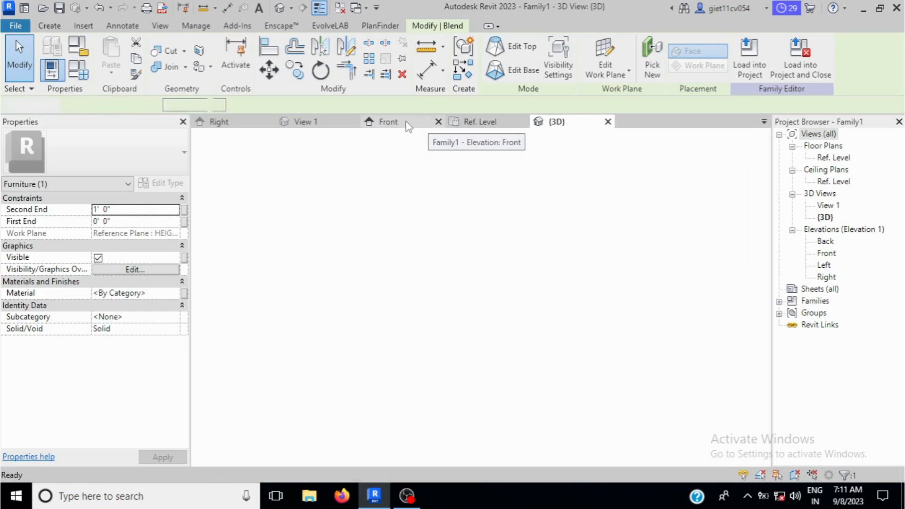
pyautogui.doubleClick(825, 265)
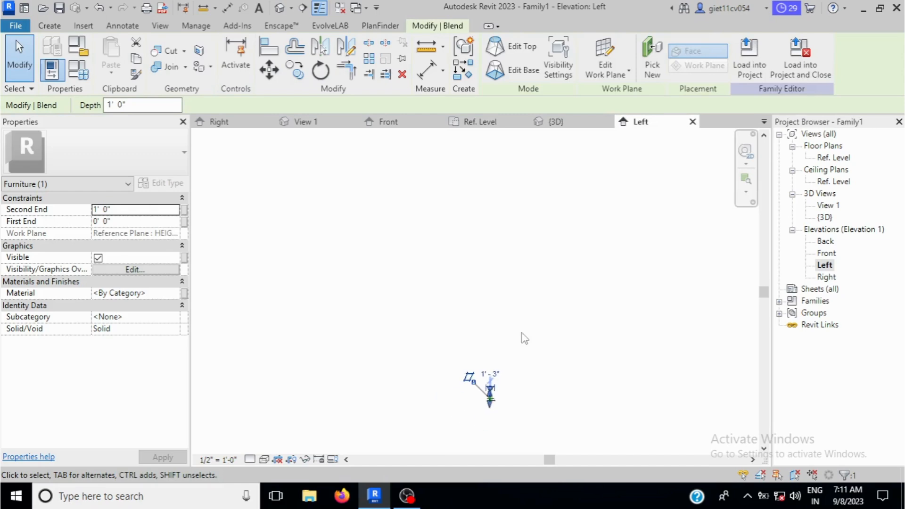
pyautogui.scroll(5, 486, 389)
pyautogui.scroll(3, 467, 385)
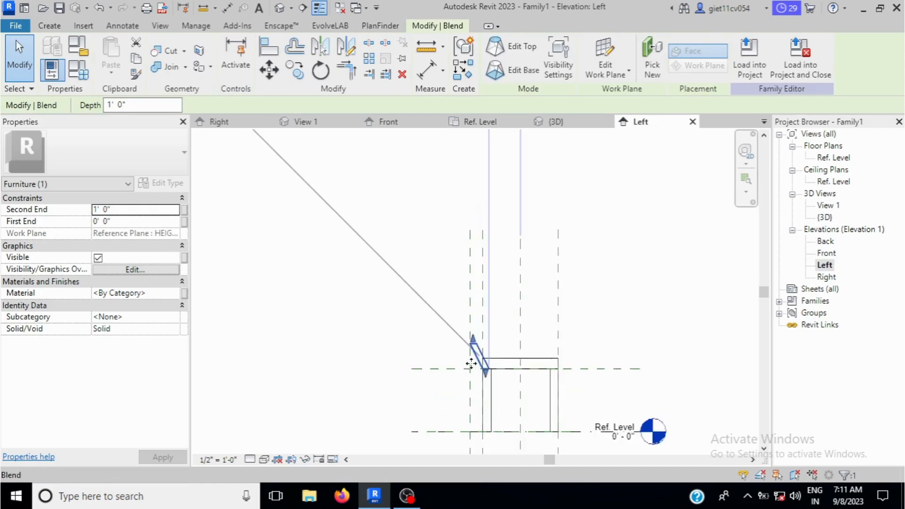
pyautogui.scroll(-1, 490, 332)
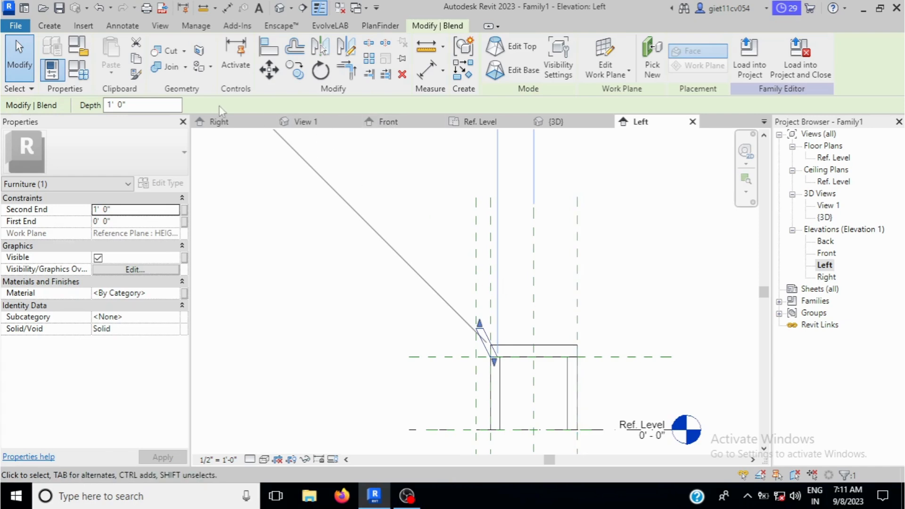
pyautogui.click(58, 27)
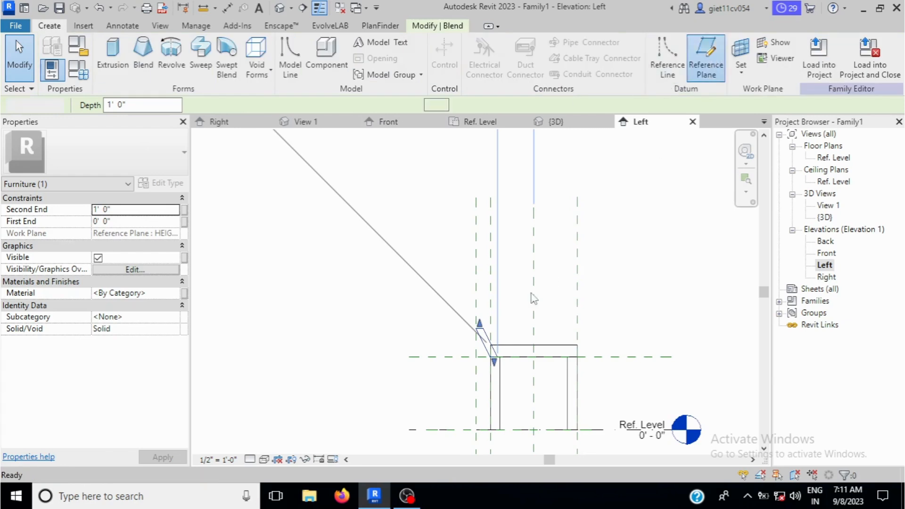
pyautogui.click(707, 62)
pyautogui.click(452, 283)
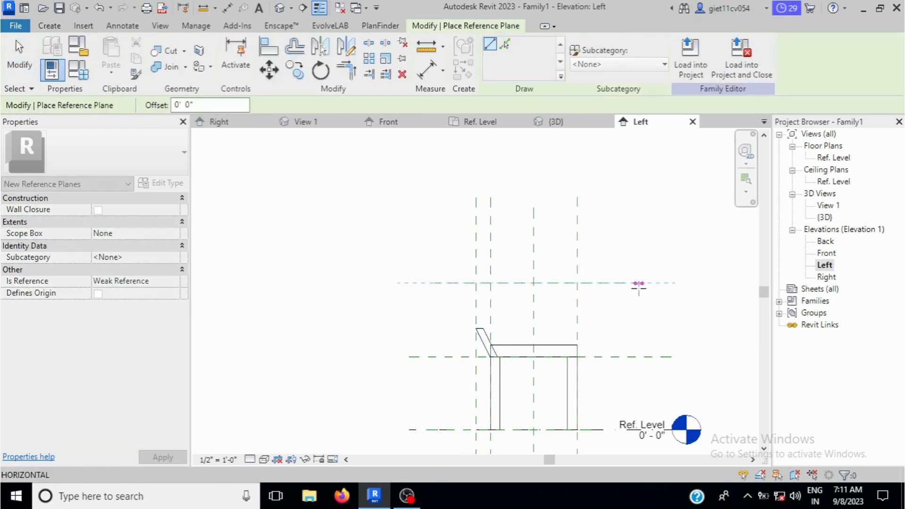
pyautogui.click(639, 283)
# Add an aligned dimension between the new horizontal reference plane and the HEIGHT reference plane
pyautogui.scroll(2, 456, 297)
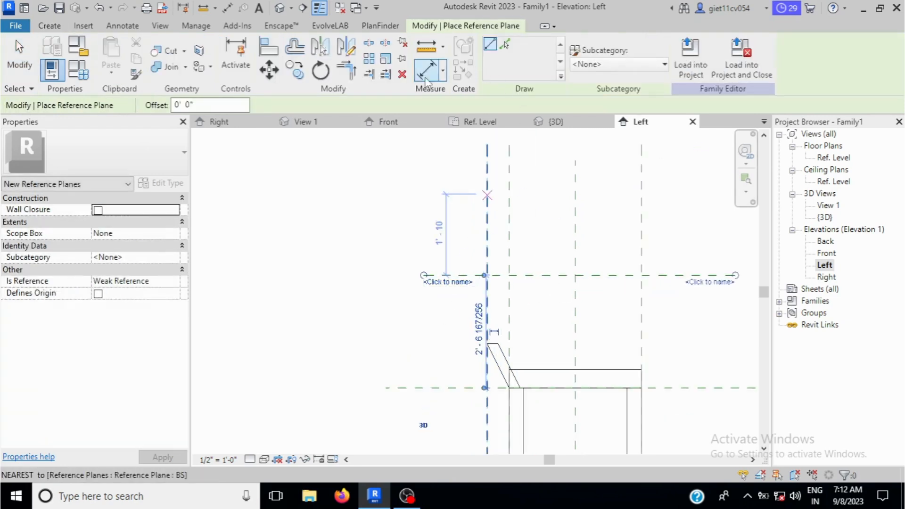
pyautogui.click(426, 71)
pyautogui.click(456, 275)
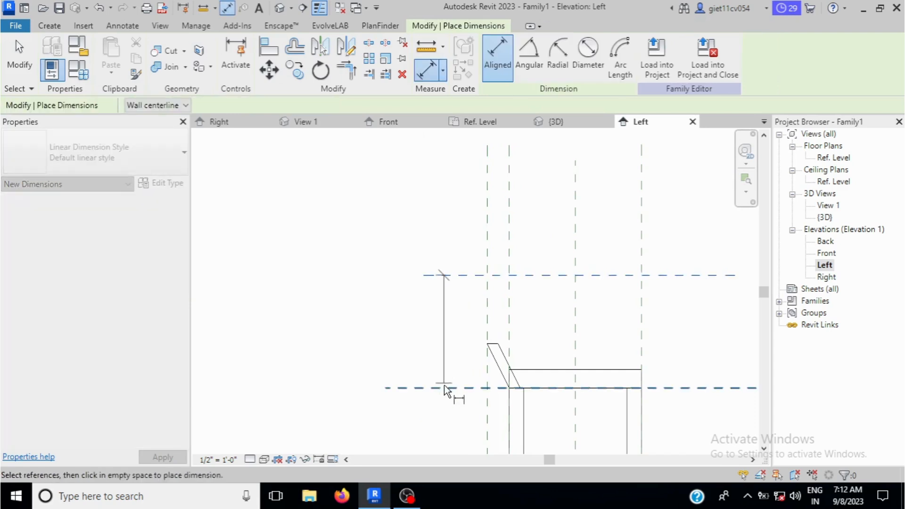
pyautogui.click(444, 388)
pyautogui.click(368, 349)
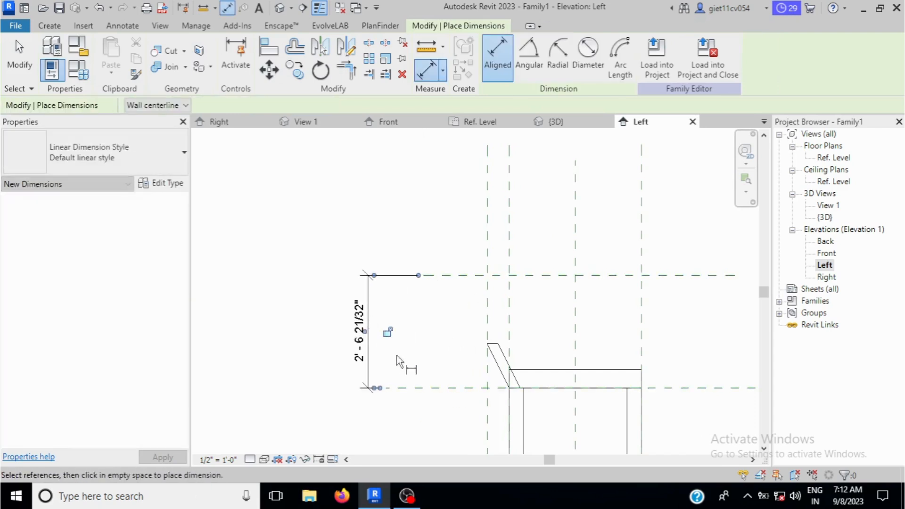
pyautogui.click(20, 56)
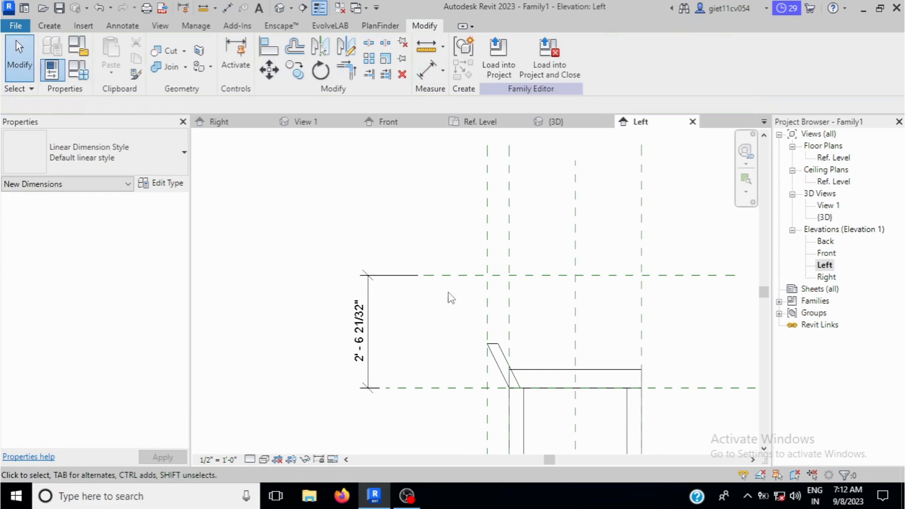
# Set the distance between the new upper reference plane and the HEIGHT plane to 2' 6"
pyautogui.click(459, 275)
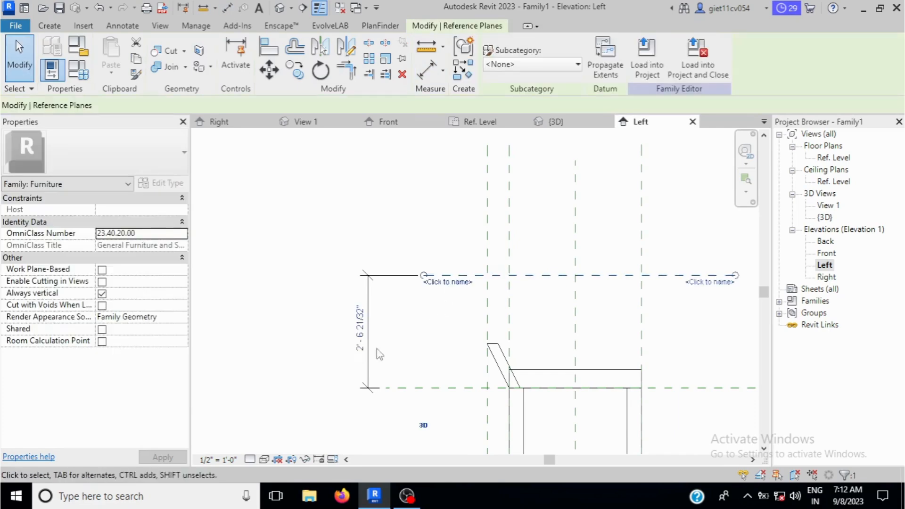
pyautogui.click(361, 330)
pyautogui.write('2\'6"')
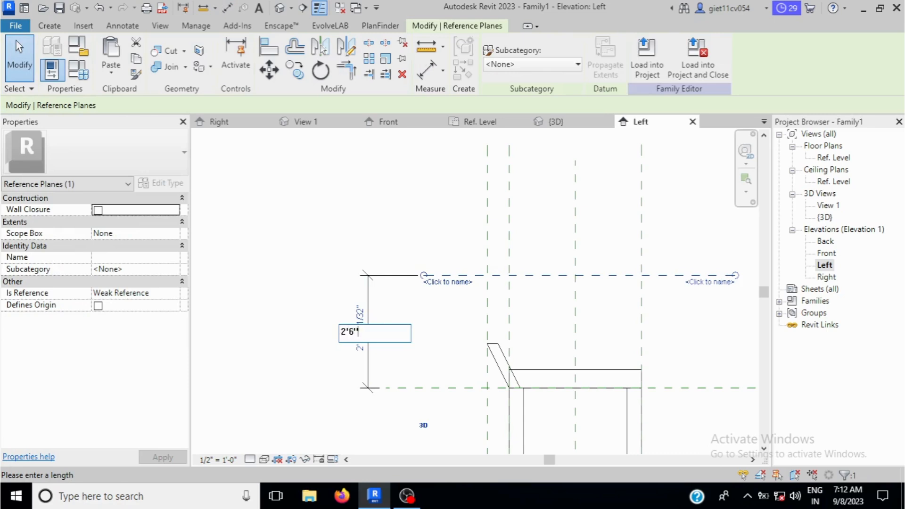
pyautogui.press('Return')
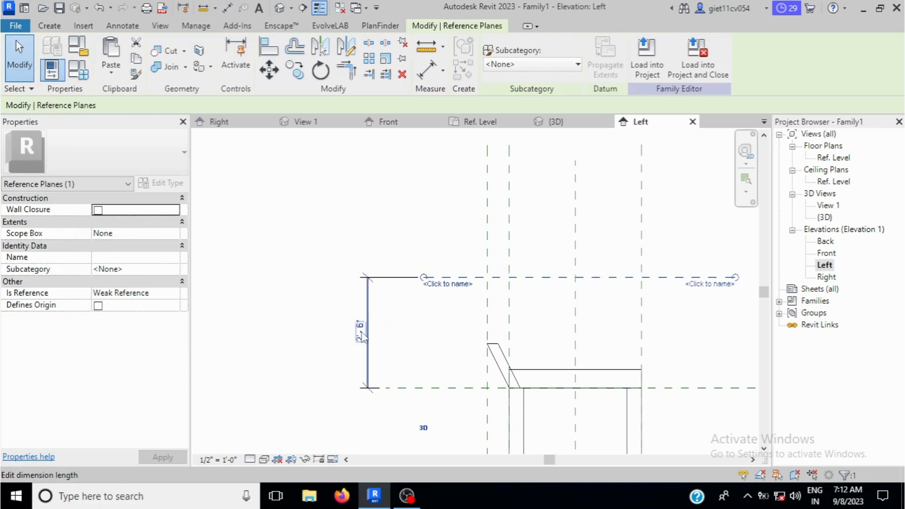
pyautogui.scroll(-2, 328, 271)
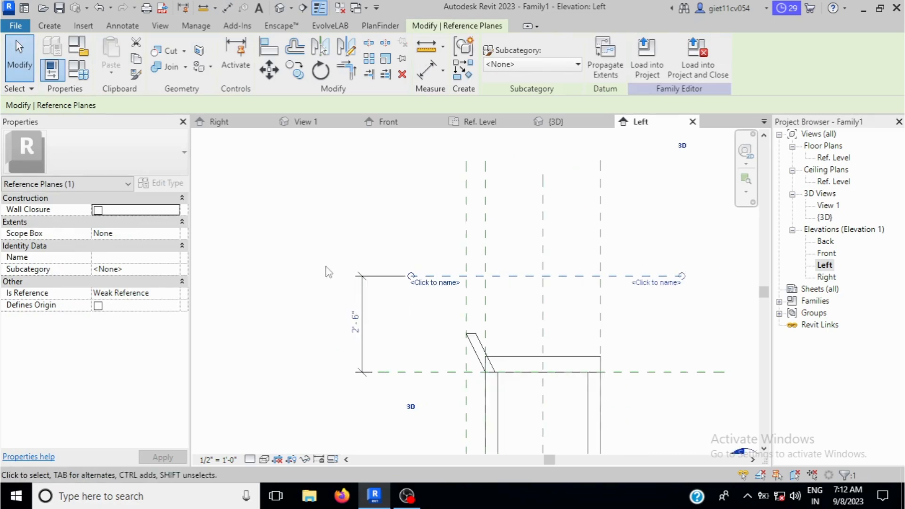
pyautogui.click(363, 313)
pyautogui.press('Return')
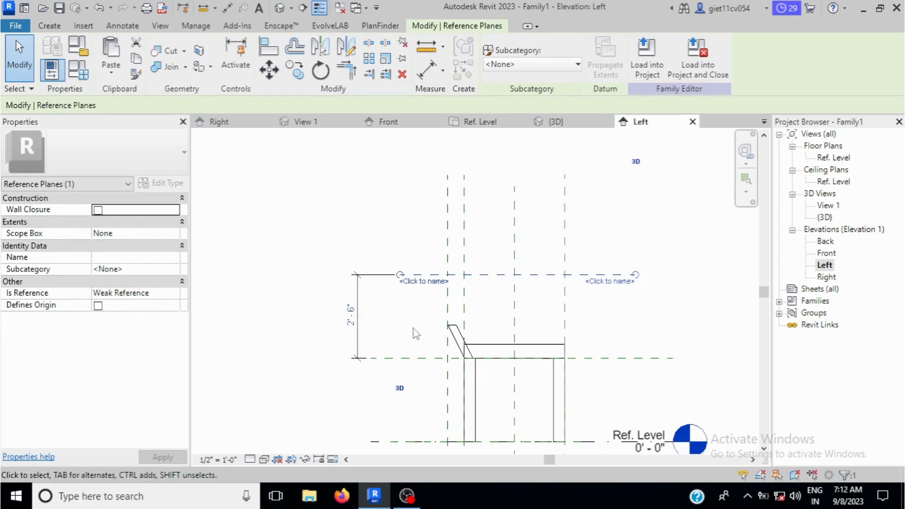
# Name the upper reference plane BST and label its height dimension with a new family type parameter named BST
pyautogui.click(424, 281)
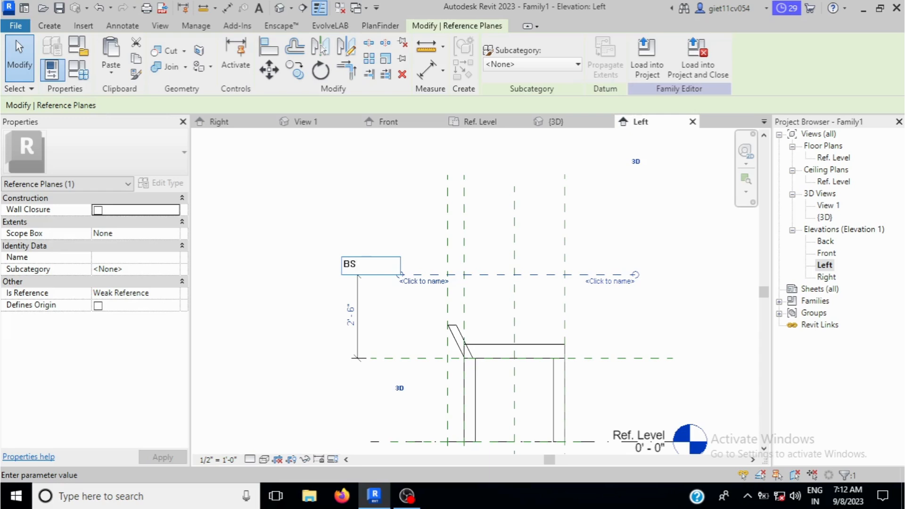
pyautogui.press('Return')
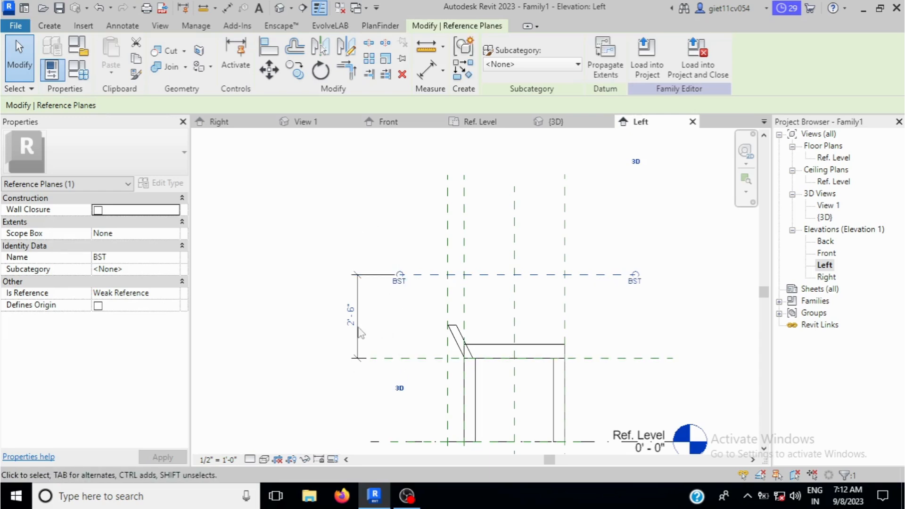
pyautogui.click(357, 304)
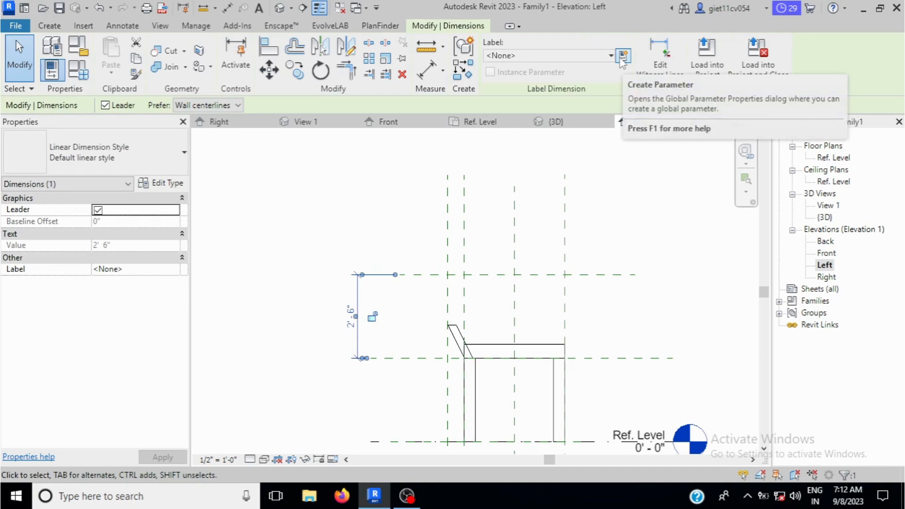
pyautogui.click(622, 56)
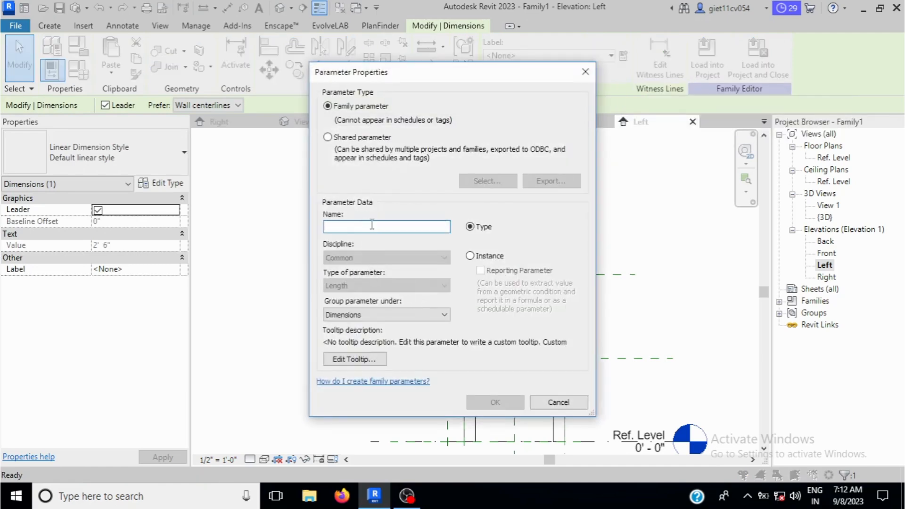
pyautogui.write('BST')
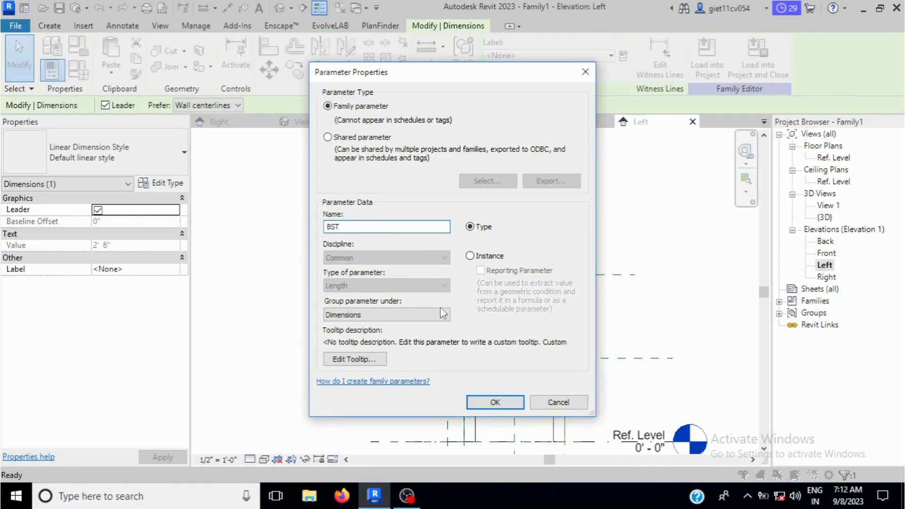
pyautogui.click(495, 402)
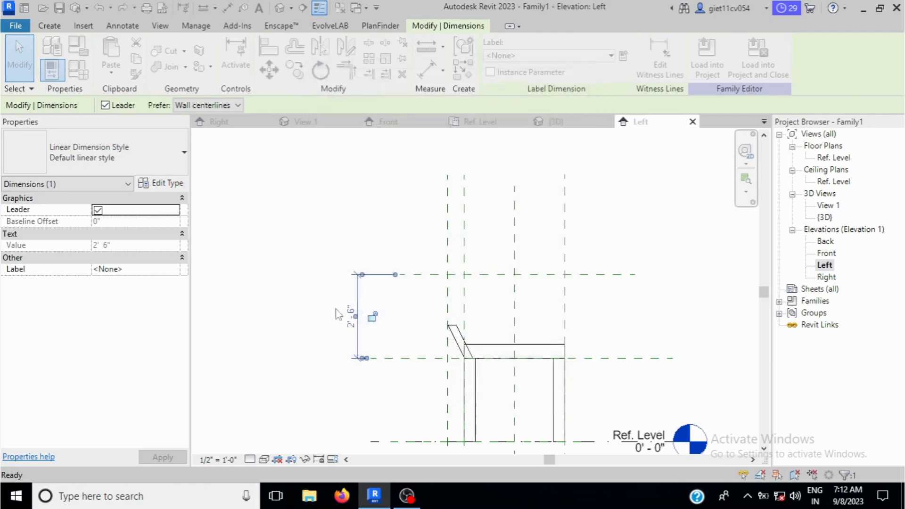
# Set the backrest blend's Second End to 2' 6" and inspect the lengthened post in the 3D view
pyautogui.scroll(-3, 322, 265)
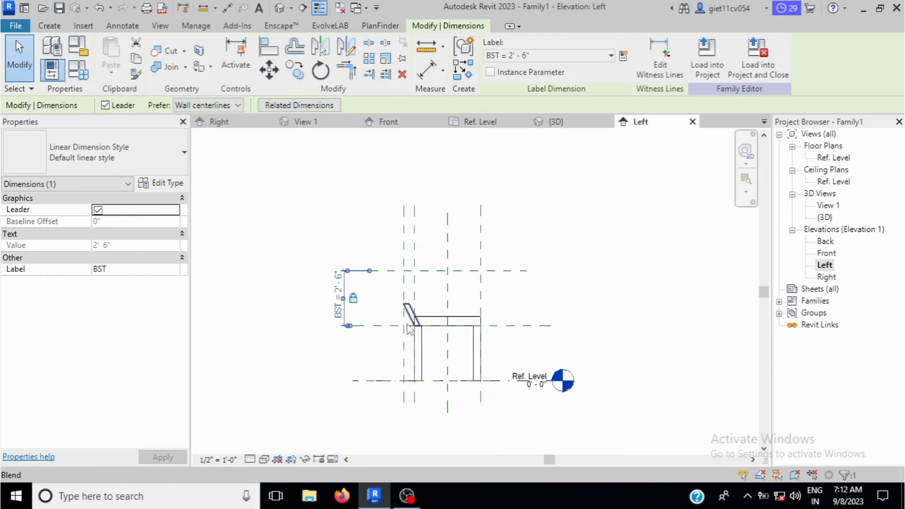
pyautogui.scroll(2, 407, 321)
pyautogui.click(415, 310)
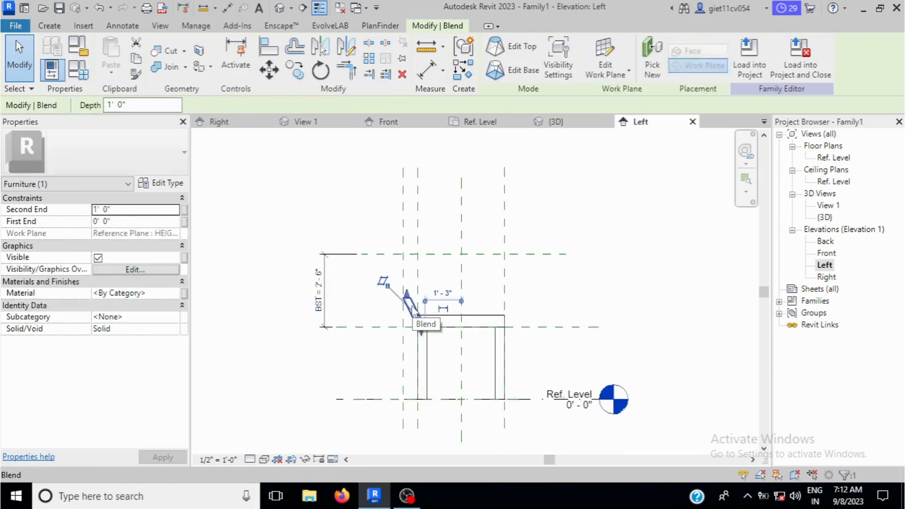
pyautogui.click(117, 209)
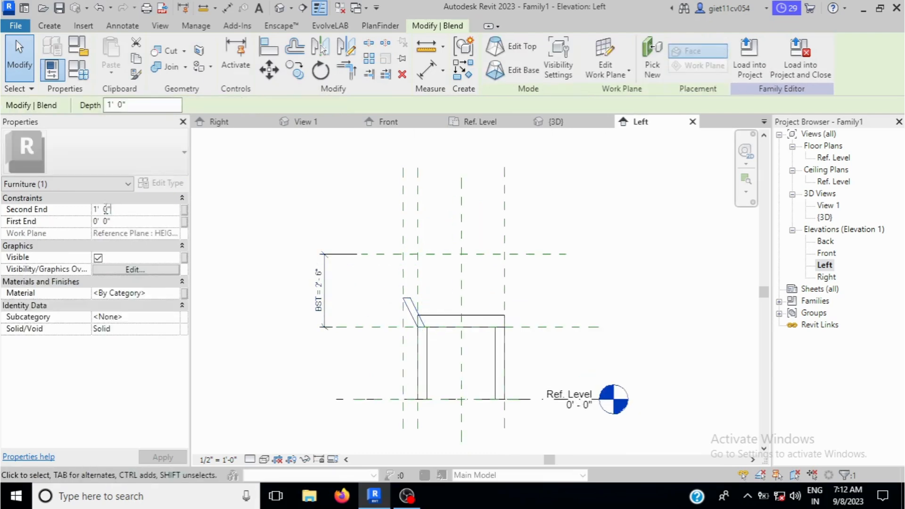
pyautogui.write("2'6")
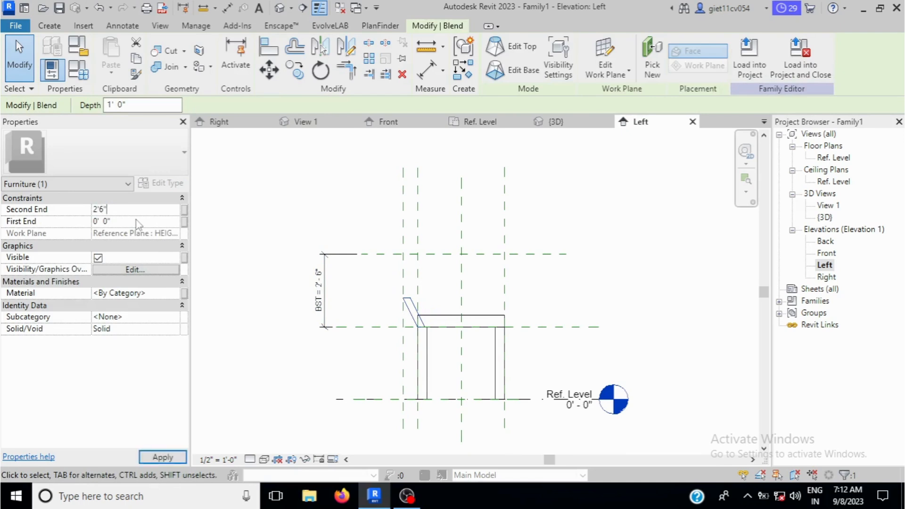
pyautogui.press('Return')
pyautogui.click(356, 205)
pyautogui.click(559, 122)
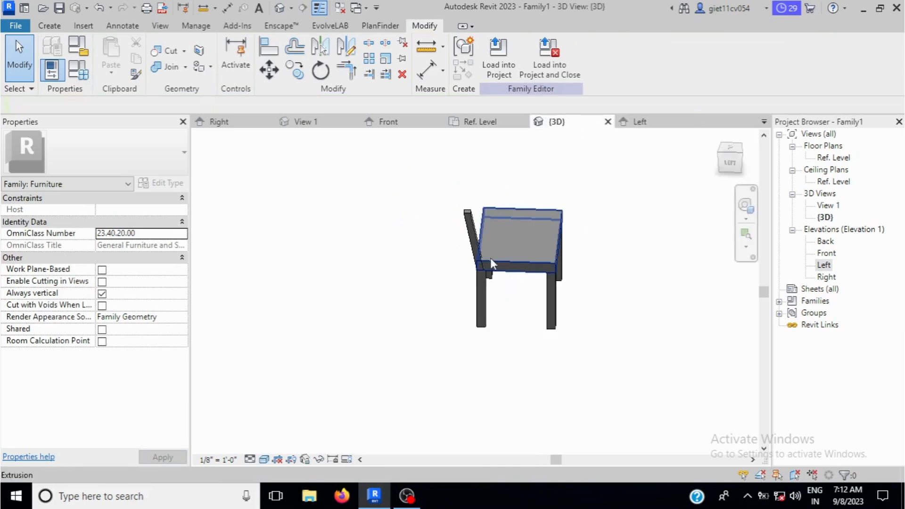
pyautogui.moveTo(743, 158); pyautogui.dragTo(647, 169)
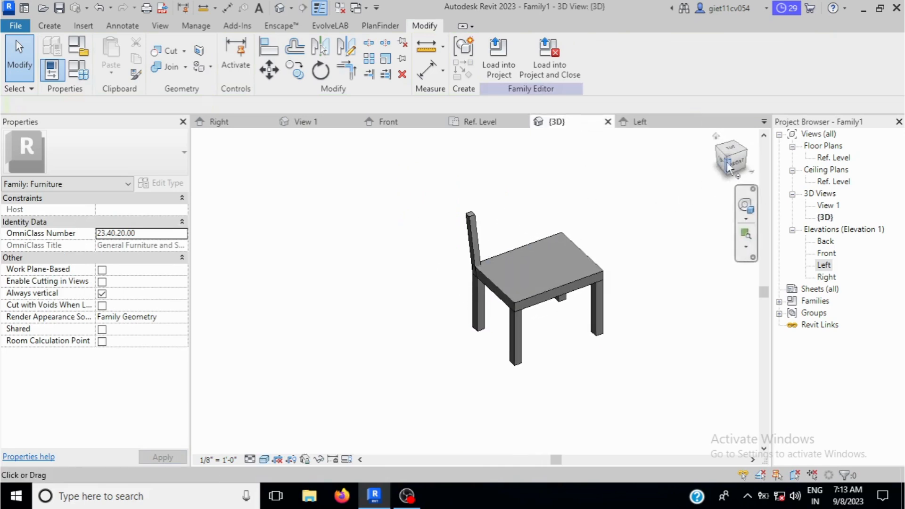
pyautogui.moveTo(728, 160)
pyautogui.mouseDown()
pyautogui.moveTo(195, 176)
pyautogui.moveTo(219, 164)
pyautogui.mouseUp()
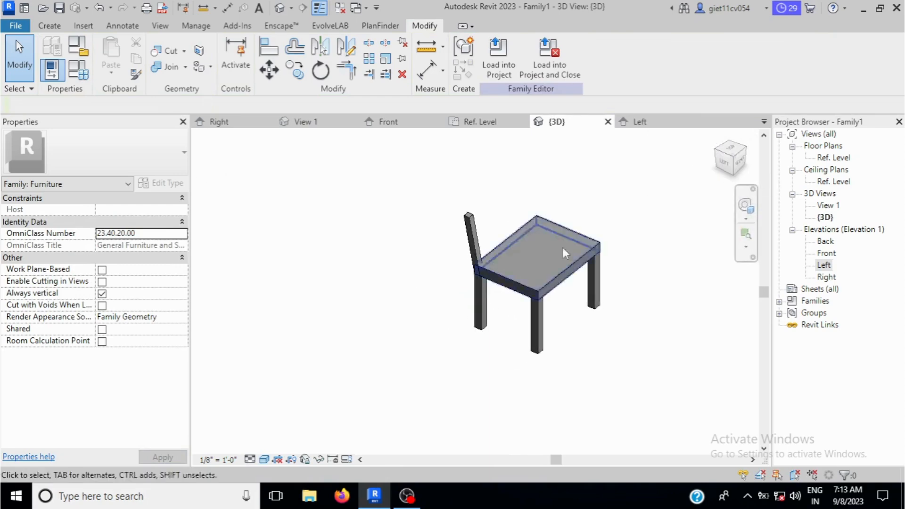
# Mirror a copy of the backrest blend about the vertical centre reference plane in the Ref. Level plan and inspect it in 3D
pyautogui.click(471, 123)
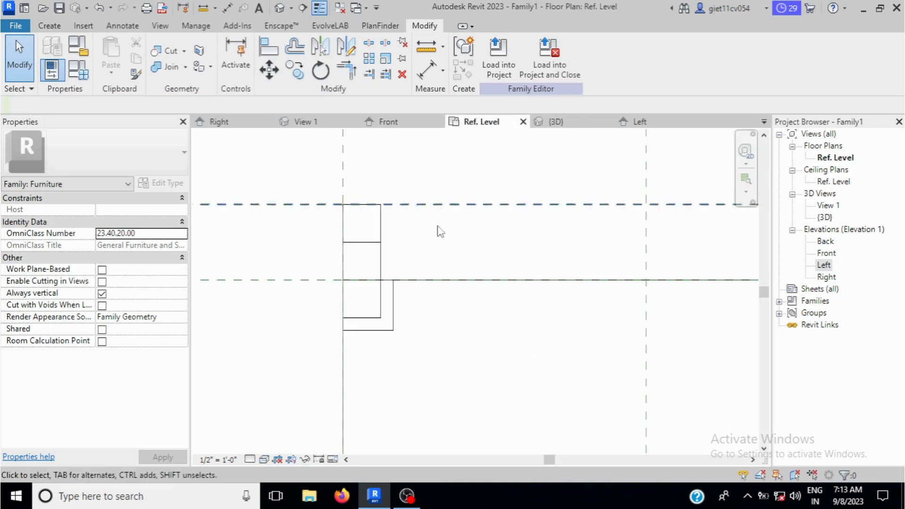
pyautogui.click(380, 242)
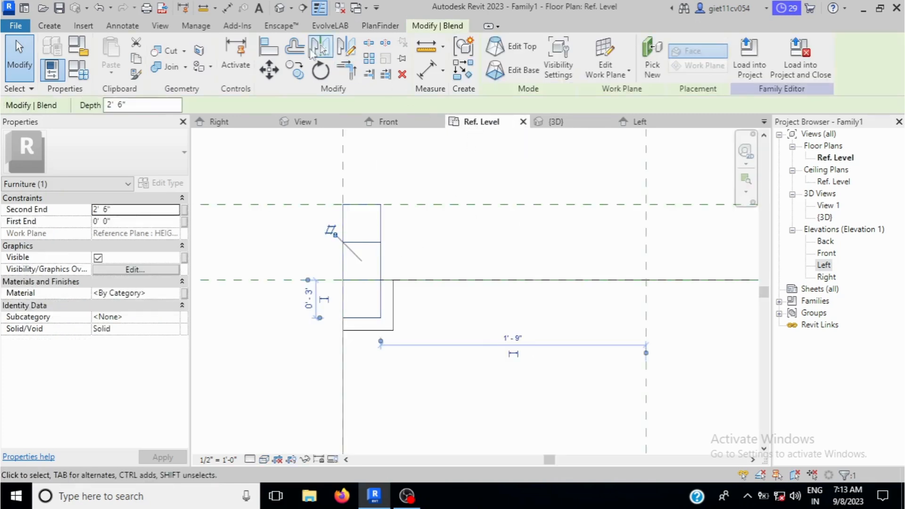
pyautogui.click(320, 48)
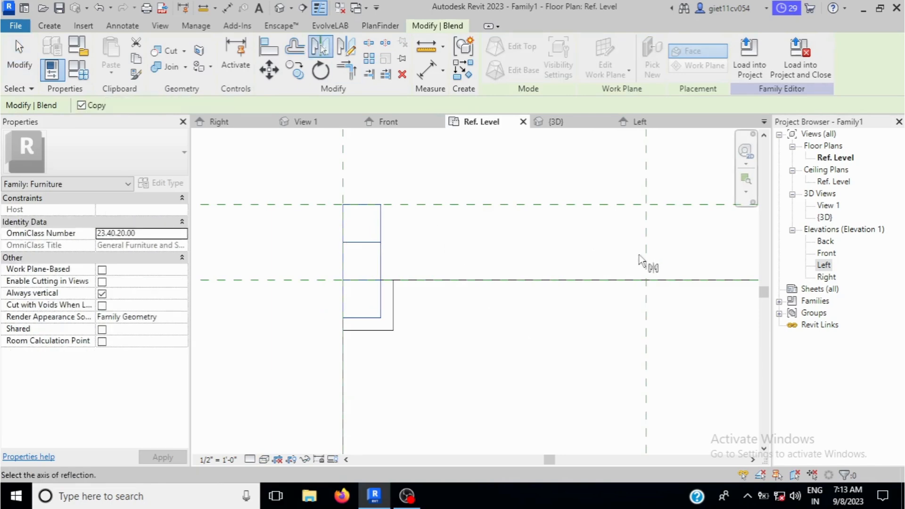
pyautogui.click(447, 282)
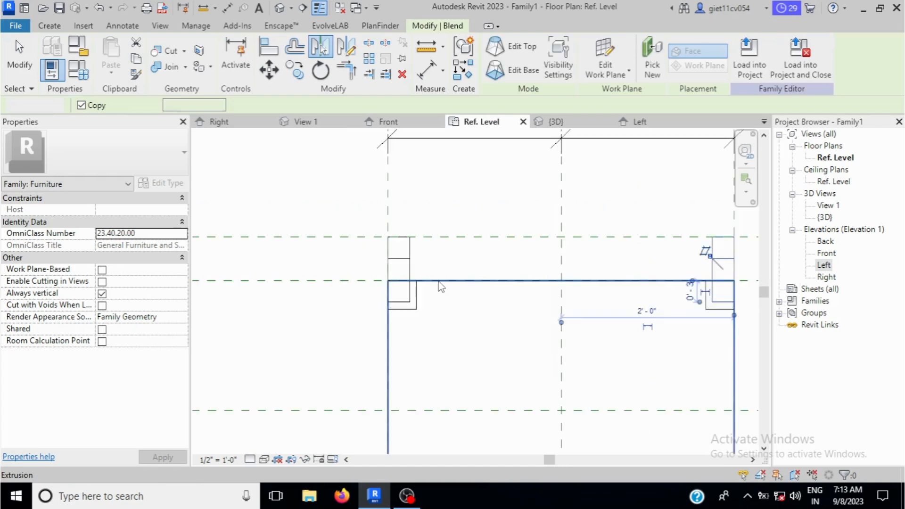
pyautogui.scroll(2, 598, 293)
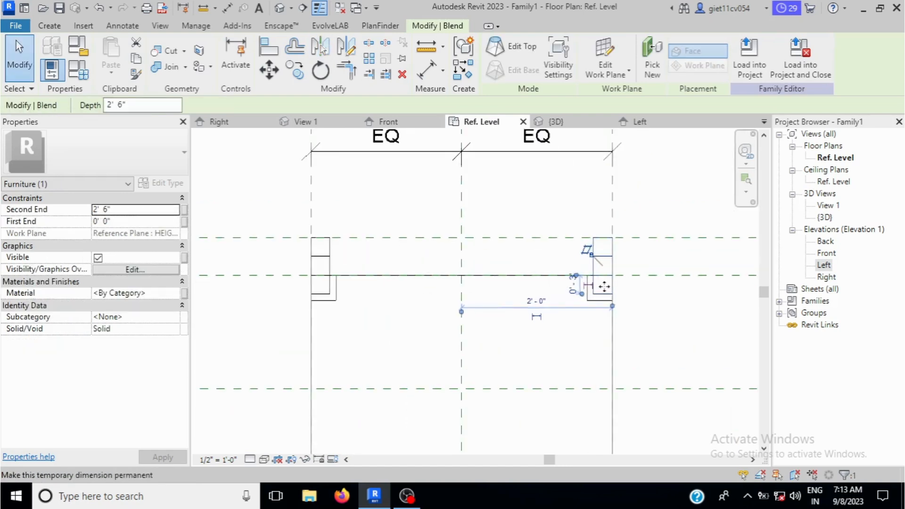
pyautogui.click(648, 201)
pyautogui.click(563, 121)
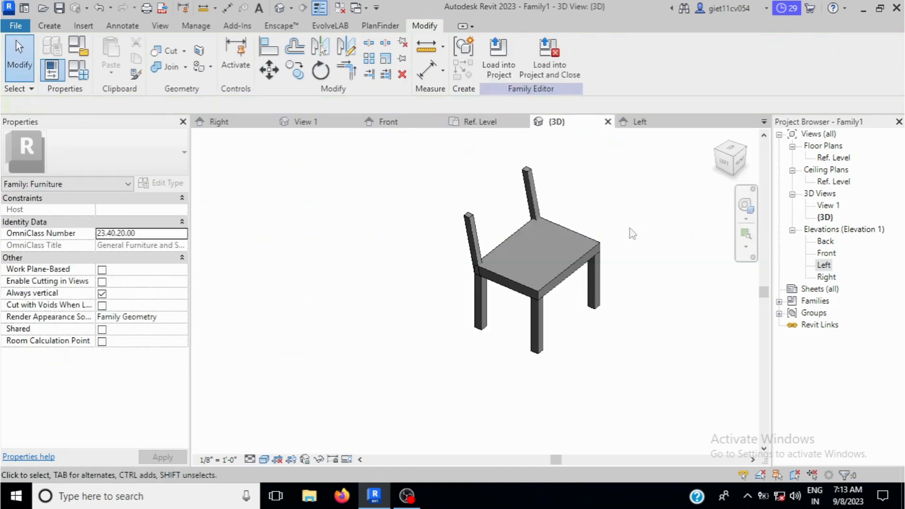
pyautogui.click(724, 161)
pyautogui.keyDown('shift'); pyautogui.moveTo(224, 165); pyautogui.dragTo(495, 216, button='middle'); pyautogui.keyUp('shift')
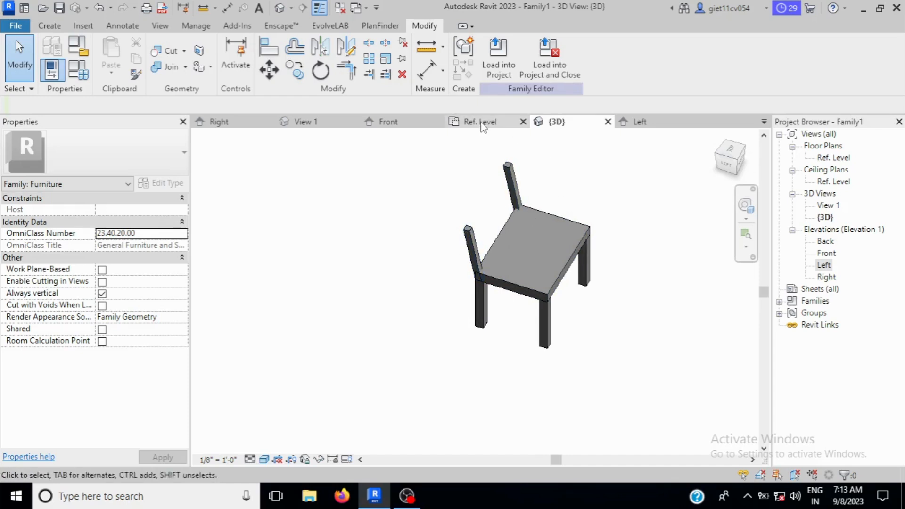
# Sketch a sweep path in the Ref. Level plan as a shallow arc spanning 3' 6" between the backrest posts' midpoints, bowing outward at the centre plane
pyautogui.click(483, 122)
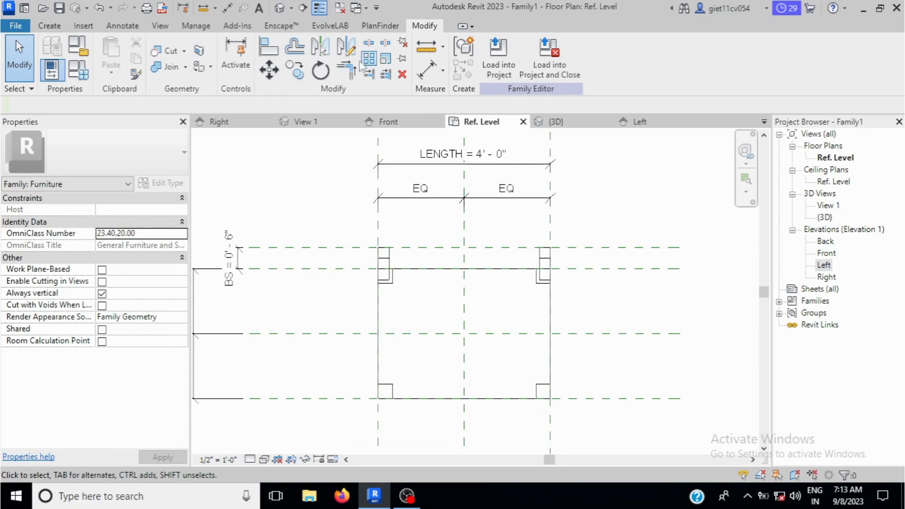
pyautogui.click(50, 25)
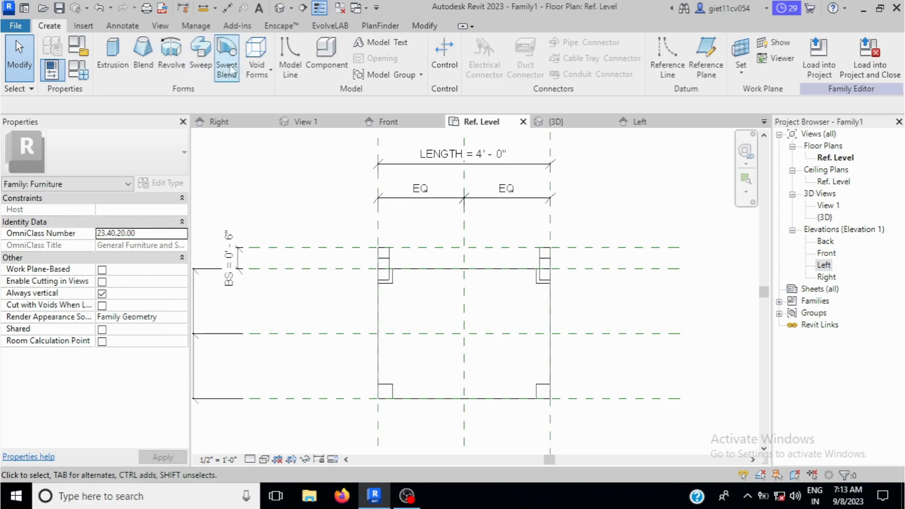
pyautogui.click(201, 51)
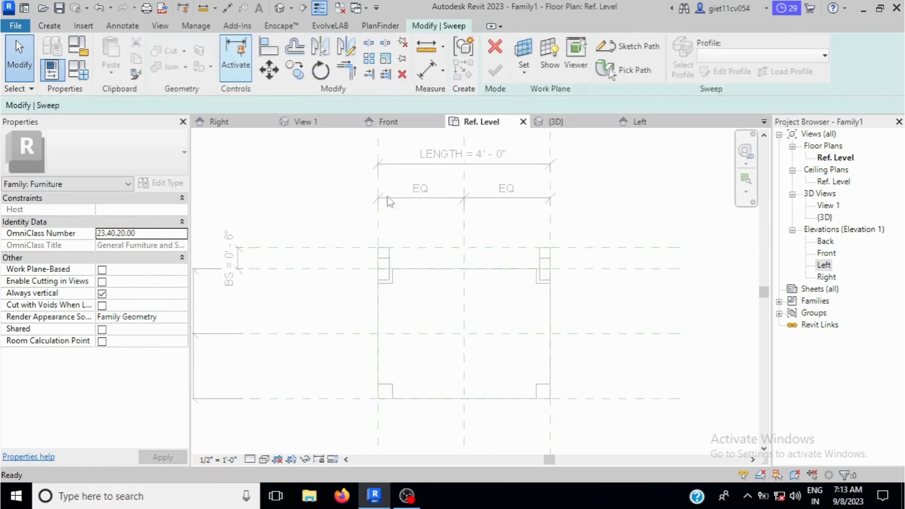
pyautogui.click(633, 47)
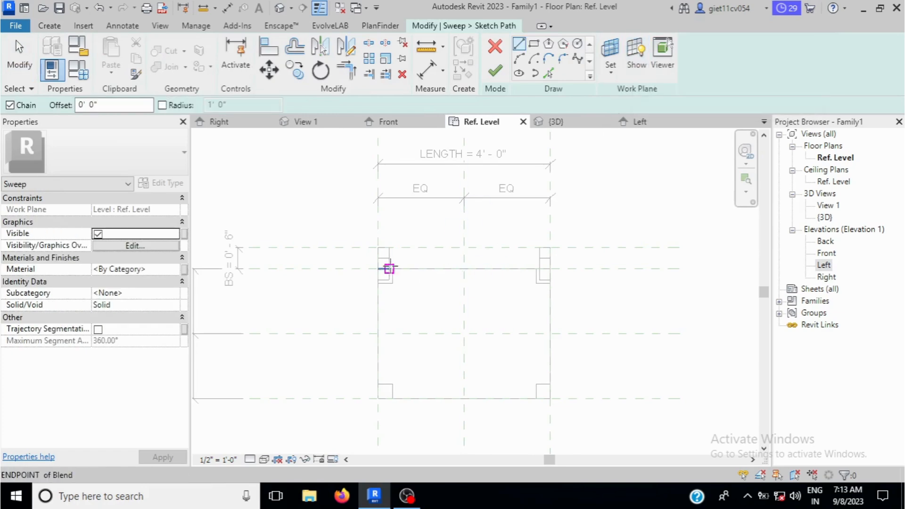
pyautogui.click(520, 59)
pyautogui.scroll(2, 404, 261)
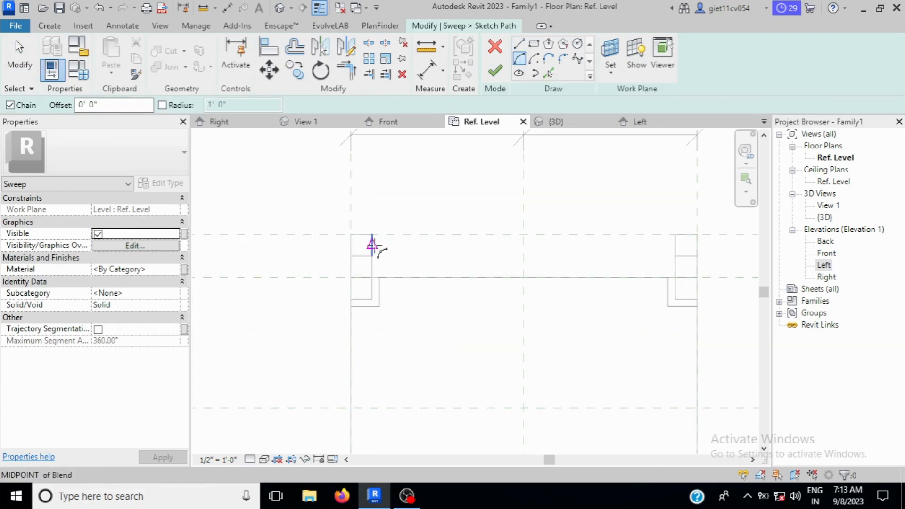
pyautogui.click(372, 245)
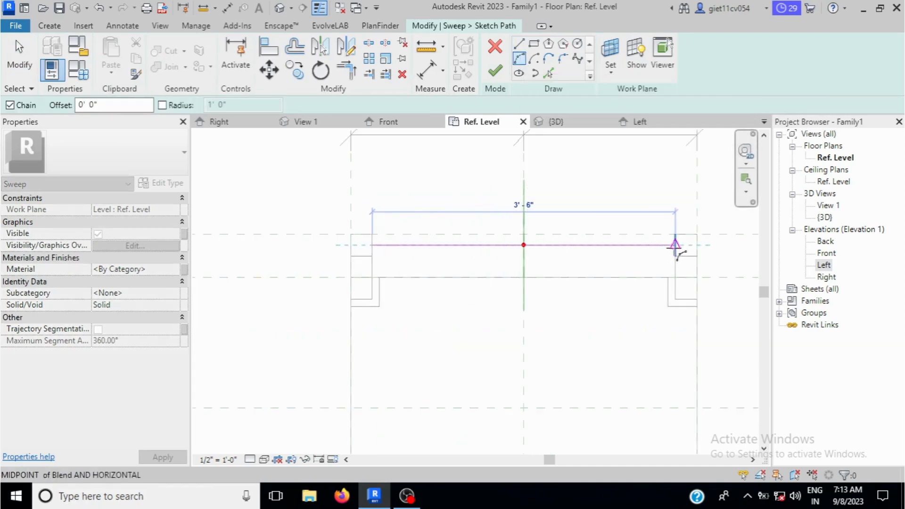
pyautogui.click(675, 245)
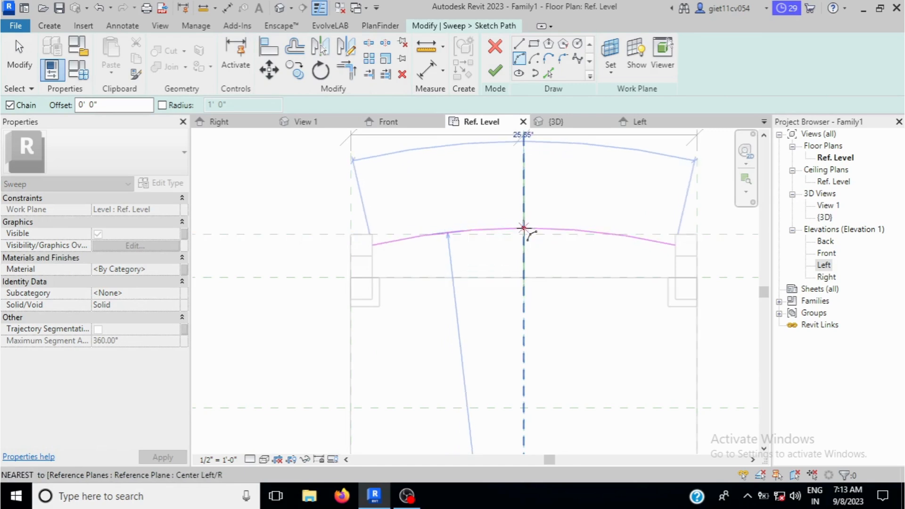
pyautogui.scroll(3, 524, 228)
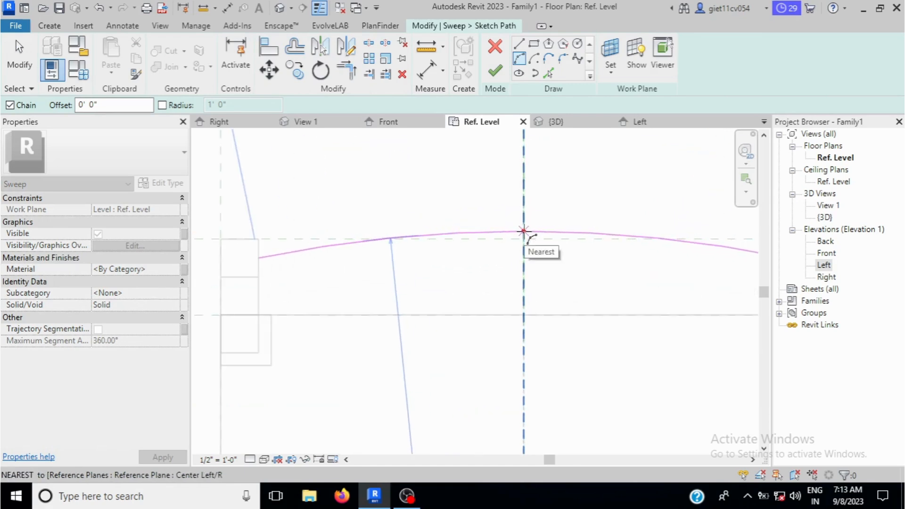
pyautogui.click(523, 231)
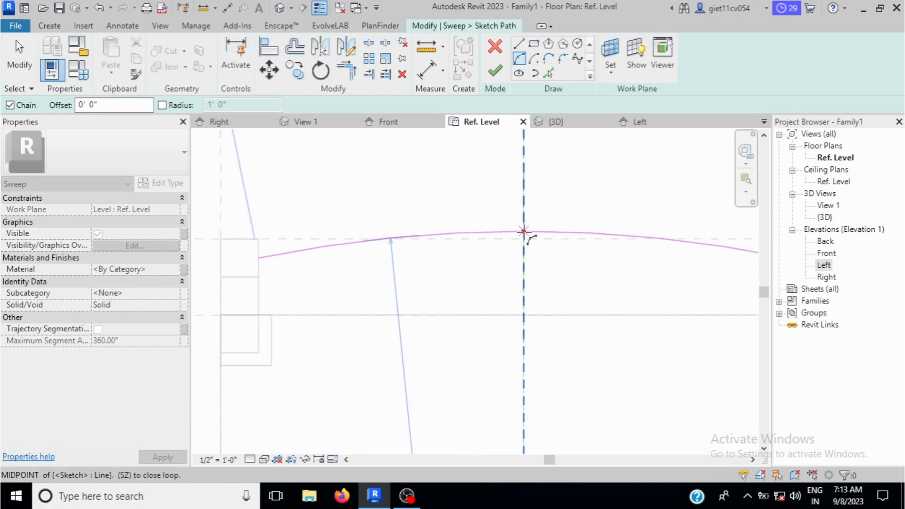
pyautogui.click(495, 72)
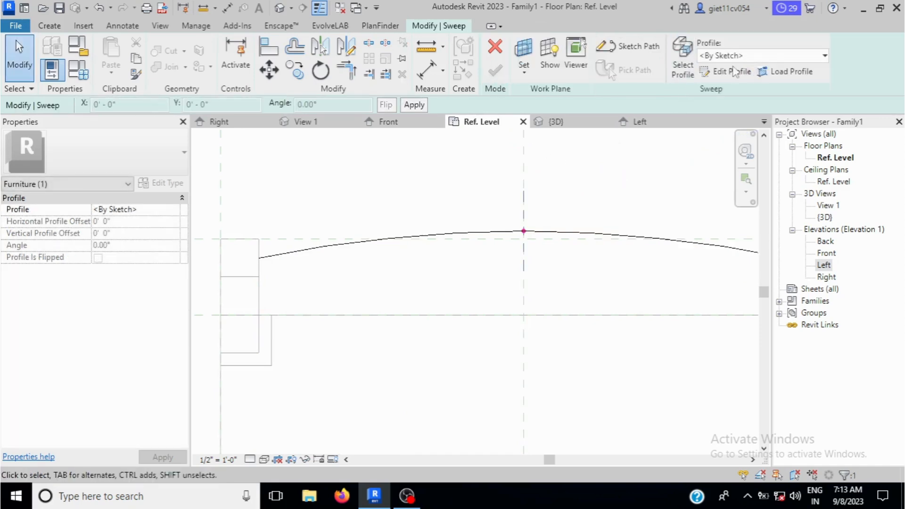
# Sketch a thin rectangular sweep profile about 3 1/2" high from the path's reference point in the Left elevation
pyautogui.click(731, 72)
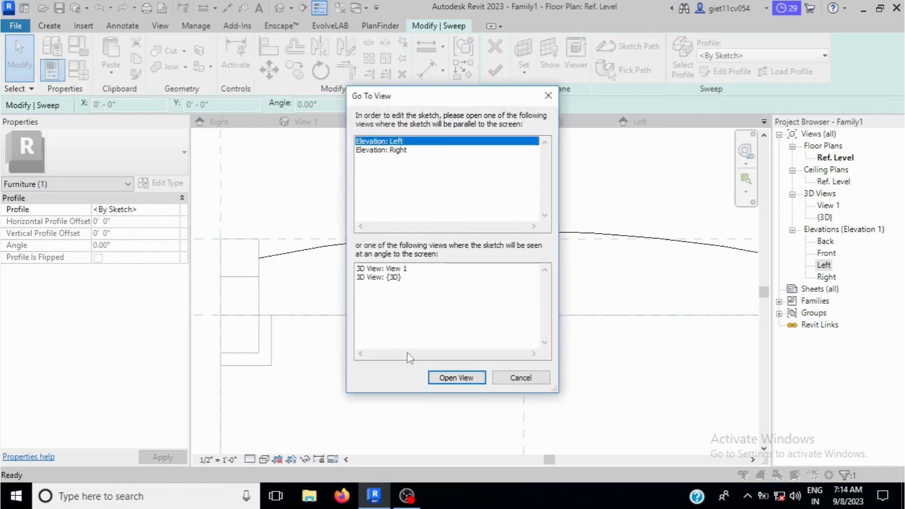
pyautogui.click(450, 380)
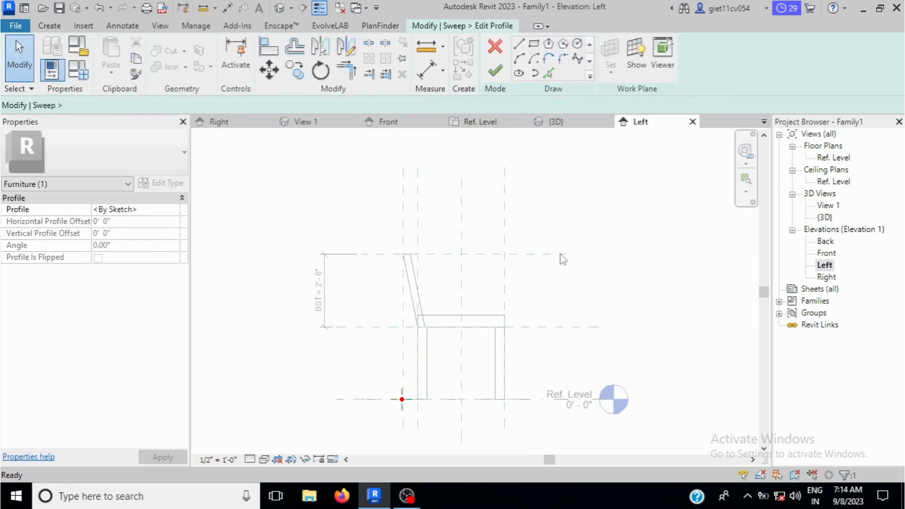
pyautogui.scroll(4, 402, 405)
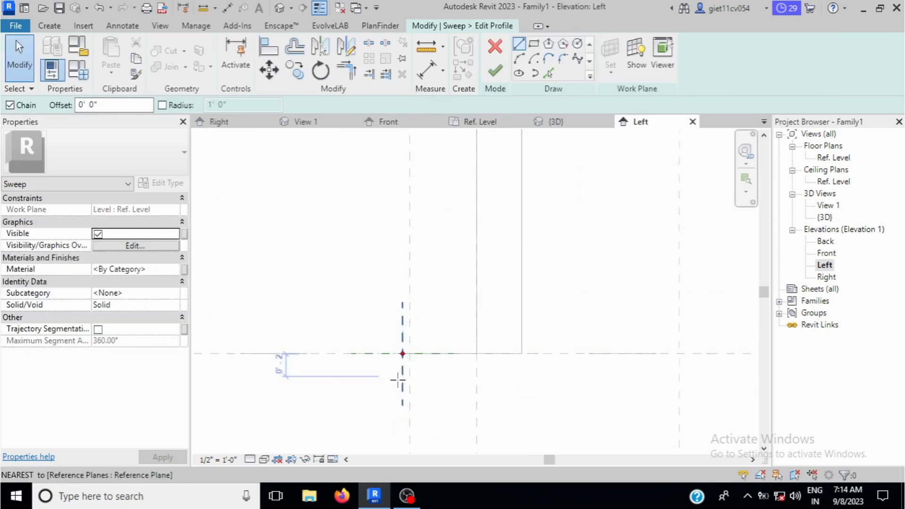
pyautogui.scroll(3, 399, 354)
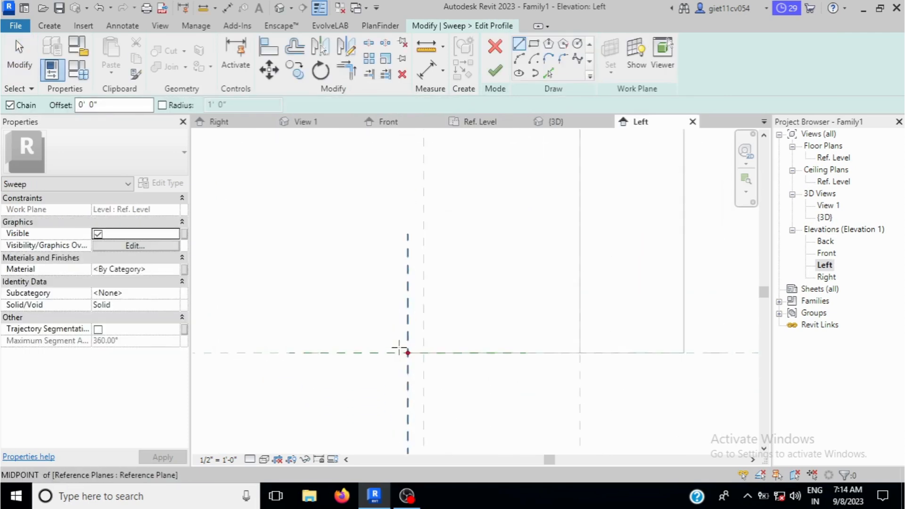
pyautogui.click(534, 44)
pyautogui.click(413, 356)
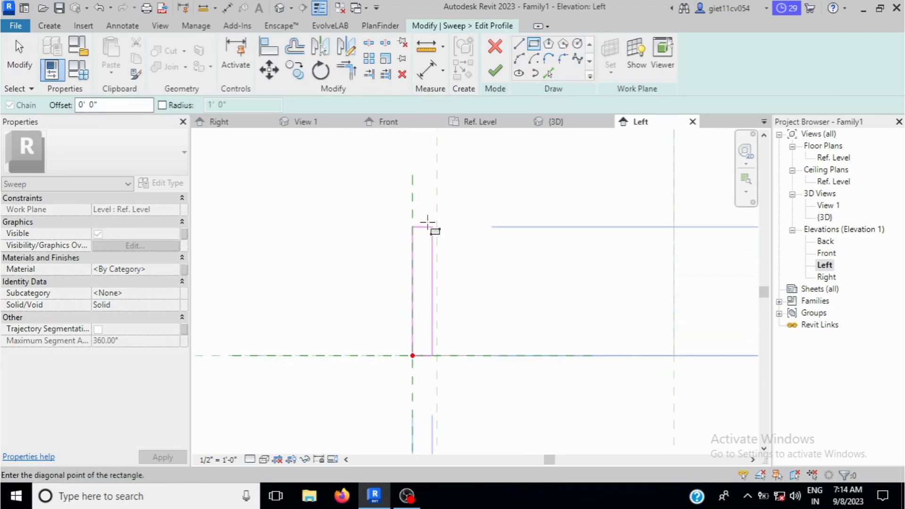
pyautogui.click(426, 219)
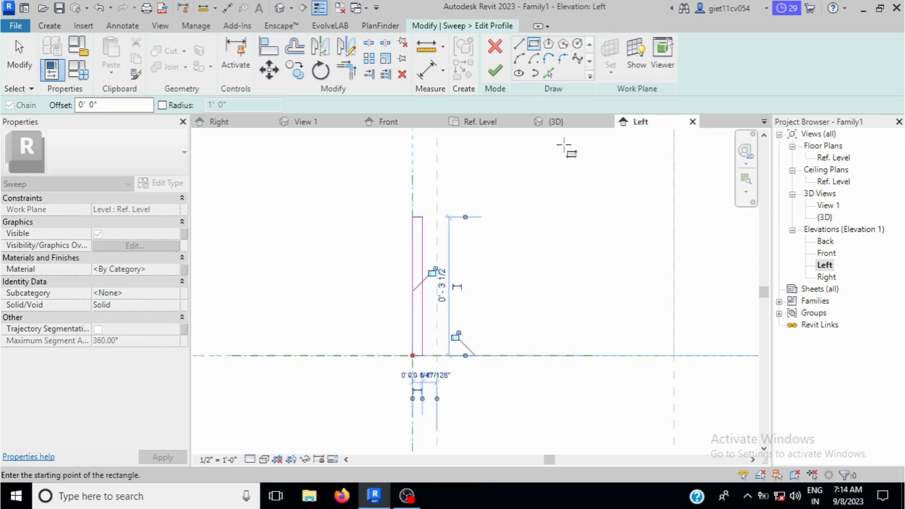
pyautogui.click(493, 75)
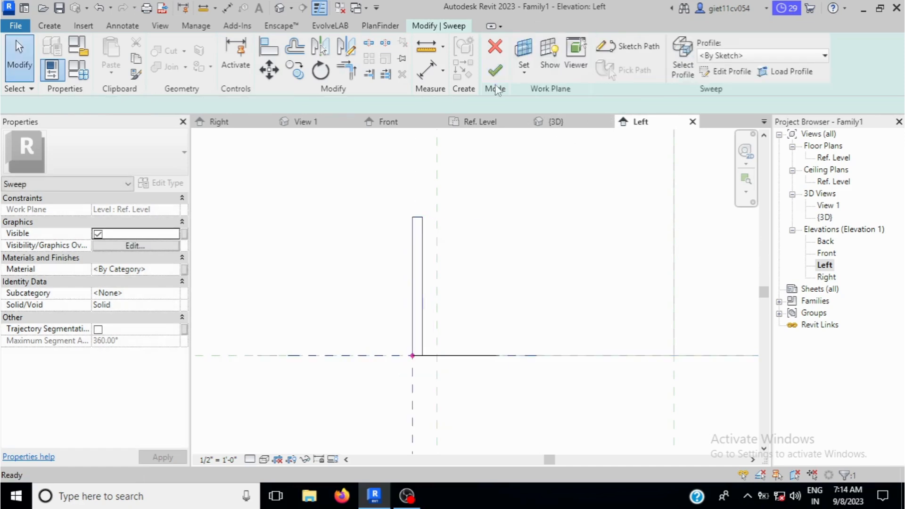
# Finish the sweep and inspect the curved rail from several angles in the 3D view
pyautogui.click(494, 74)
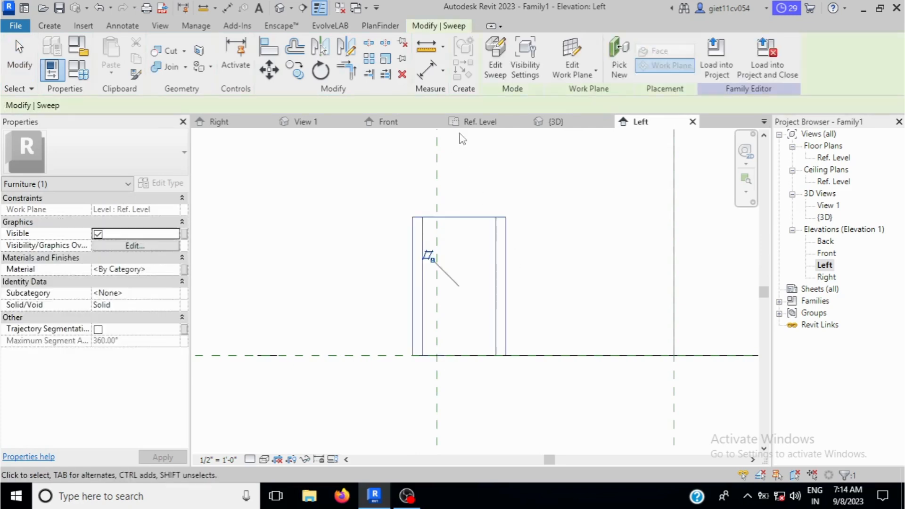
pyautogui.click(571, 124)
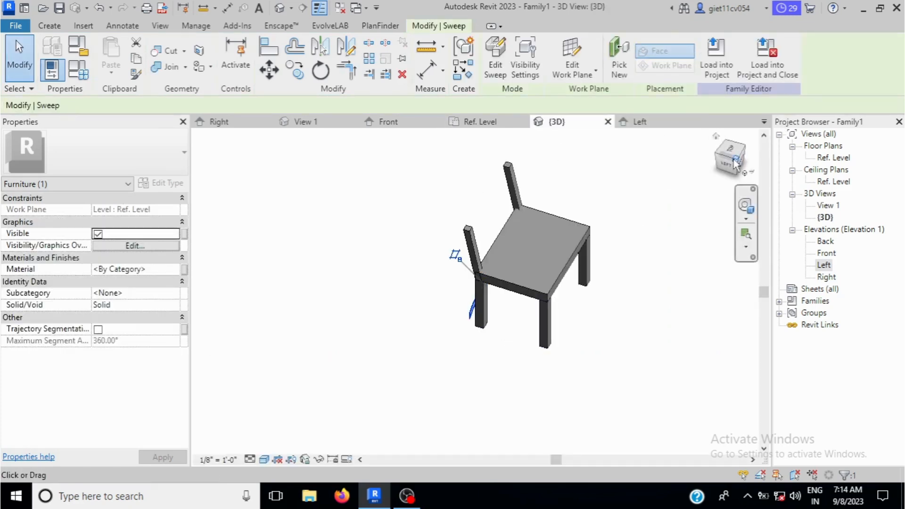
pyautogui.moveTo(747, 165); pyautogui.dragTo(241, 146)
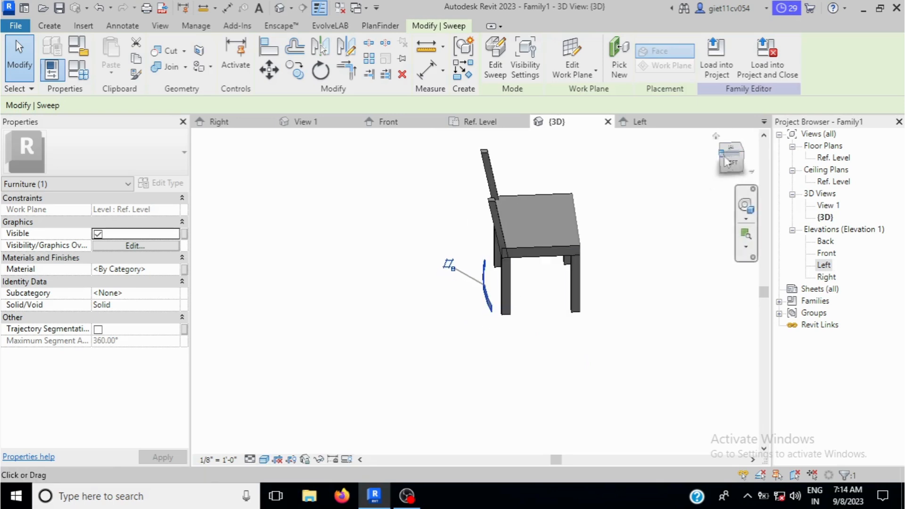
pyautogui.moveTo(732, 159); pyautogui.dragTo(220, 166)
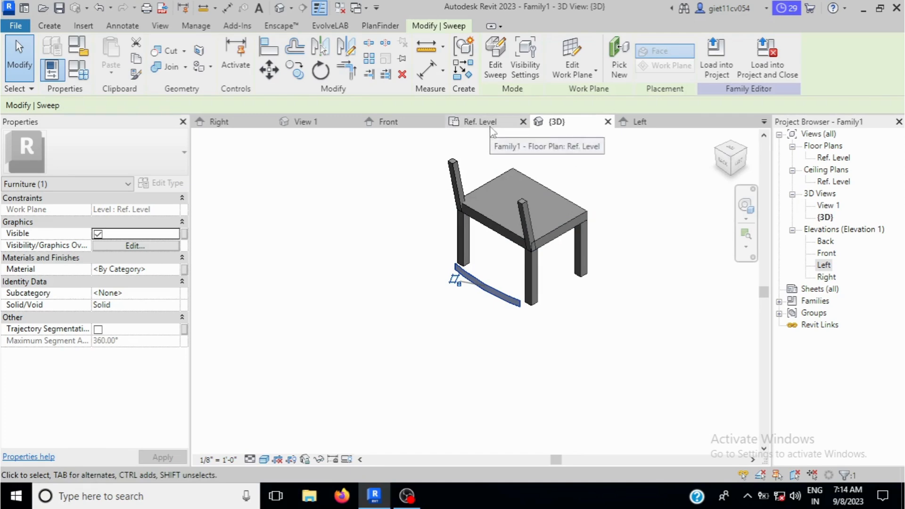
# Align the curved rail's top edge to the BST reference plane in the Front elevation and inspect the backrest in 3D
pyautogui.click(430, 125)
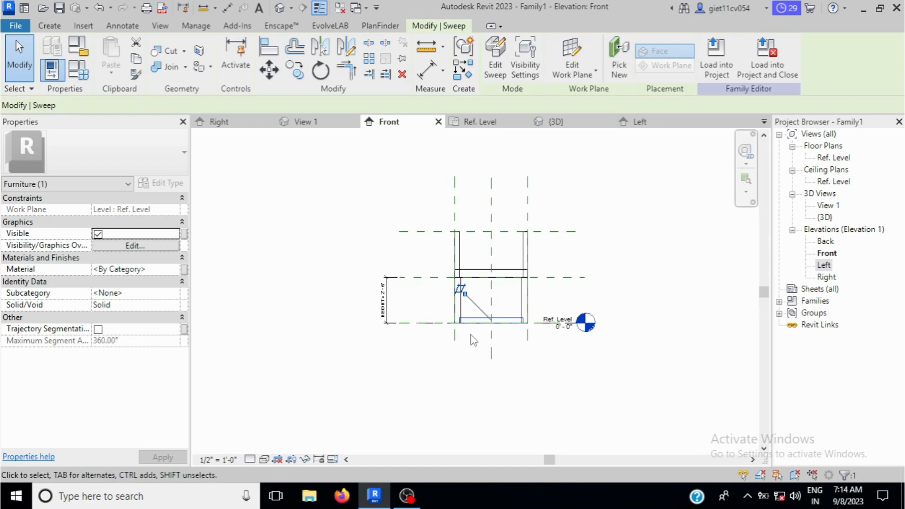
pyautogui.scroll(2, 577, 205)
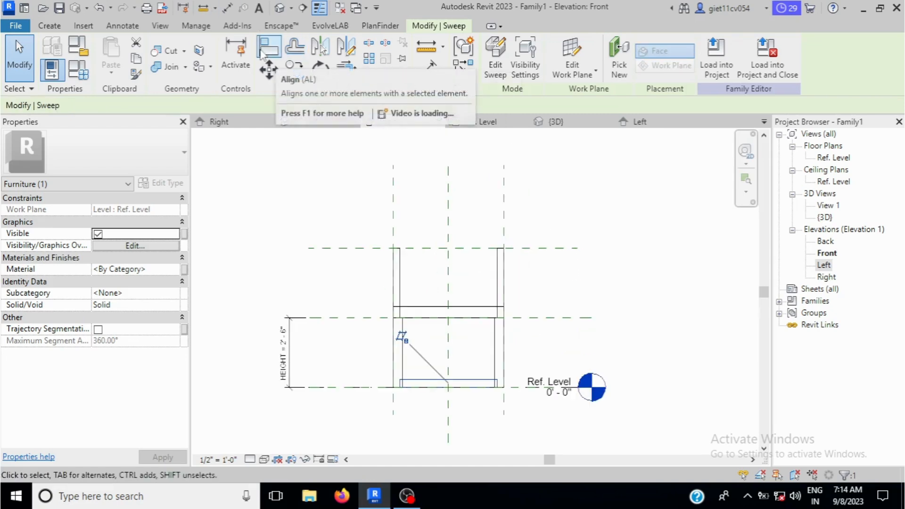
pyautogui.click(262, 54)
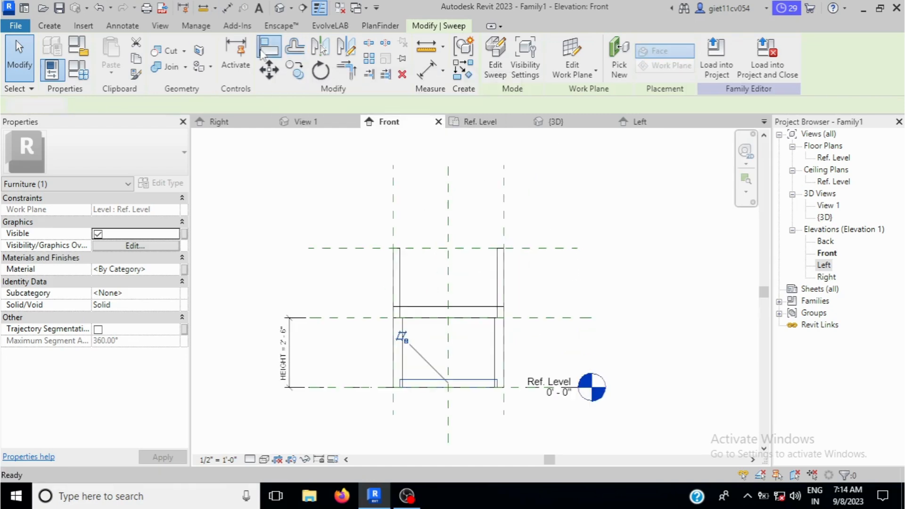
pyautogui.click(438, 249)
pyautogui.click(463, 383)
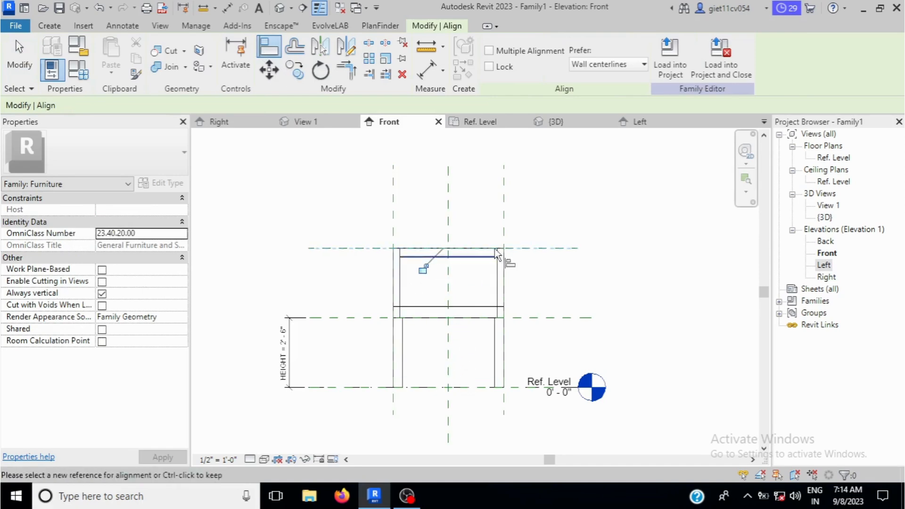
pyautogui.click(584, 124)
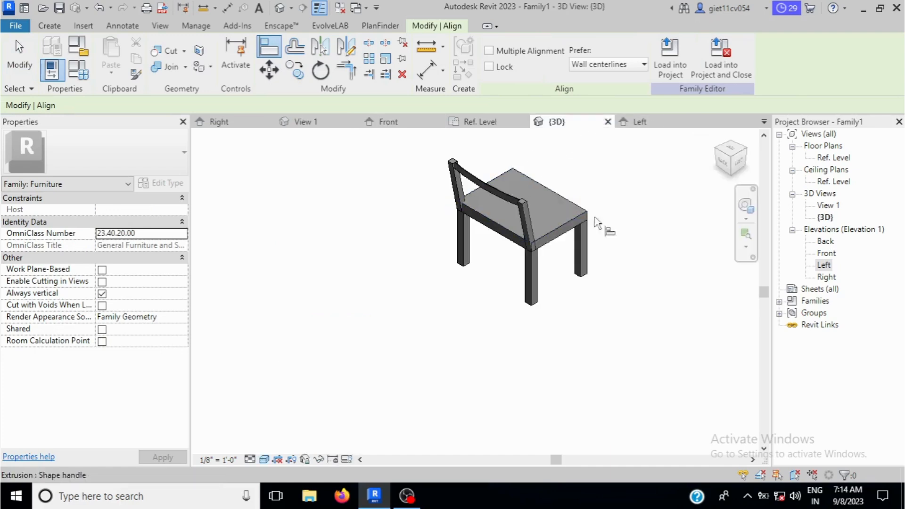
pyautogui.moveTo(736, 163)
pyautogui.mouseDown()
pyautogui.moveTo(657, 178)
pyautogui.moveTo(584, 165)
pyautogui.mouseUp()
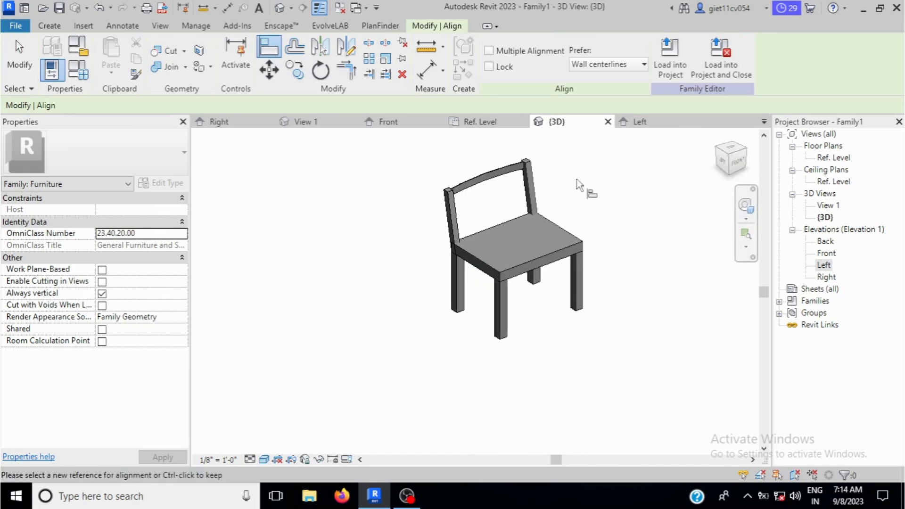
pyautogui.scroll(4, 543, 189)
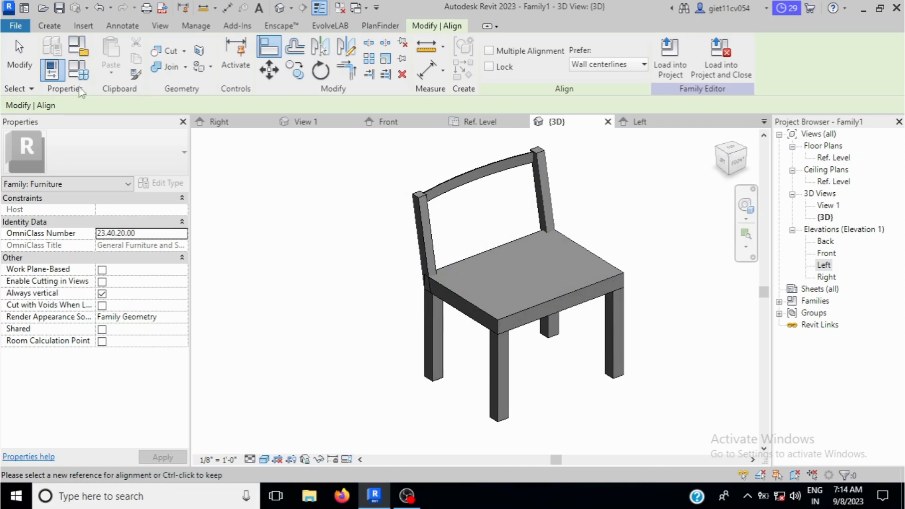
# Set the BREADTH parameter to 2' 6" in Family Types and apply it to the chair
pyautogui.click(56, 68)
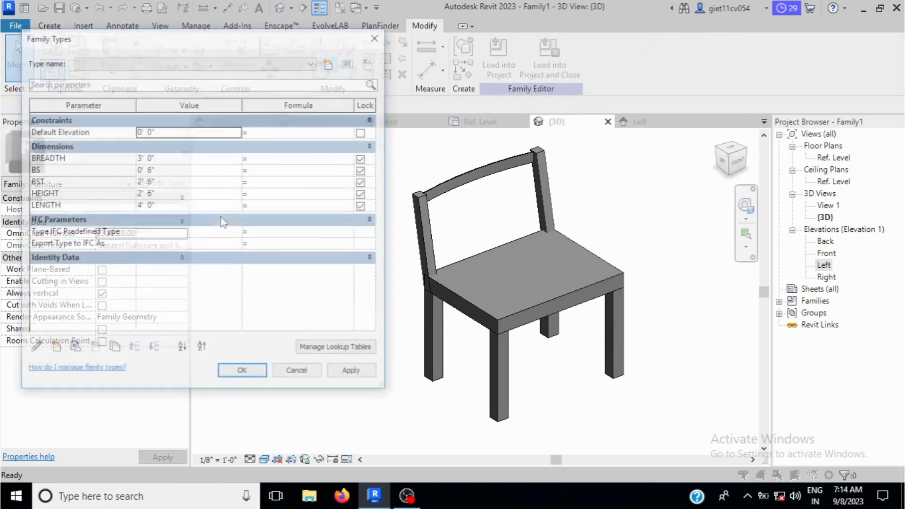
pyautogui.click(168, 158)
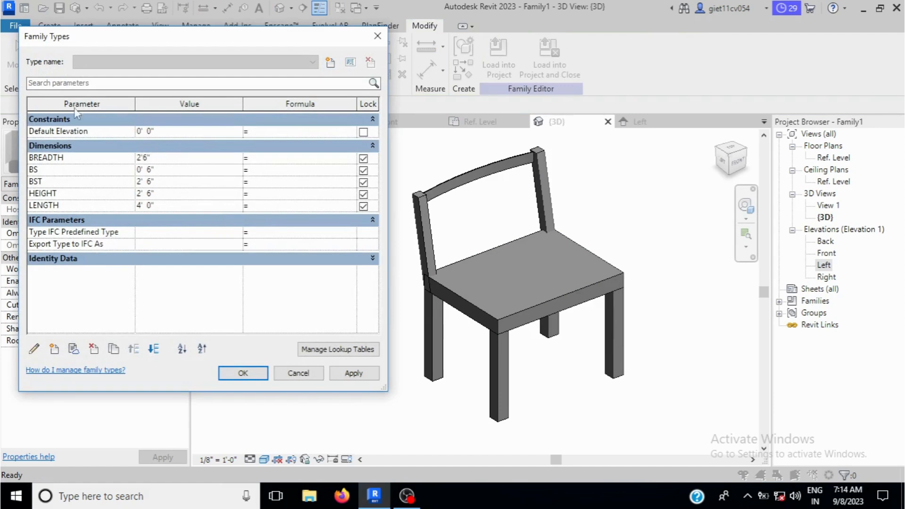
pyautogui.write('2\'6"')
pyautogui.click(353, 373)
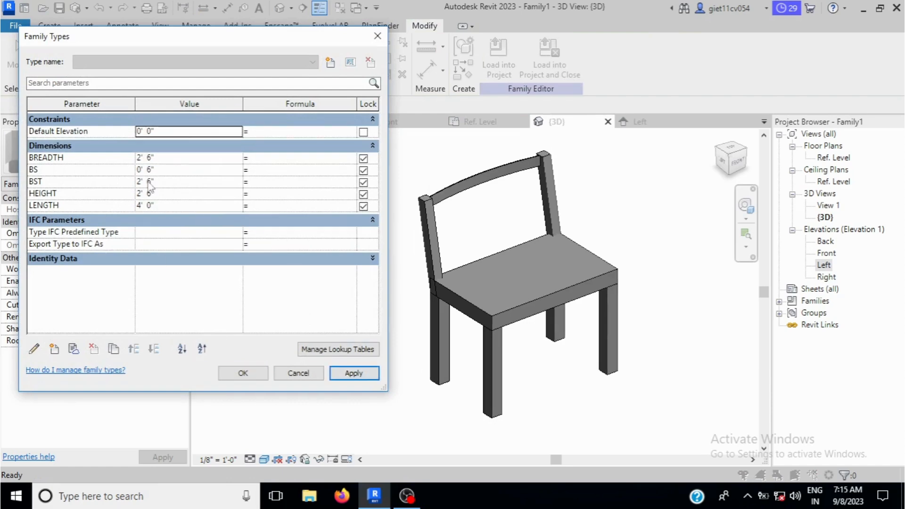
# Set the LENGTH parameter to 2' 8" and apply it to the chair
pyautogui.click(160, 207)
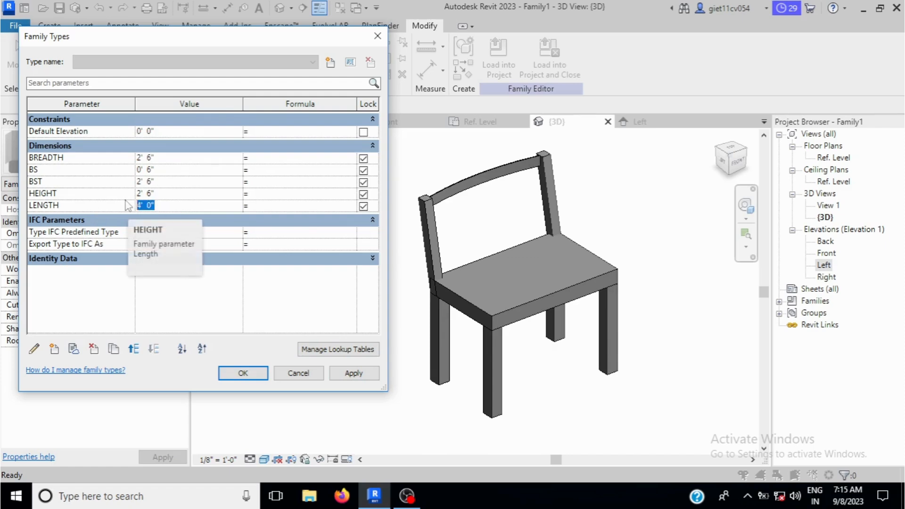
pyautogui.write("2'8")
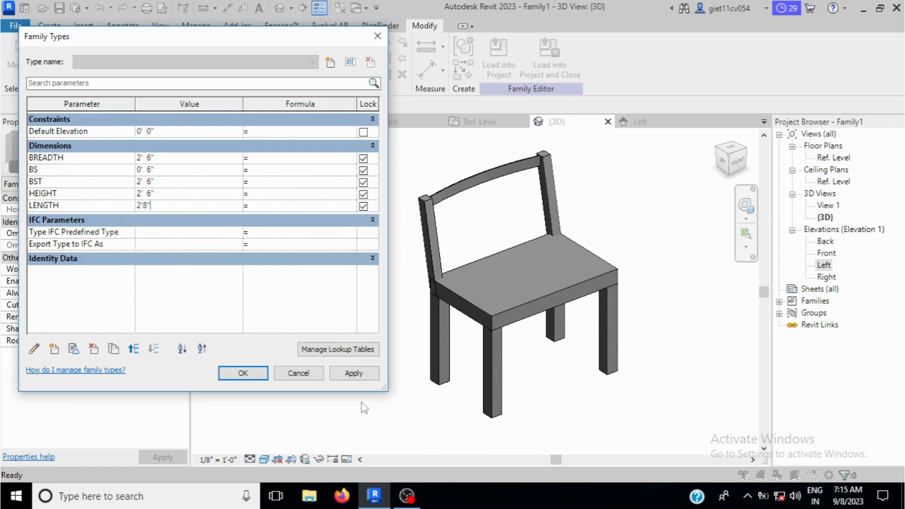
pyautogui.click(354, 373)
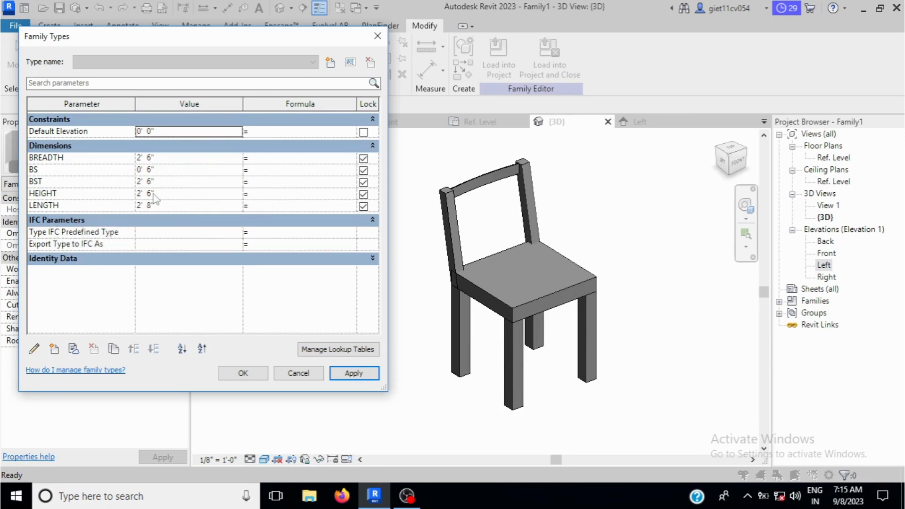
# Try a HEIGHT parameter value of 4' 0" on the chair in Family Types and cancel the change
pyautogui.click(156, 194)
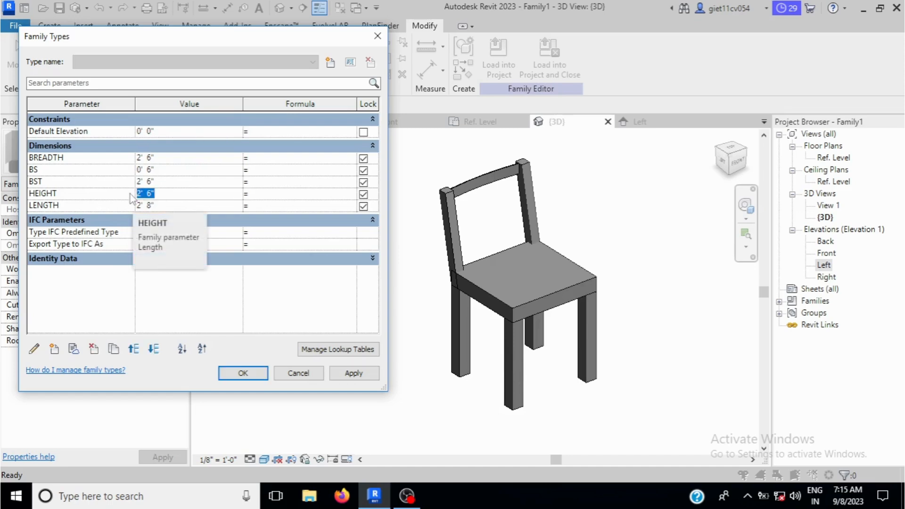
pyautogui.write("2'")
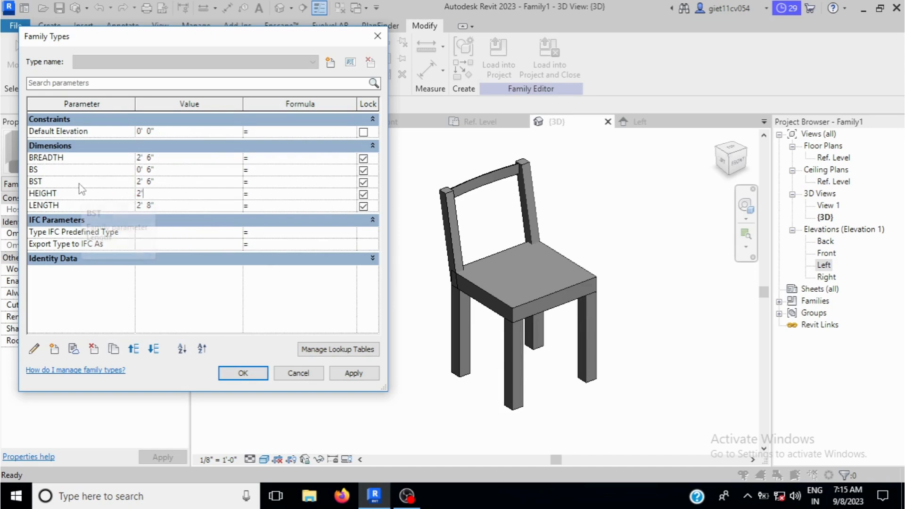
pyautogui.write('4')
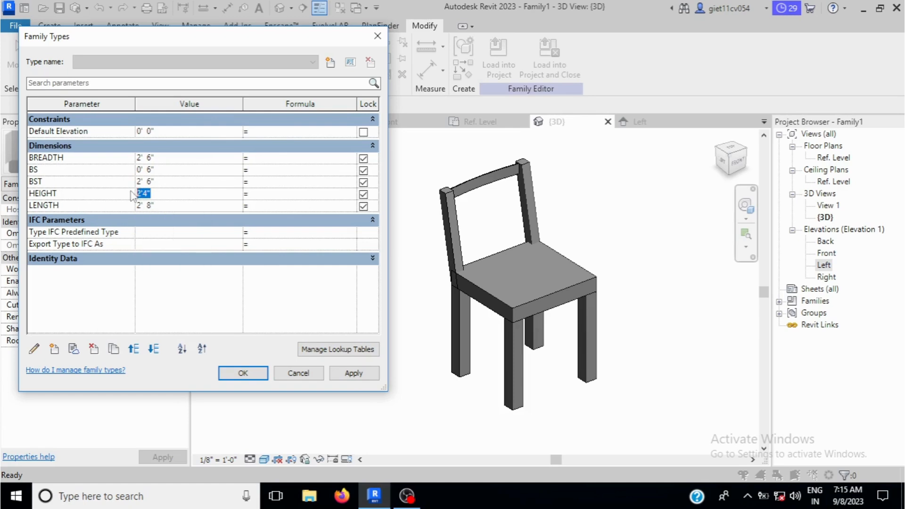
pyautogui.click(354, 374)
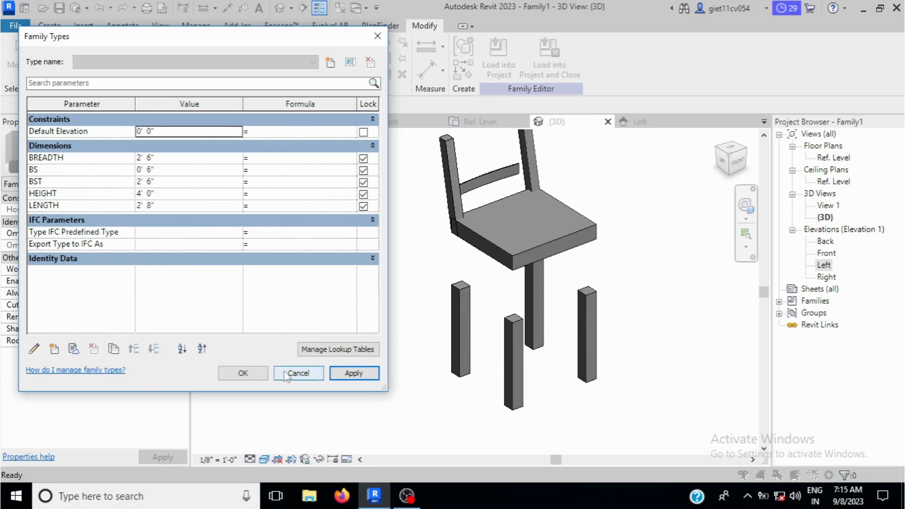
pyautogui.click(298, 373)
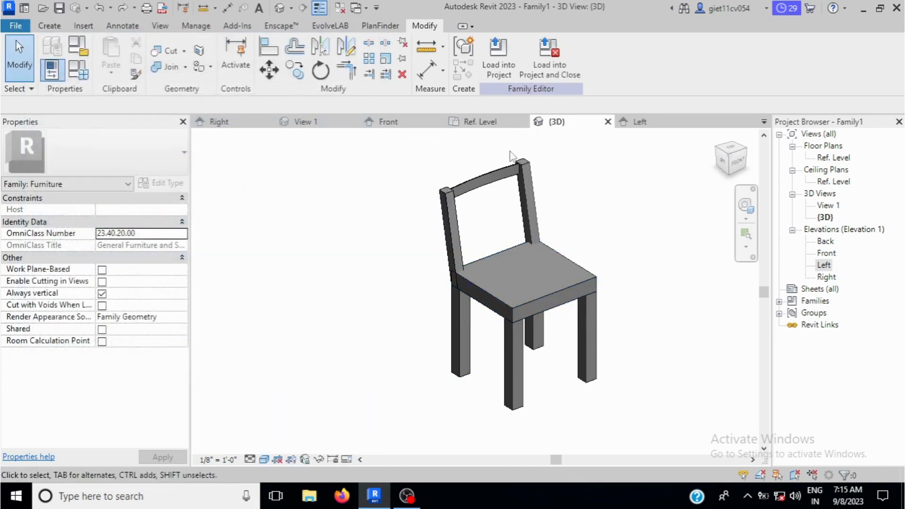
# Align the tops of both leg extrusions to the reference plane under the seat in the Front elevation and lock them
pyautogui.click(391, 124)
pyautogui.scroll(4, 425, 333)
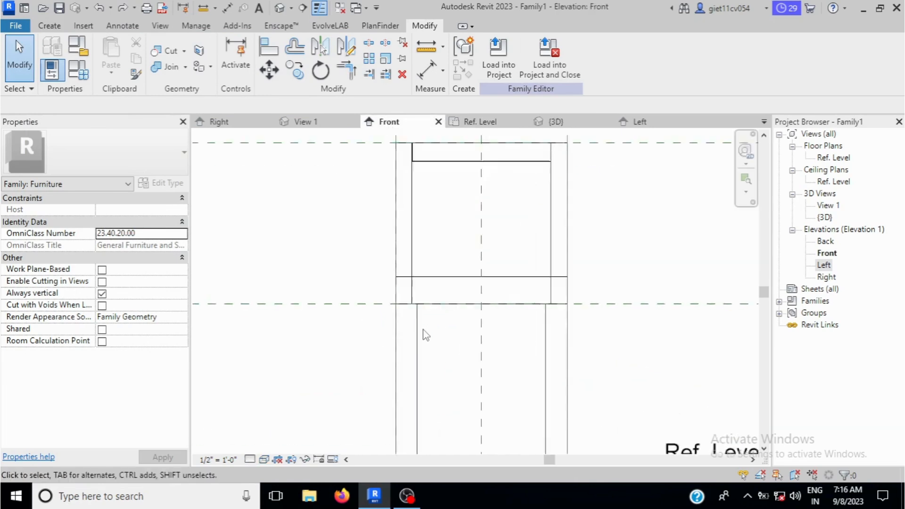
pyautogui.scroll(1, 425, 335)
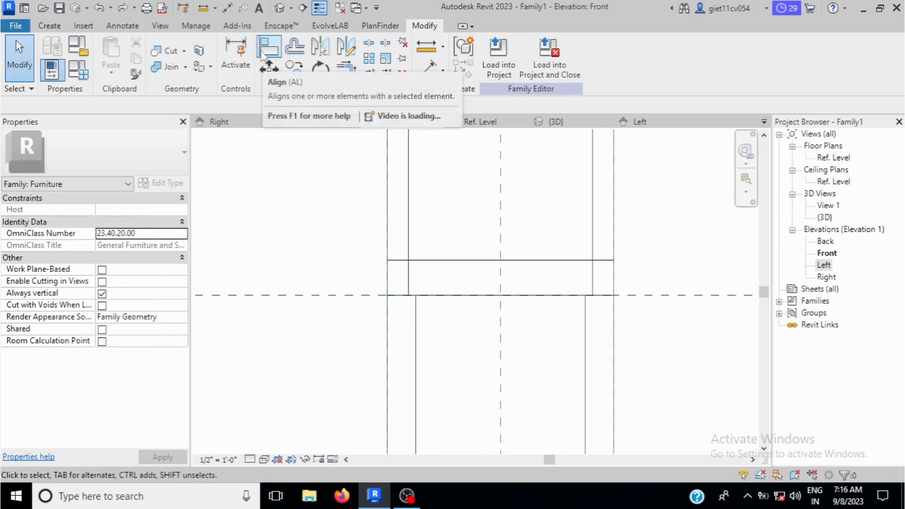
pyautogui.click(268, 48)
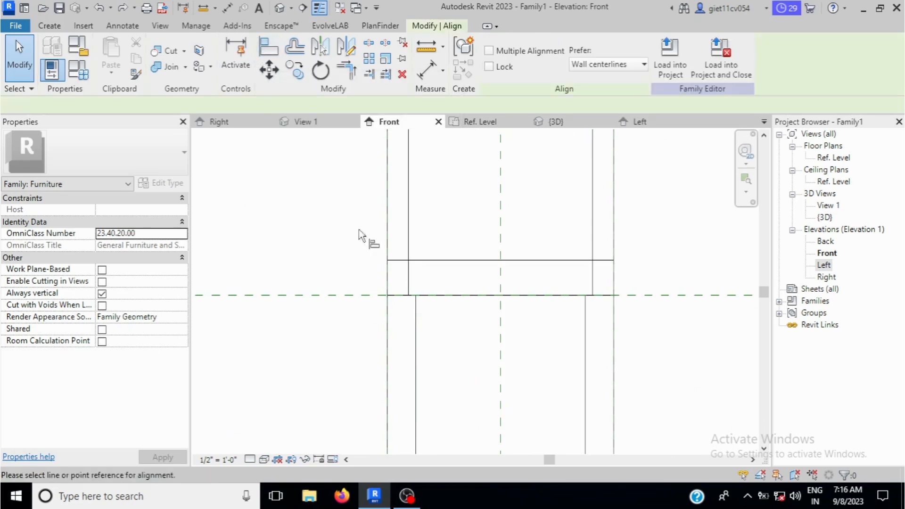
pyautogui.click(321, 296)
pyautogui.click(403, 298)
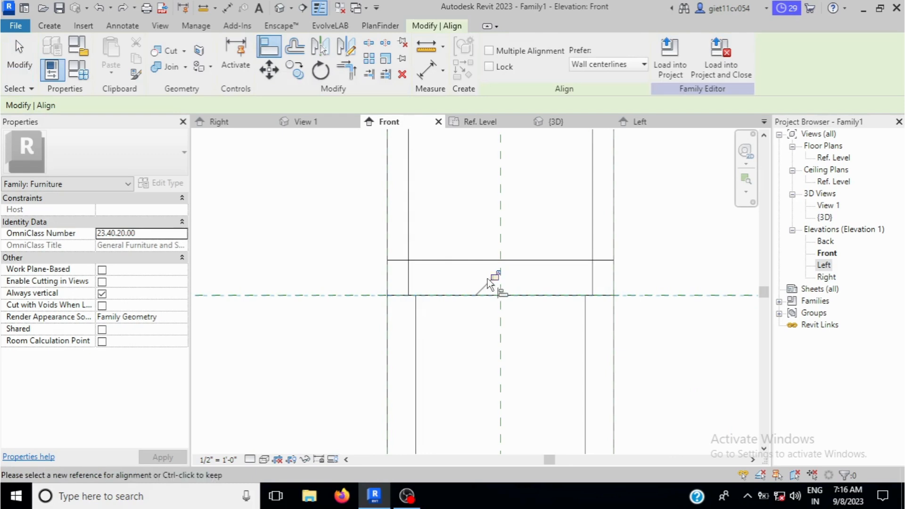
pyautogui.click(689, 298)
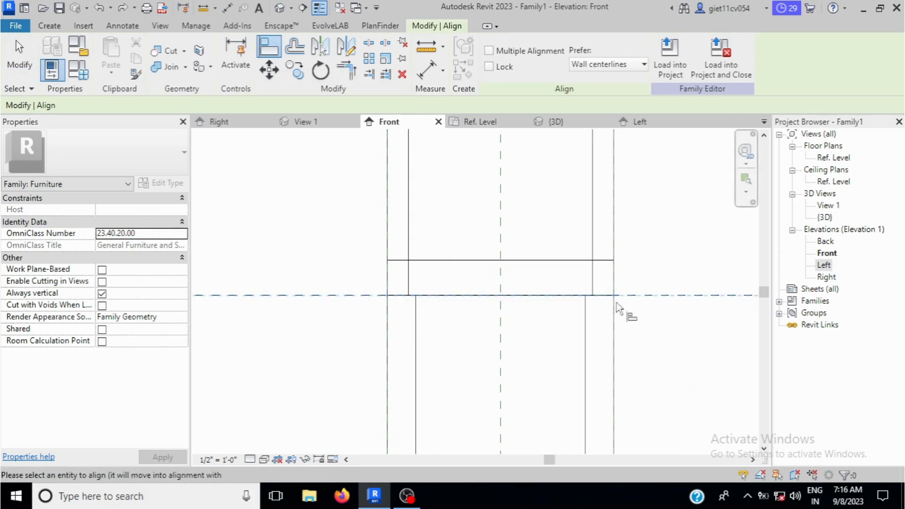
pyautogui.click(606, 305)
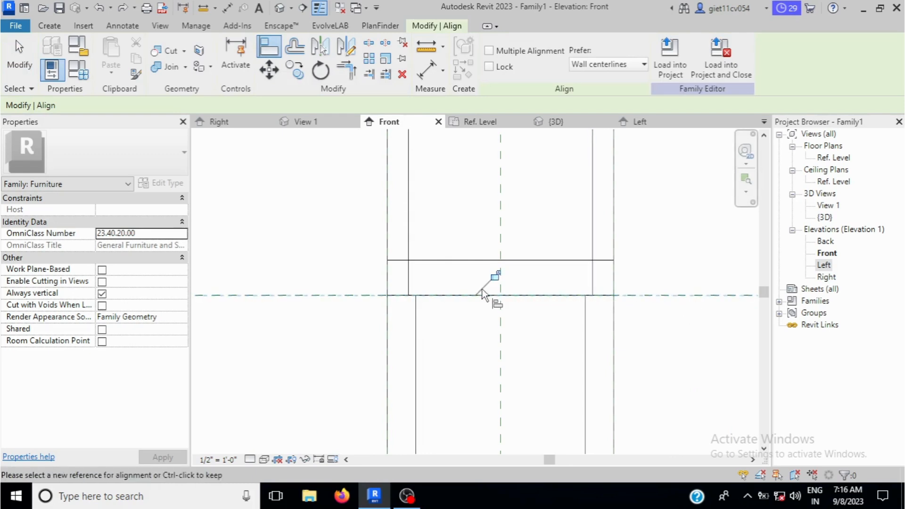
pyautogui.scroll(-2, 505, 264)
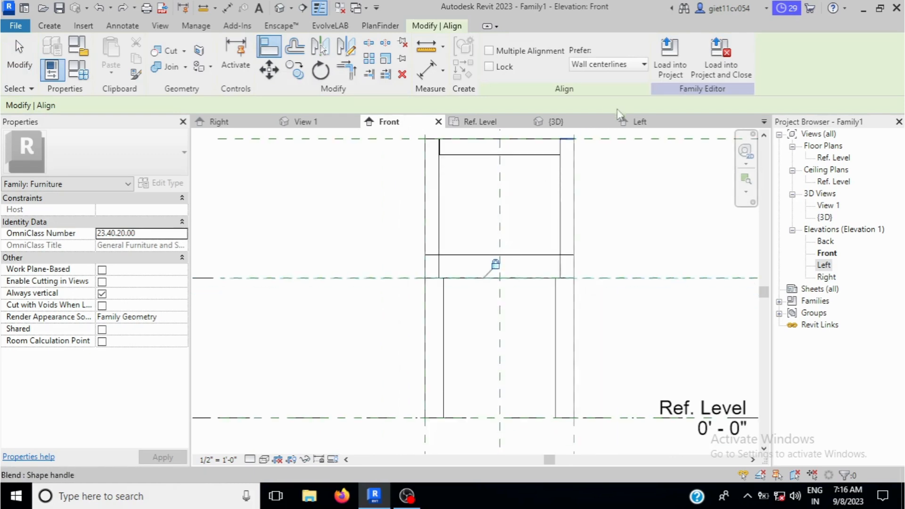
# Test the chair again in the 3D view with HEIGHT set to 4' 0" and discard the change
pyautogui.click(559, 124)
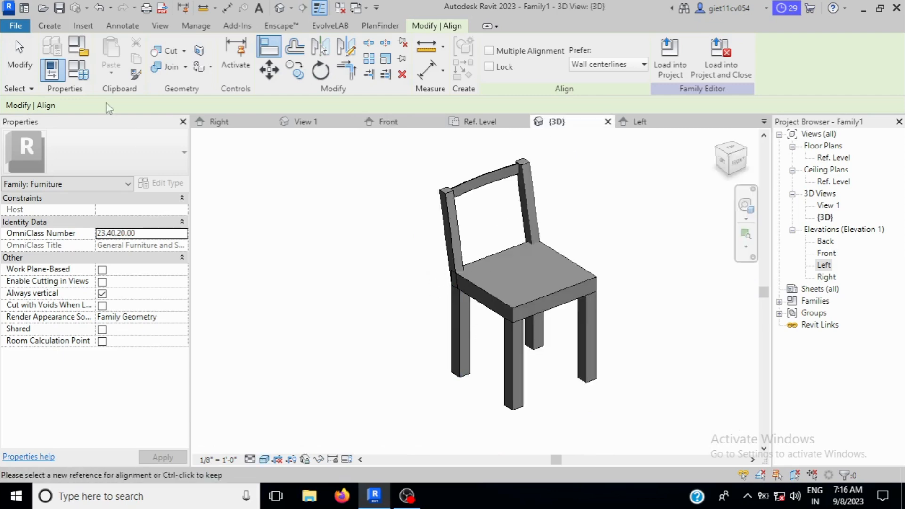
pyautogui.click(14, 64)
pyautogui.click(76, 72)
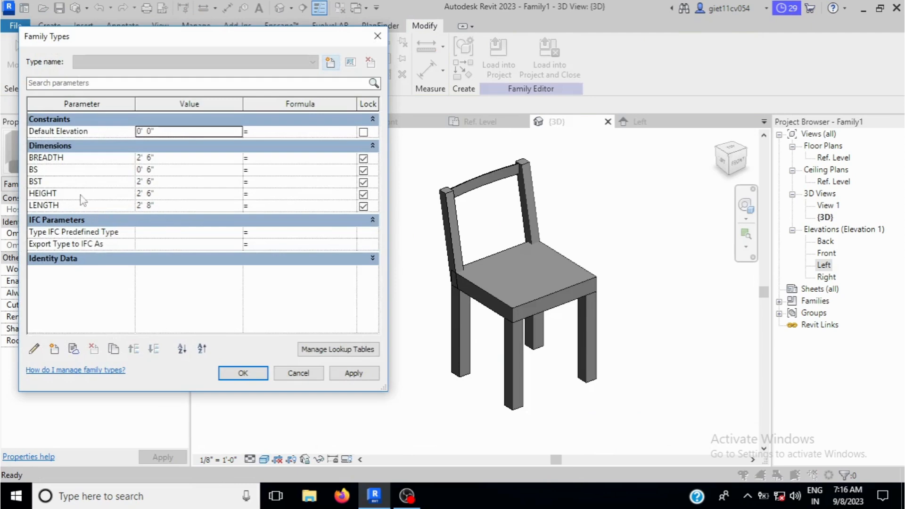
pyautogui.click(165, 193)
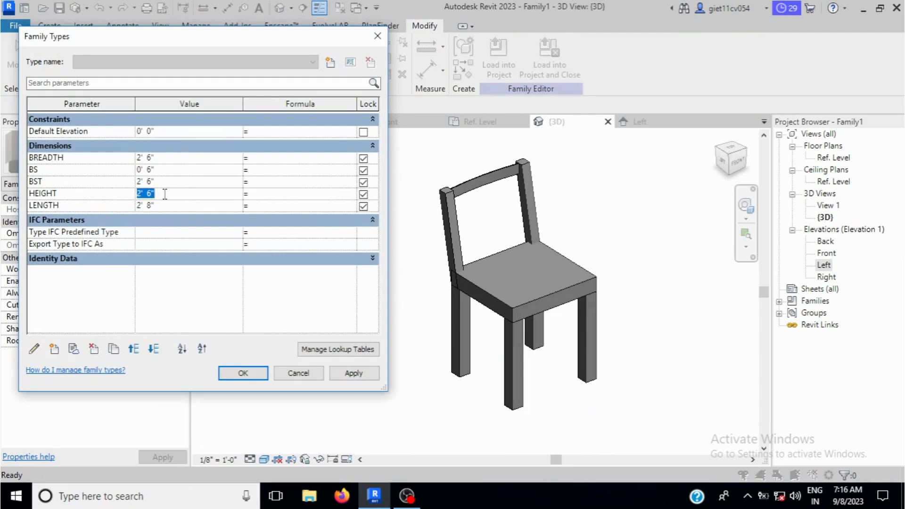
pyautogui.write('4')
pyautogui.click(351, 374)
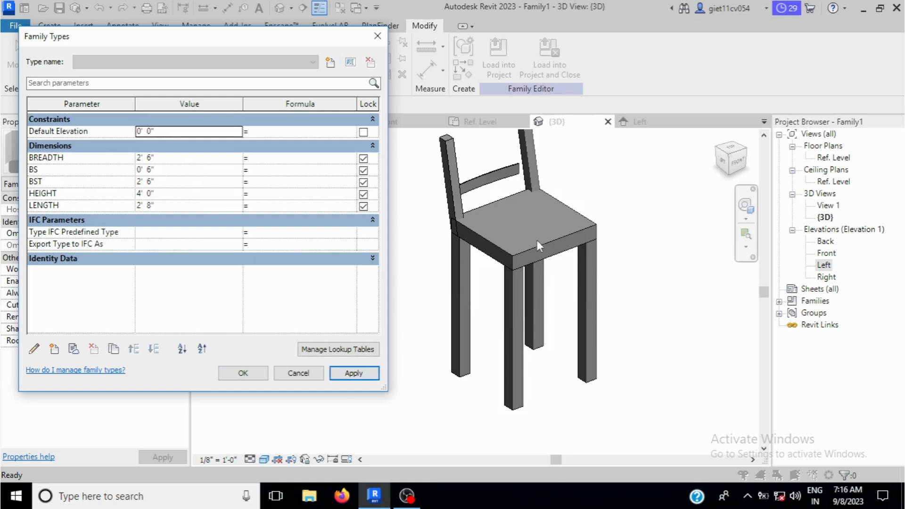
pyautogui.click(283, 374)
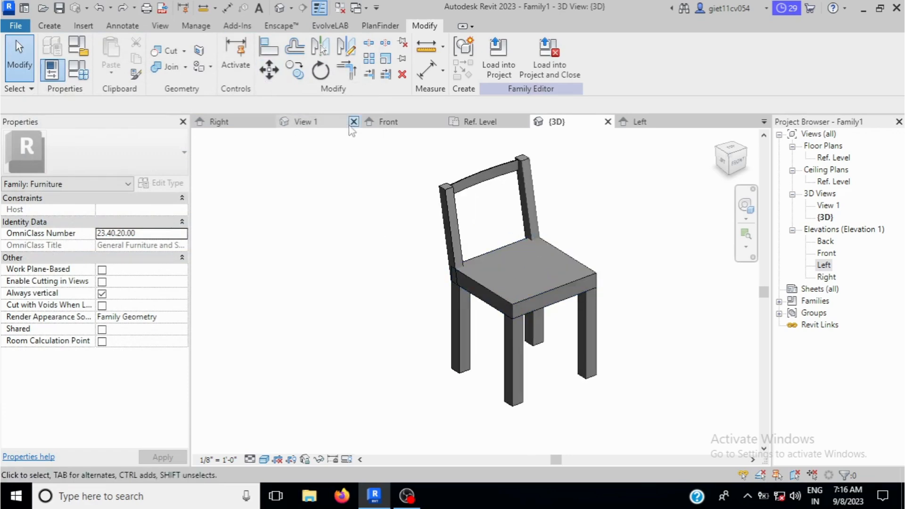
pyautogui.click(78, 70)
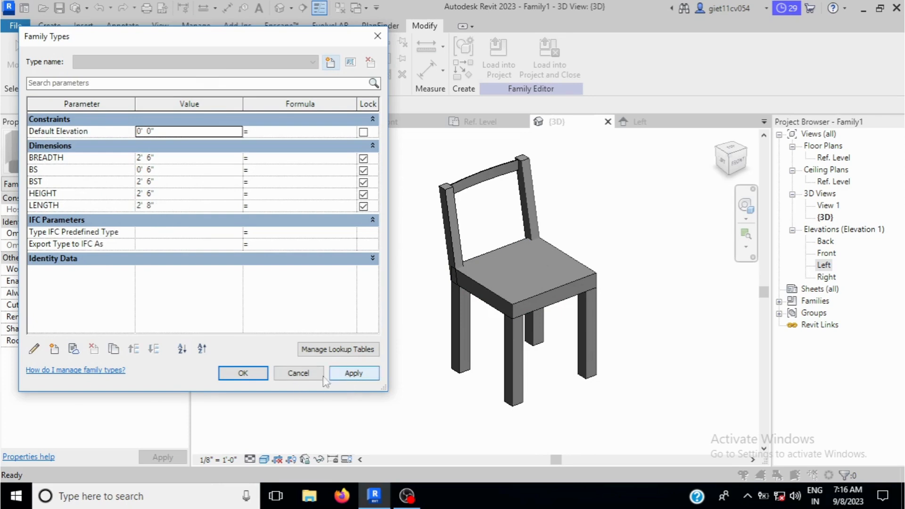
pyautogui.click(299, 374)
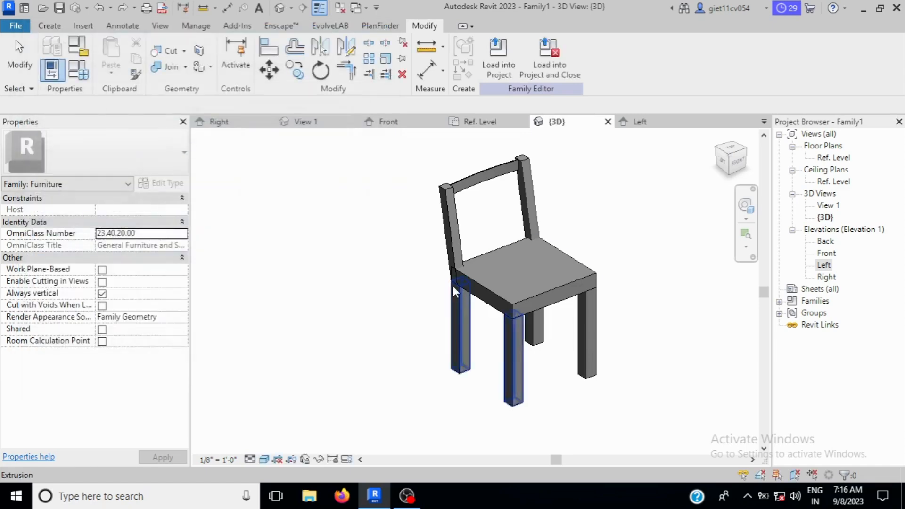
# Join both pairs of chair legs to the seat with Join Geometry in the 3D view
pyautogui.scroll(4, 456, 280)
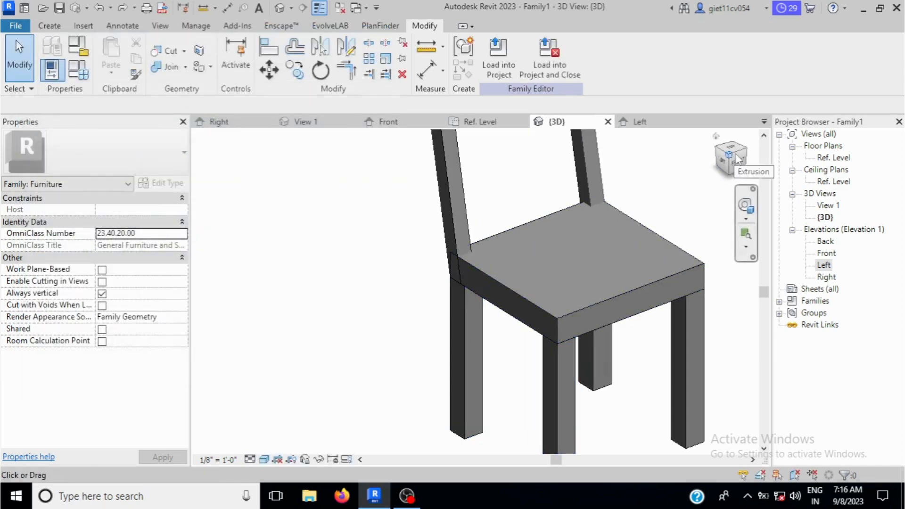
pyautogui.moveTo(733, 161); pyautogui.dragTo(737, 162)
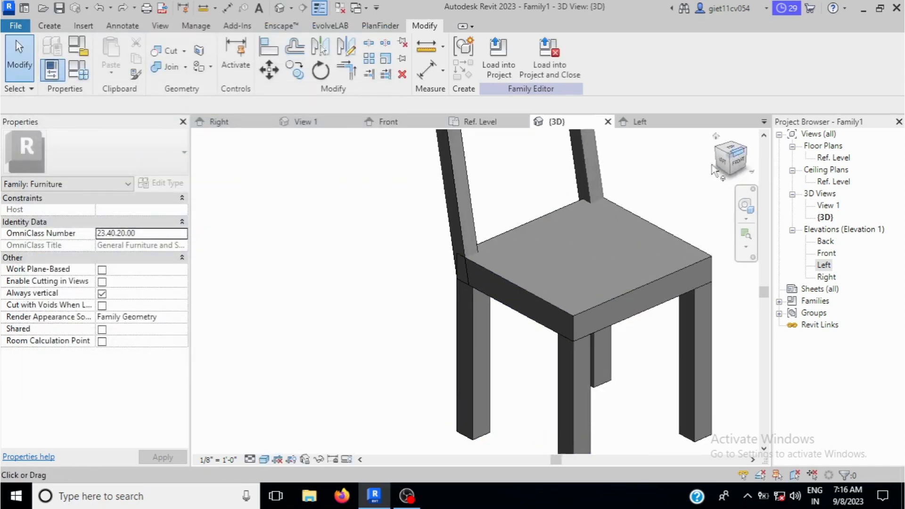
pyautogui.click(168, 67)
pyautogui.click(478, 307)
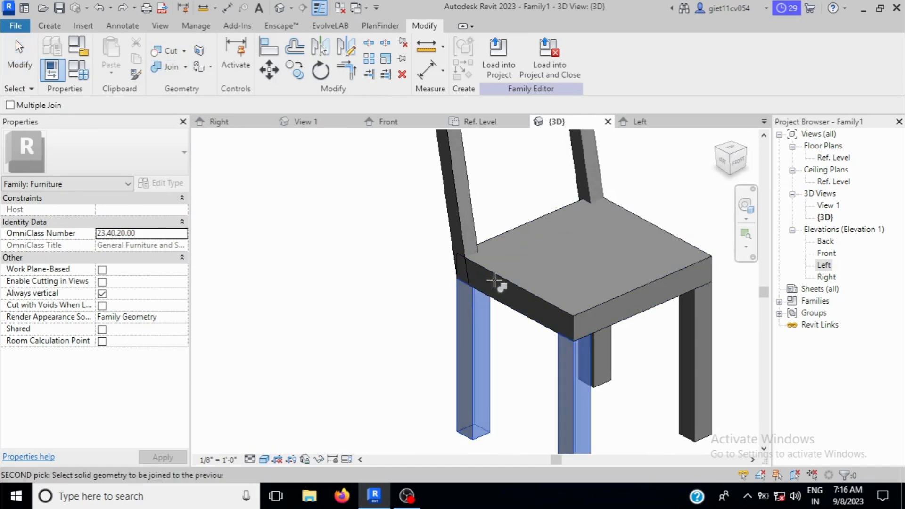
pyautogui.click(486, 281)
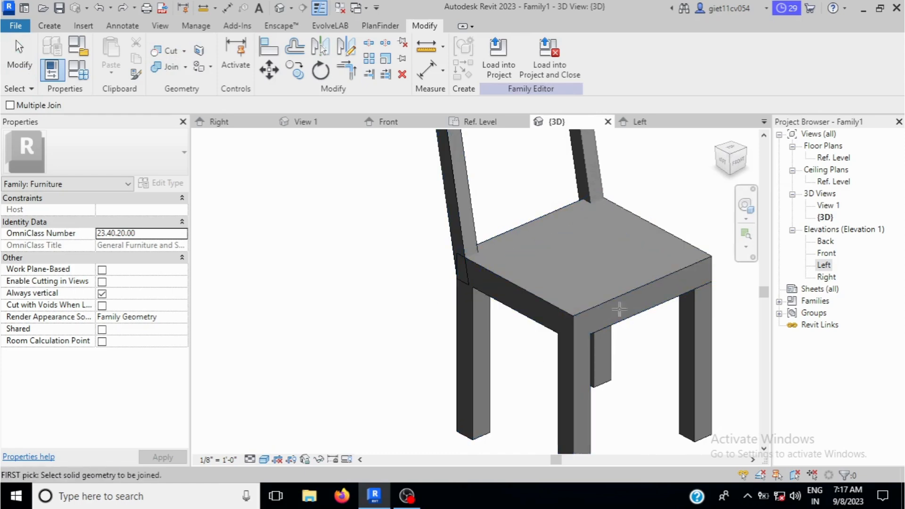
pyautogui.scroll(-1, 471, 326)
pyautogui.click(663, 325)
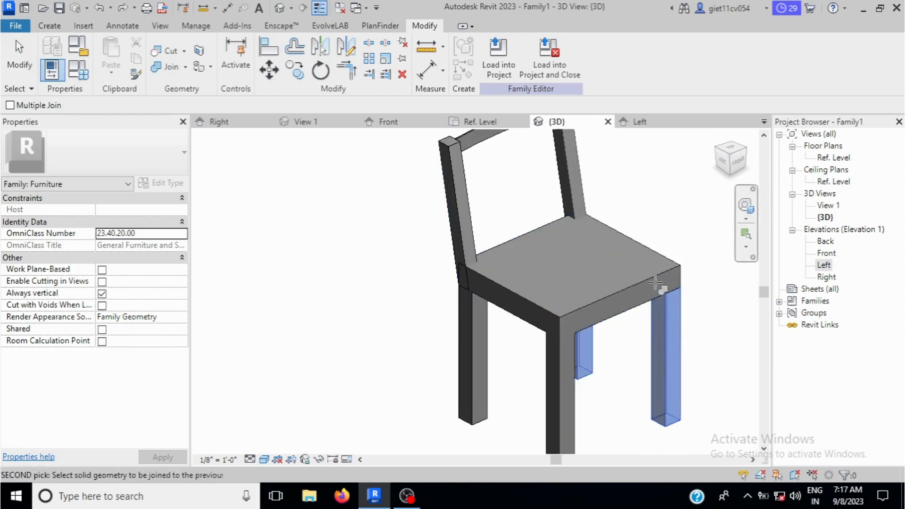
pyautogui.click(660, 288)
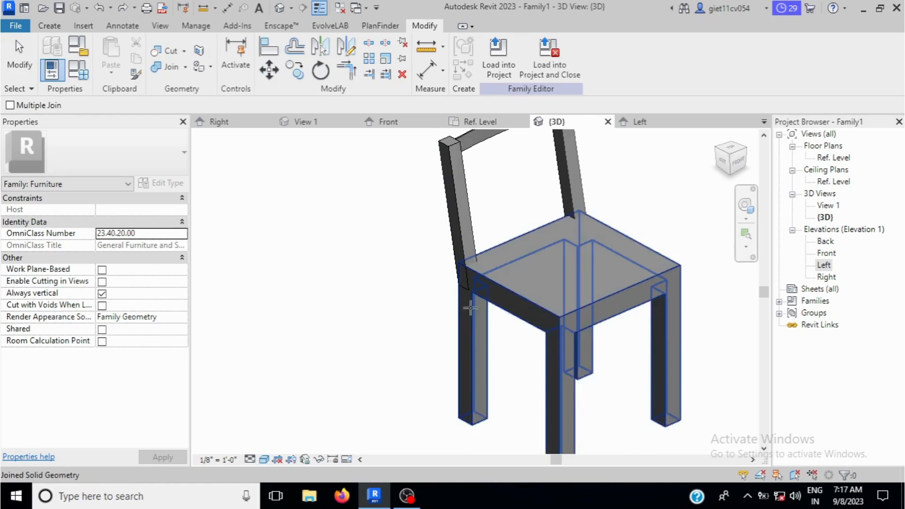
# Join the chair's right backrest post to the seat and leg geometry
pyautogui.scroll(-1, 469, 308)
pyautogui.moveTo(730, 166); pyautogui.dragTo(219, 160)
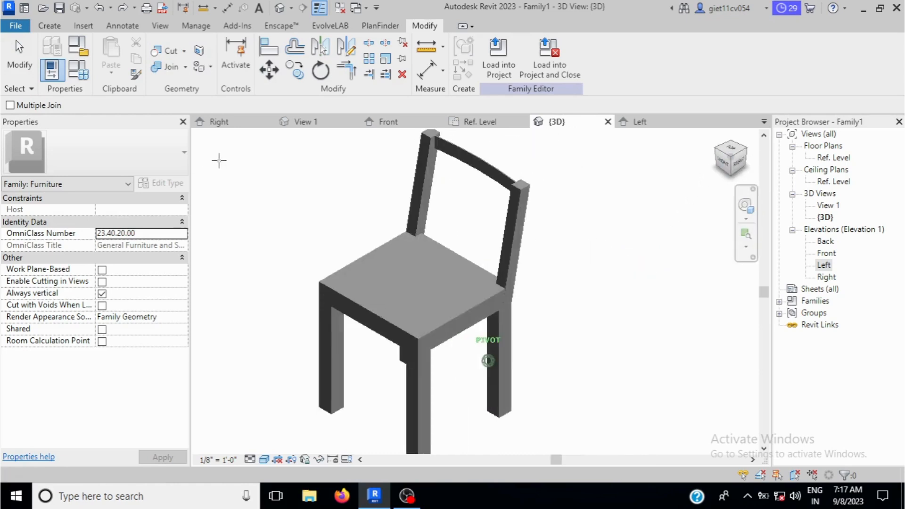
pyautogui.press('Escape')
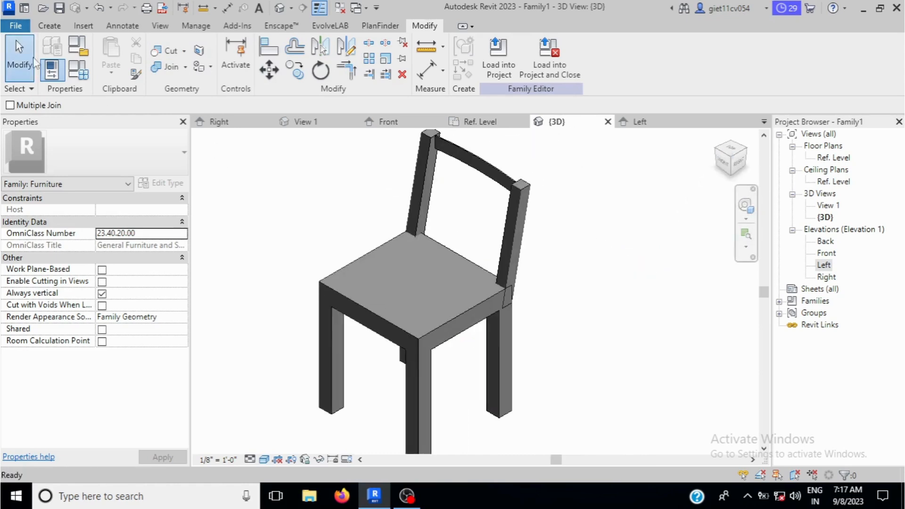
pyautogui.scroll(5, 528, 315)
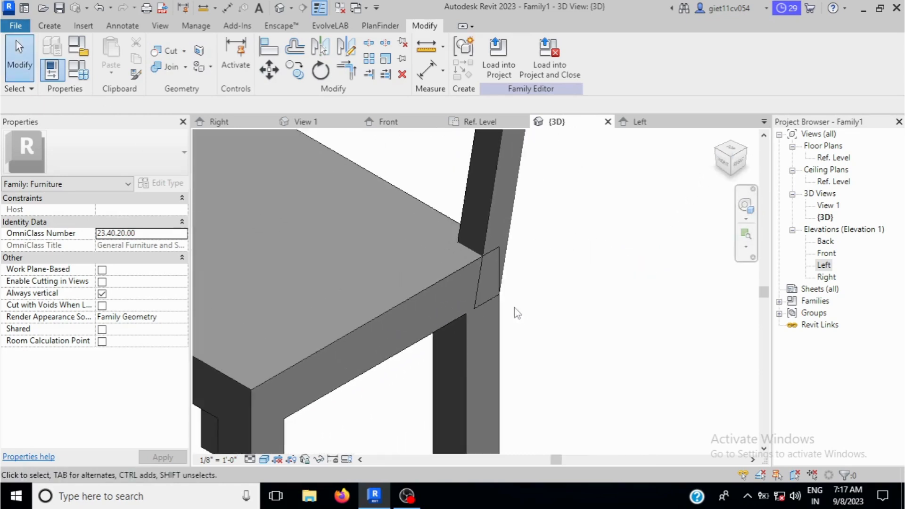
pyautogui.click(158, 67)
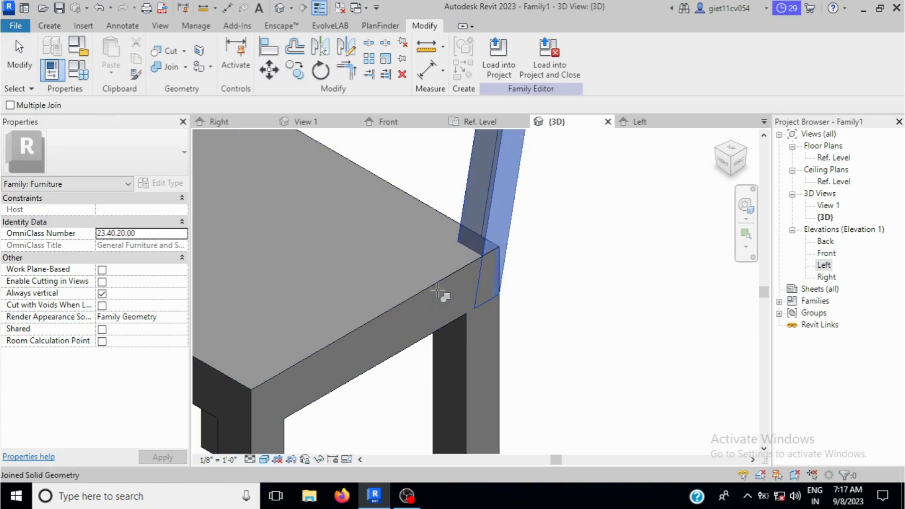
pyautogui.scroll(-3, 583, 278)
pyautogui.scroll(-1, 583, 278)
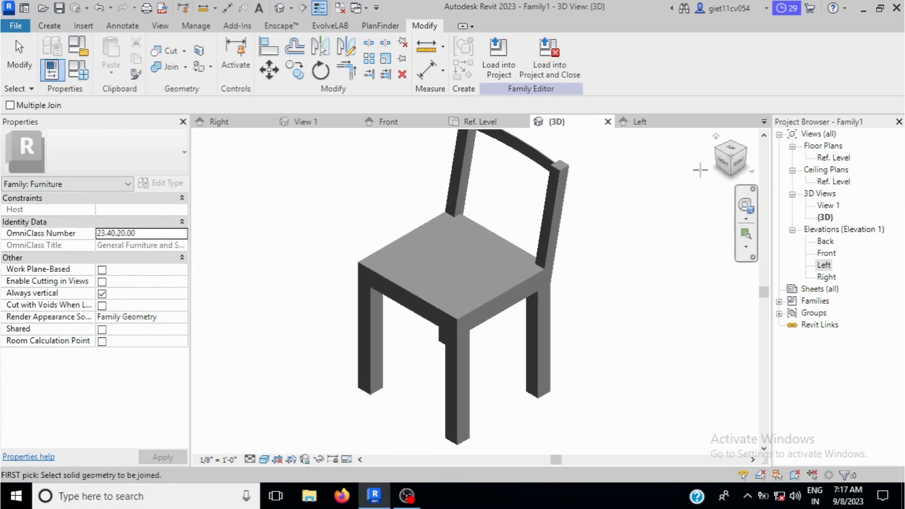
# Join the chair's left backrest post to the seat and leg geometry and inspect the joined chair
pyautogui.moveTo(725, 161)
pyautogui.mouseDown()
pyautogui.moveTo(261, 163)
pyautogui.moveTo(295, 150)
pyautogui.mouseUp()
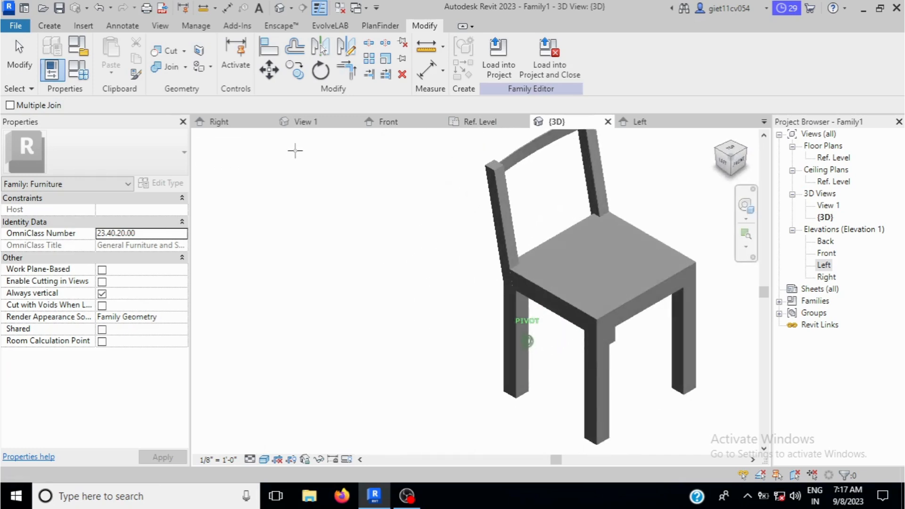
pyautogui.scroll(4, 491, 263)
pyautogui.click(521, 255)
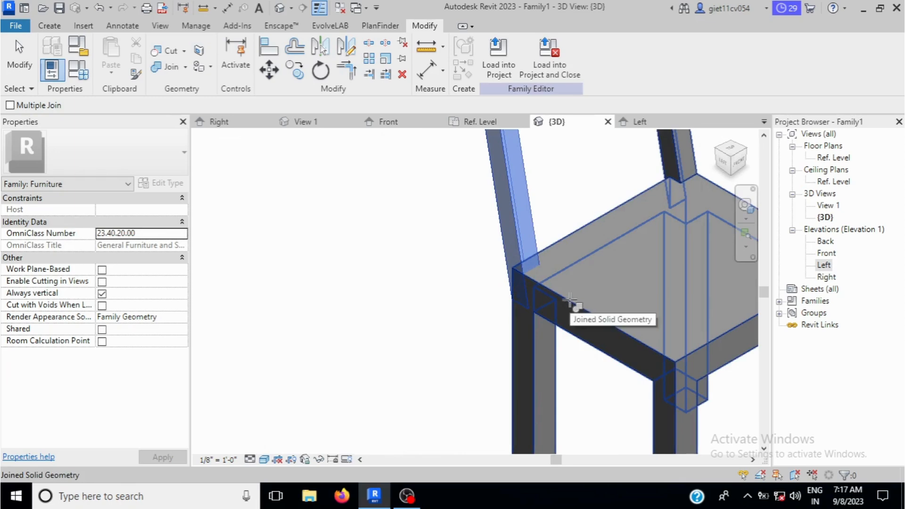
pyautogui.click(571, 302)
pyautogui.scroll(-3, 384, 272)
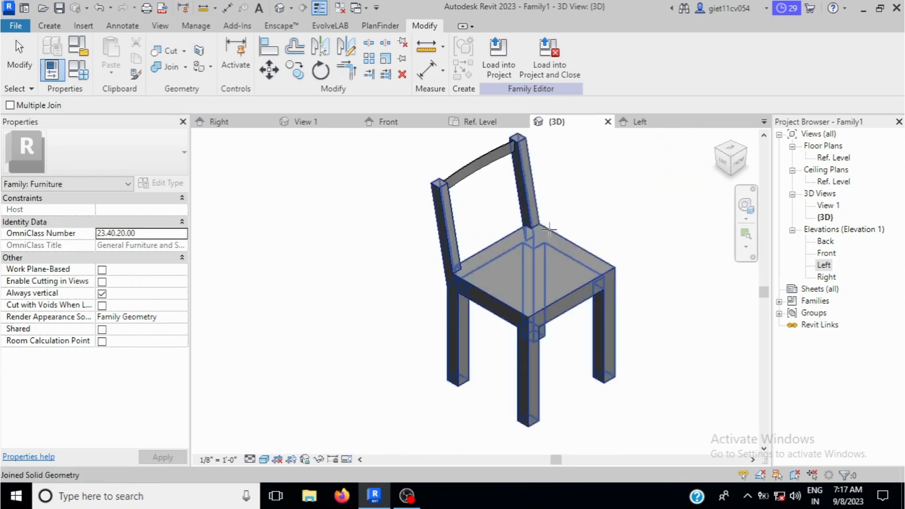
pyautogui.scroll(-1, 439, 257)
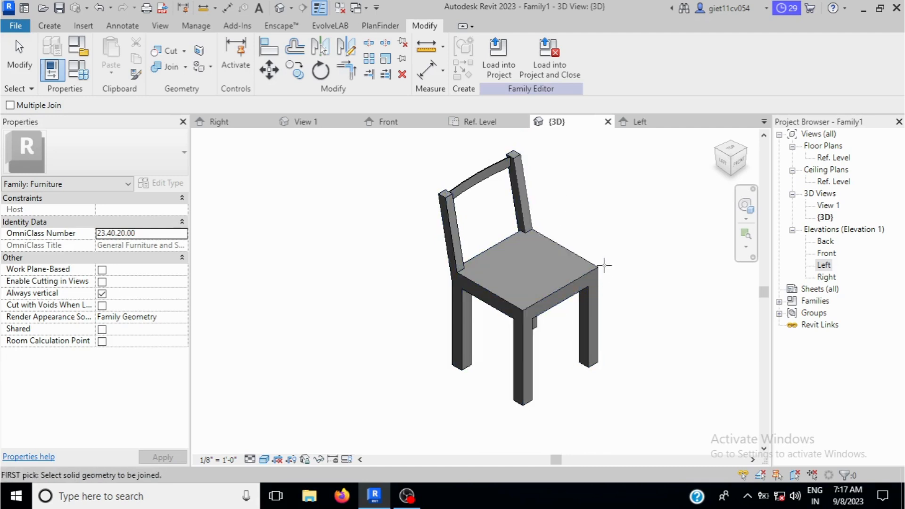
pyautogui.scroll(1, 605, 265)
pyautogui.scroll(-1, 511, 274)
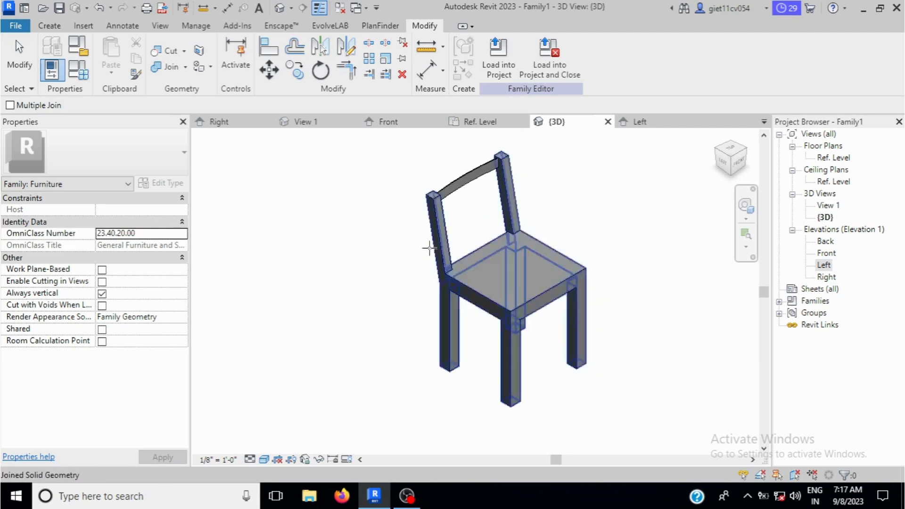
# Associate the chair seat's material with a new type parameter named CHAIR, grouped under Materials and Finishes
pyautogui.click(19, 59)
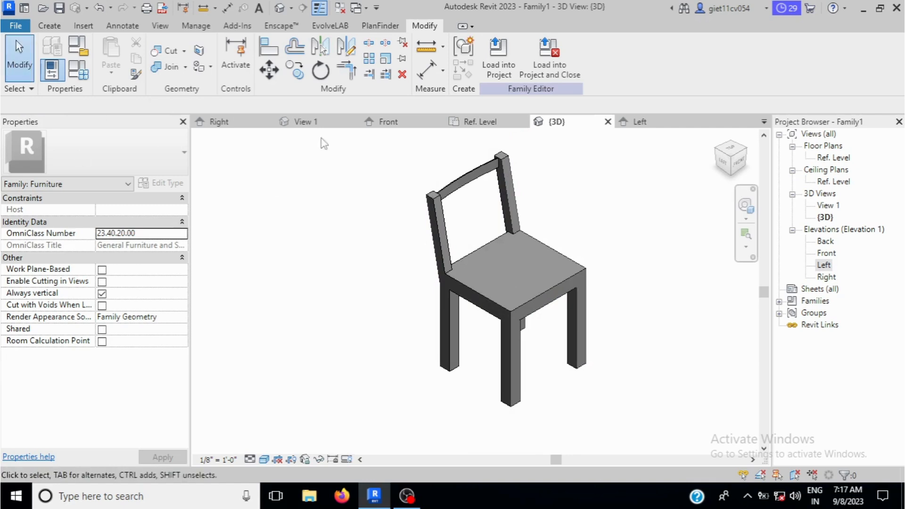
pyautogui.click(512, 309)
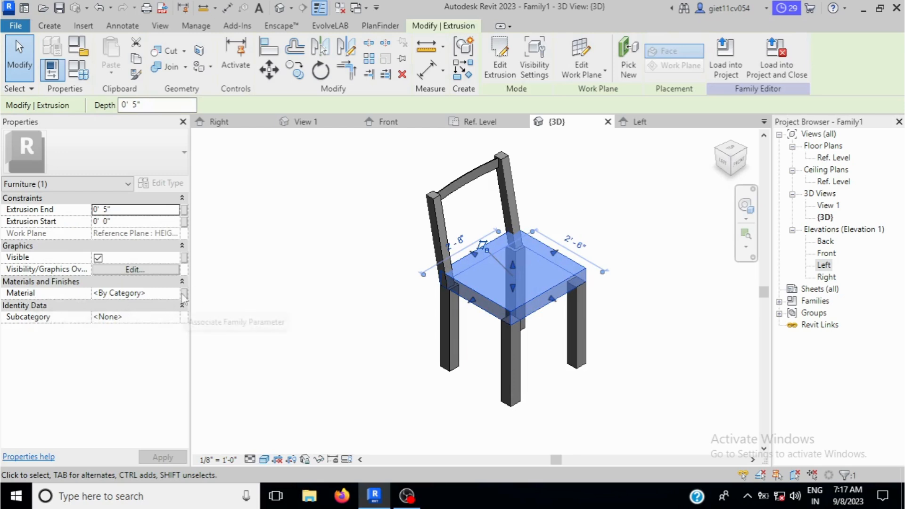
pyautogui.click(185, 294)
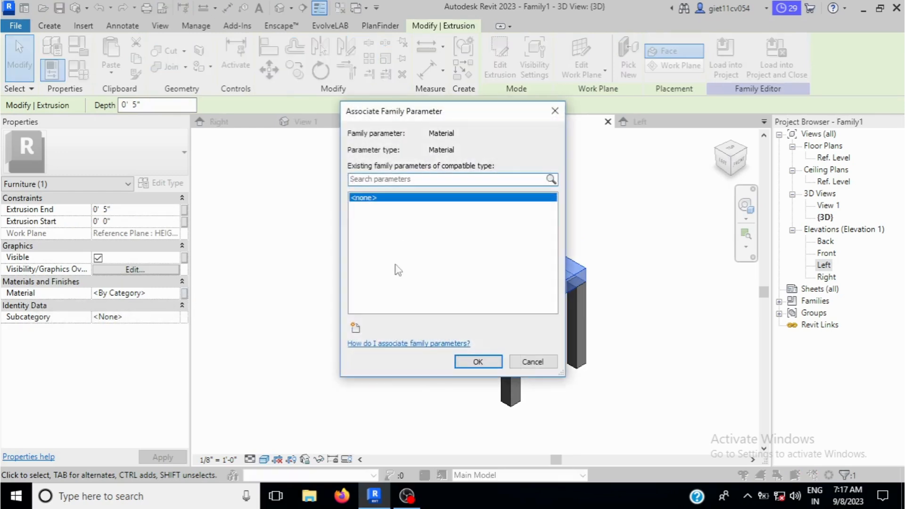
pyautogui.click(355, 328)
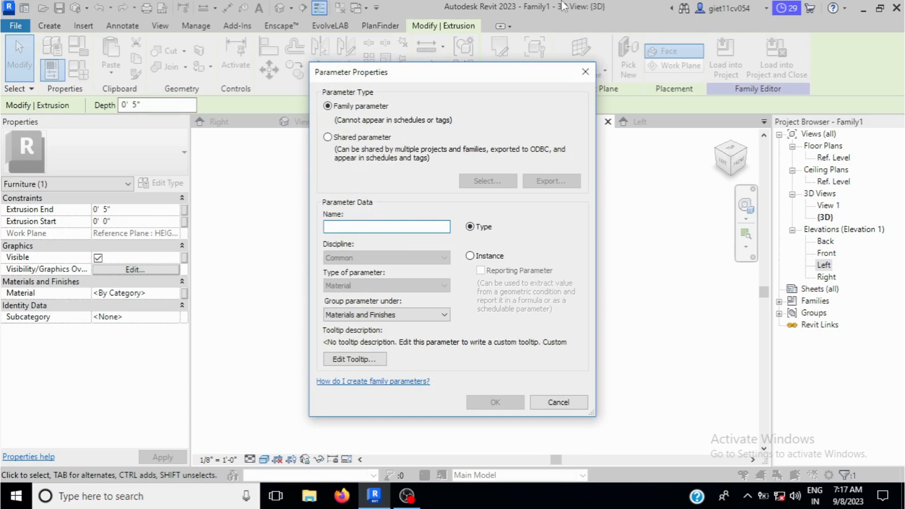
pyautogui.write('CHAIR')
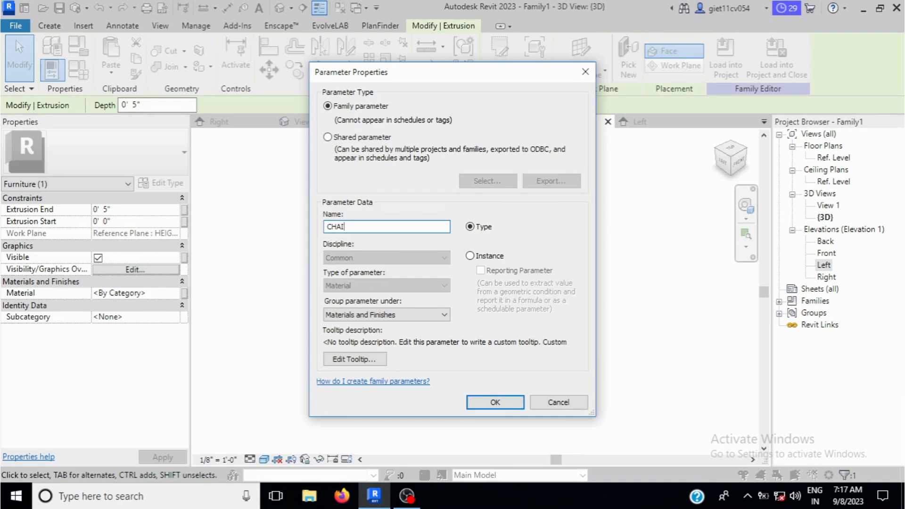
pyautogui.click(493, 402)
pyautogui.click(468, 367)
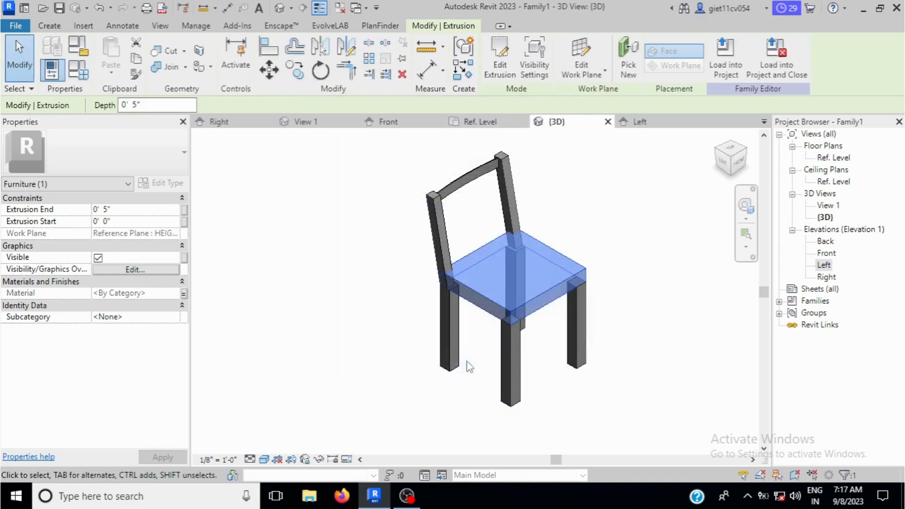
pyautogui.click(321, 329)
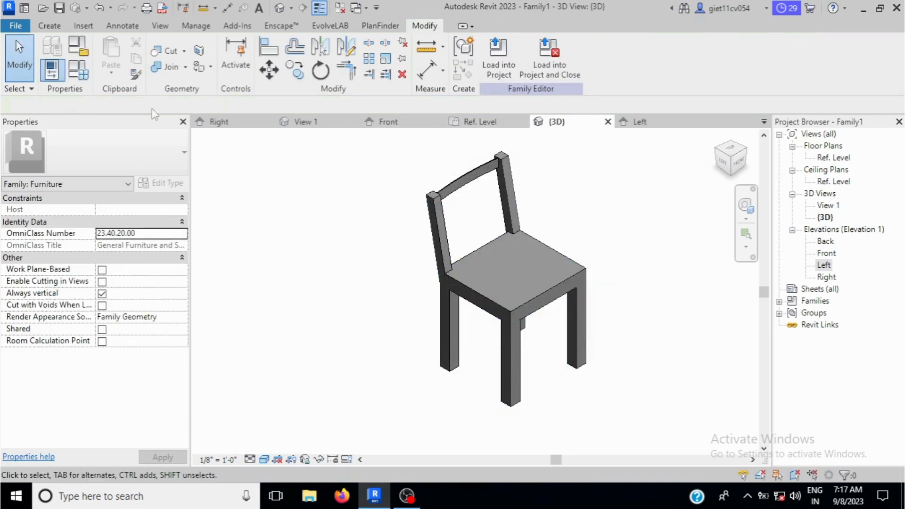
# Create a new material named CHAIR while editing the CHAIR parameter's value in Family Types
pyautogui.click(81, 76)
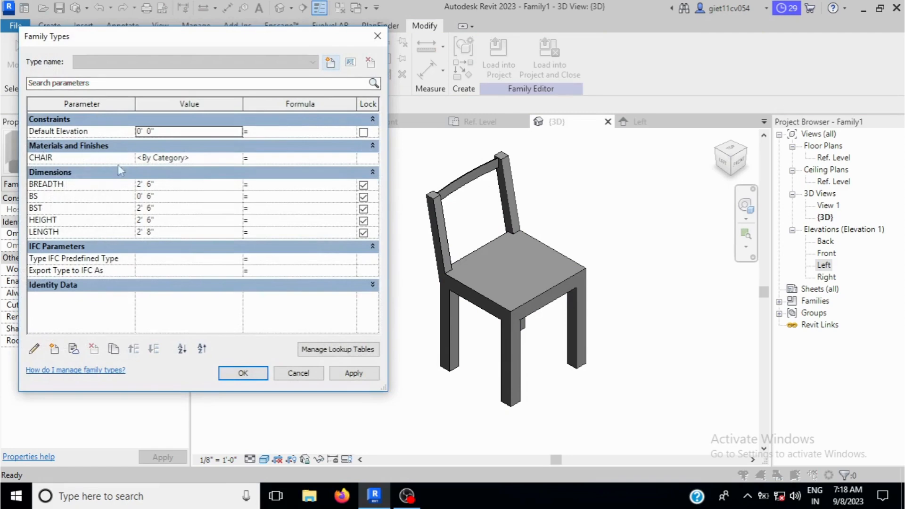
pyautogui.click(236, 158)
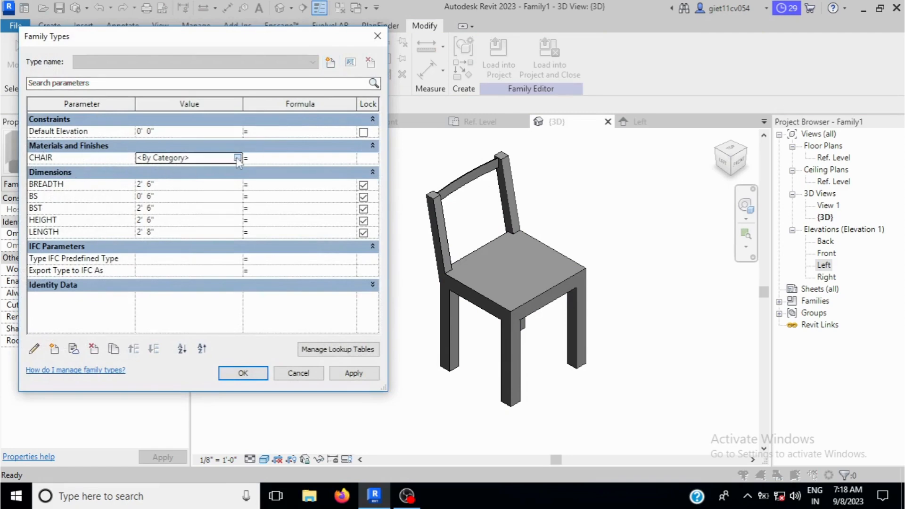
pyautogui.click(237, 158)
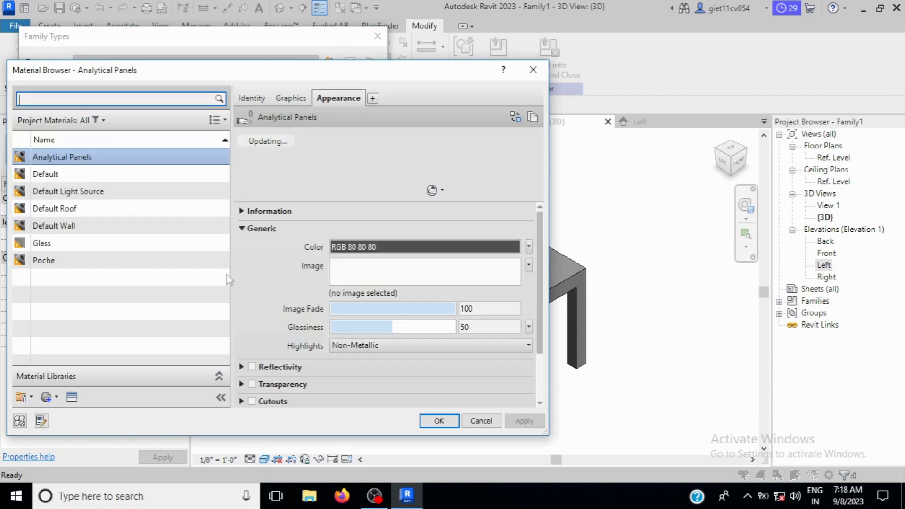
pyautogui.click(45, 398)
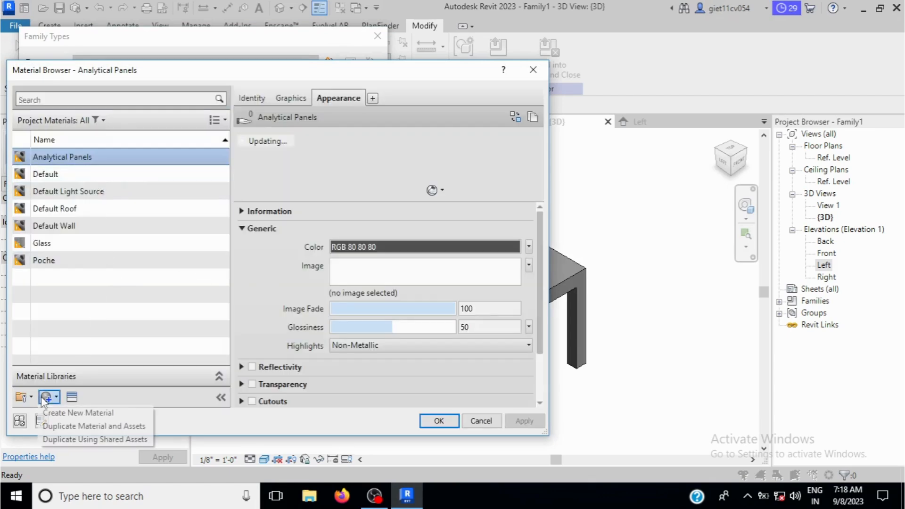
pyautogui.click(61, 414)
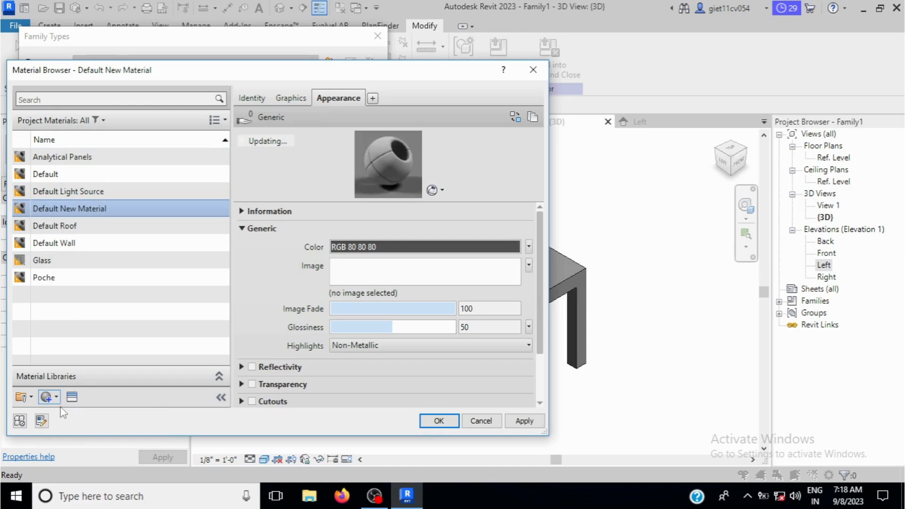
pyautogui.rightClick(111, 210)
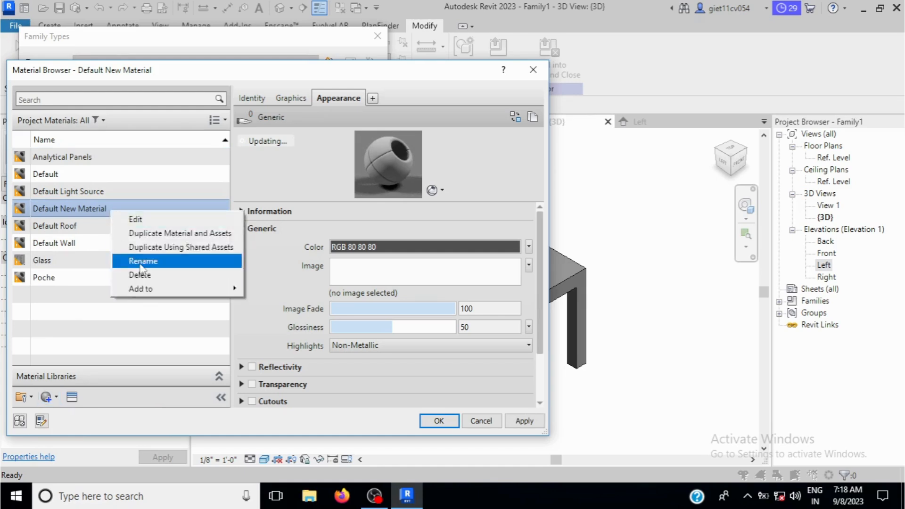
pyautogui.click(142, 263)
pyautogui.write('CHAIR')
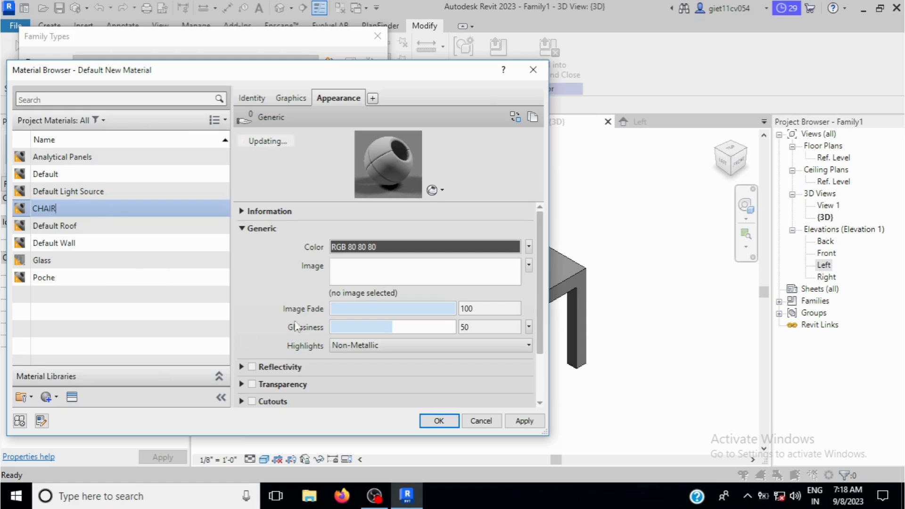
# Replace the CHAIR material's appearance with the Bamboo Dark - Semigloss asset from the Appearance Library's Wood category
pyautogui.click(71, 398)
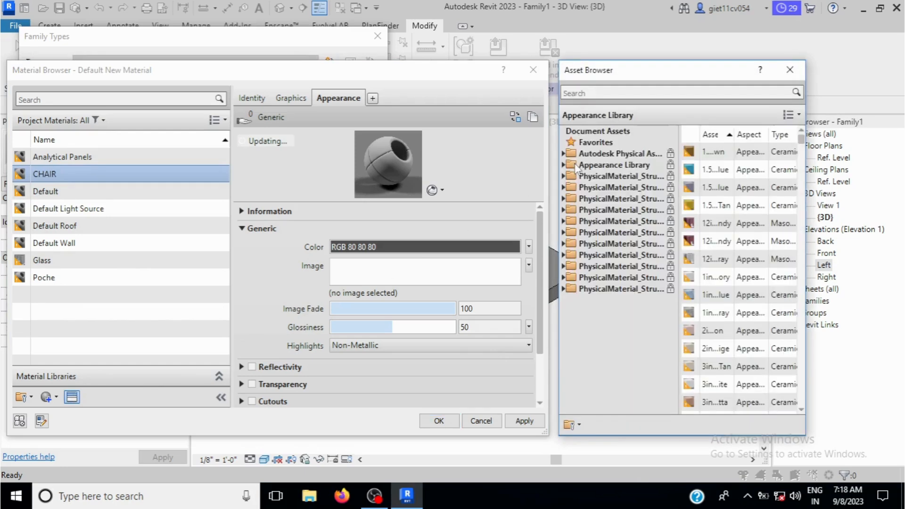
pyautogui.doubleClick(594, 153)
pyautogui.scroll(-4, 596, 378)
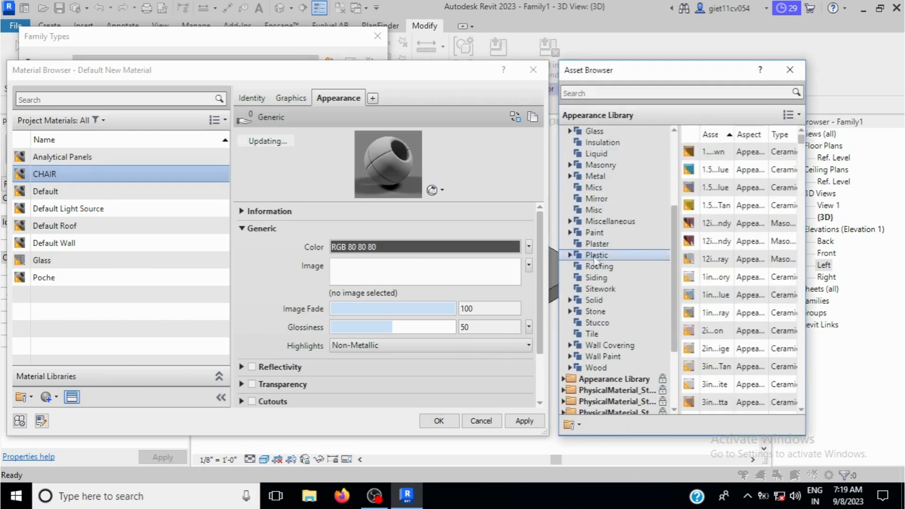
pyautogui.click(570, 369)
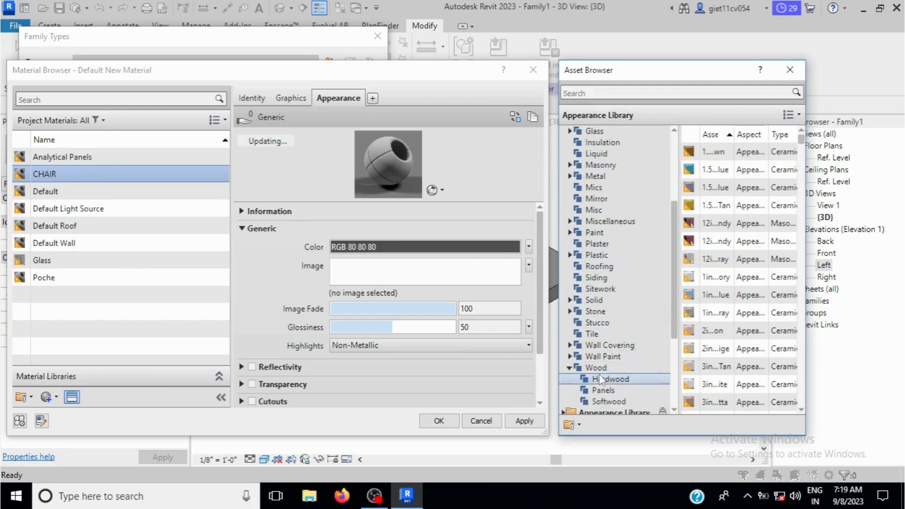
pyautogui.scroll(-2, 608, 382)
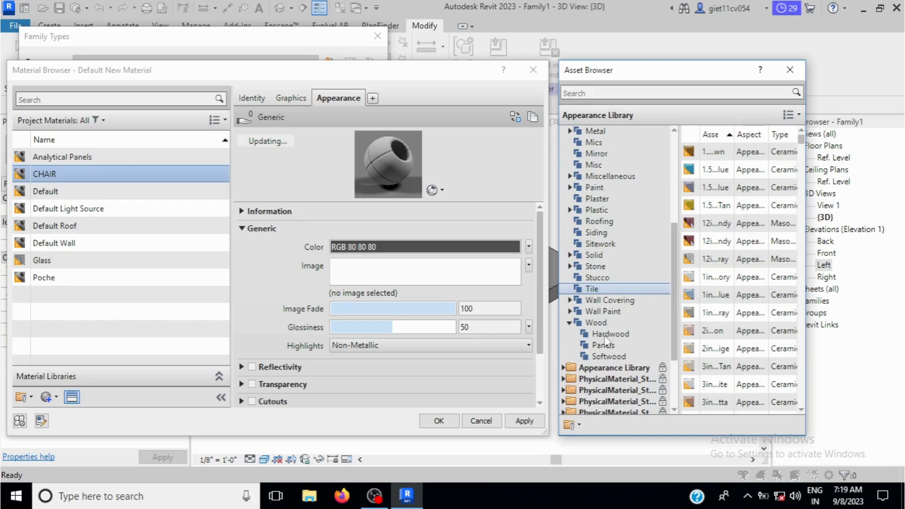
pyautogui.click(564, 368)
pyautogui.scroll(-10, 567, 376)
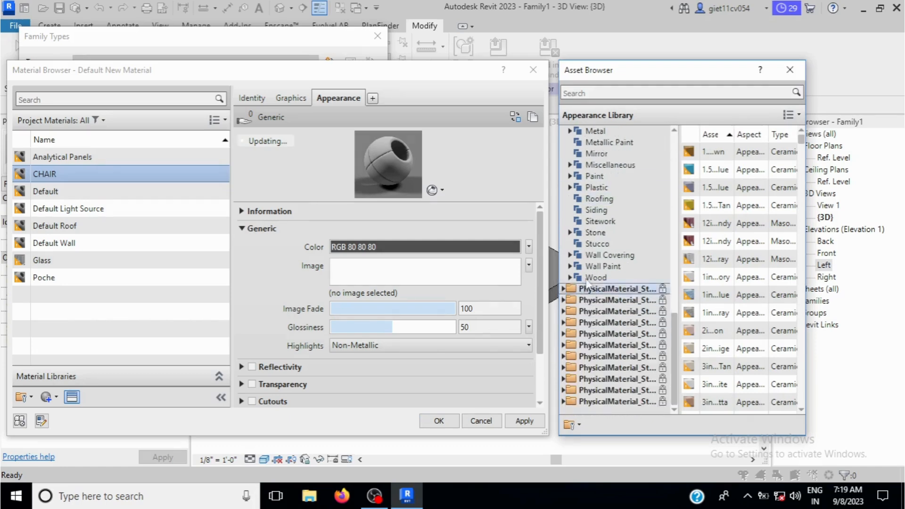
pyautogui.click(581, 278)
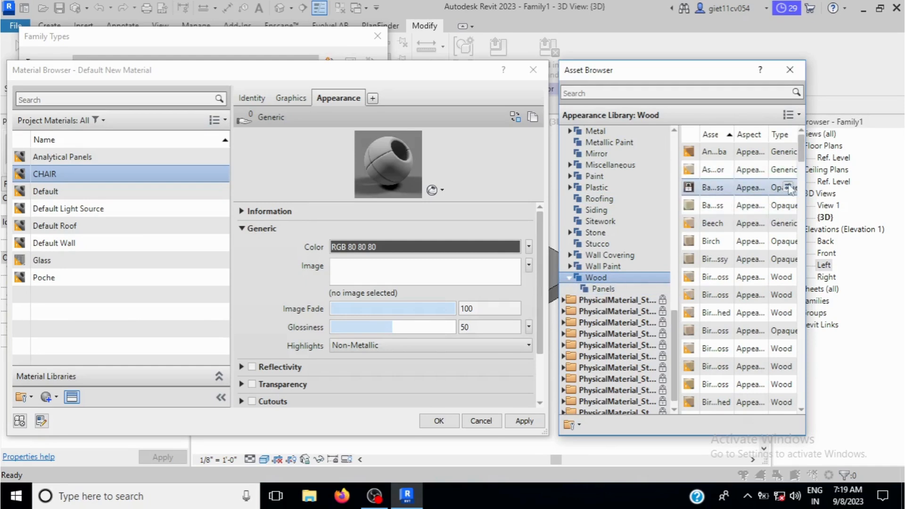
pyautogui.click(789, 188)
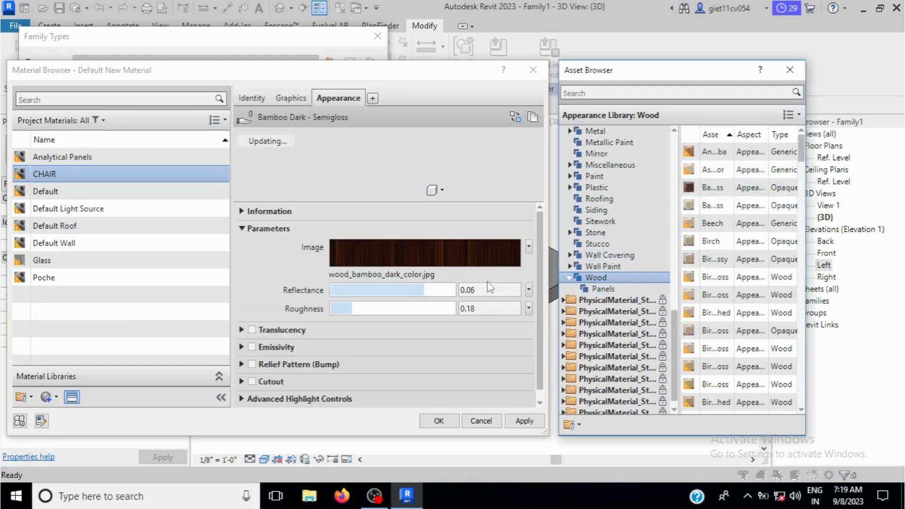
# Assign the CHAIR material to the CHAIR parameter and apply the family type change
pyautogui.click(521, 420)
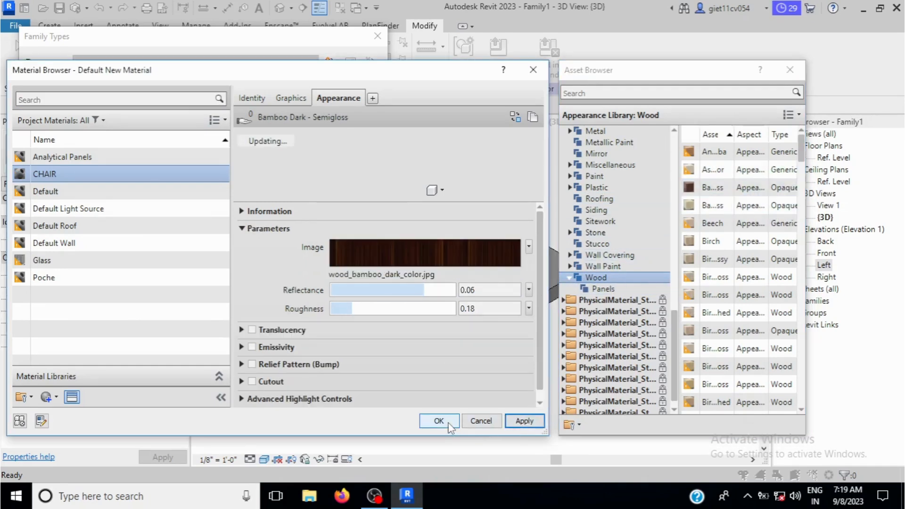
pyautogui.click(439, 422)
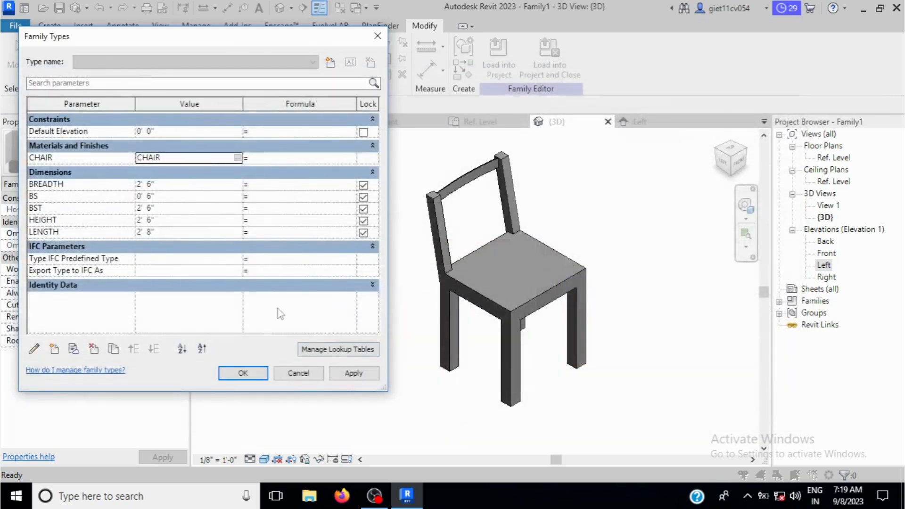
pyautogui.click(346, 374)
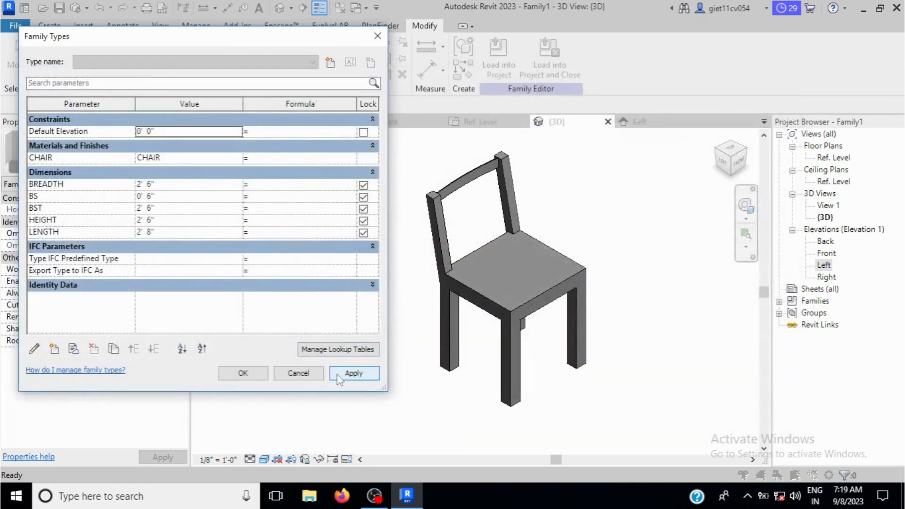
pyautogui.click(254, 375)
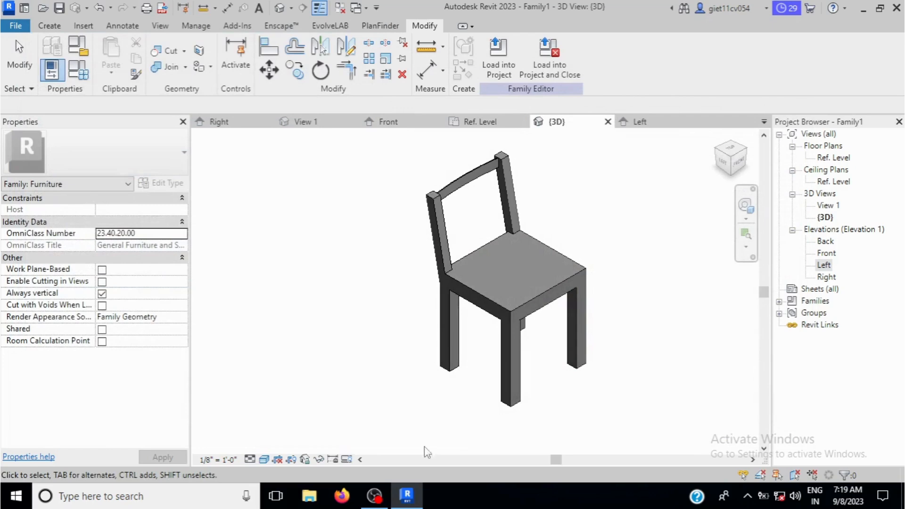
# Set the 3D view's visual style to Realistic and inspect the wood finish on the chair
pyautogui.click(264, 459)
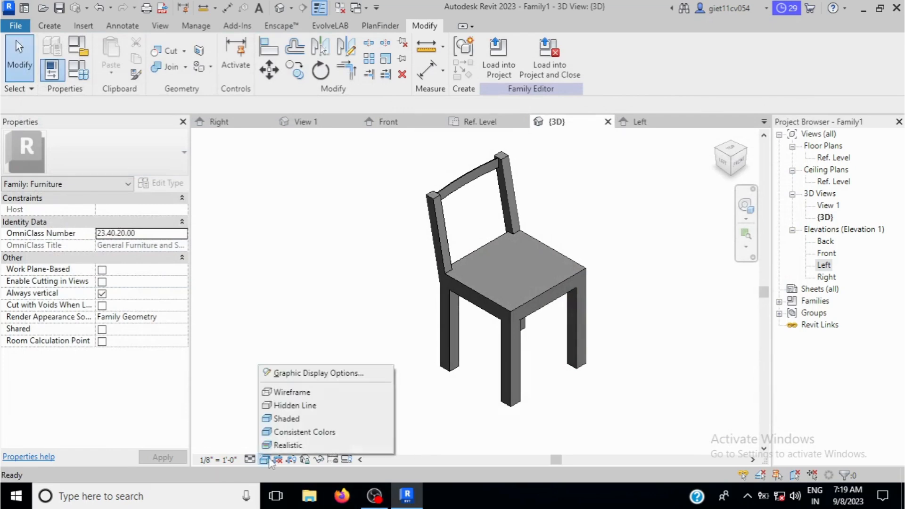
pyautogui.click(283, 442)
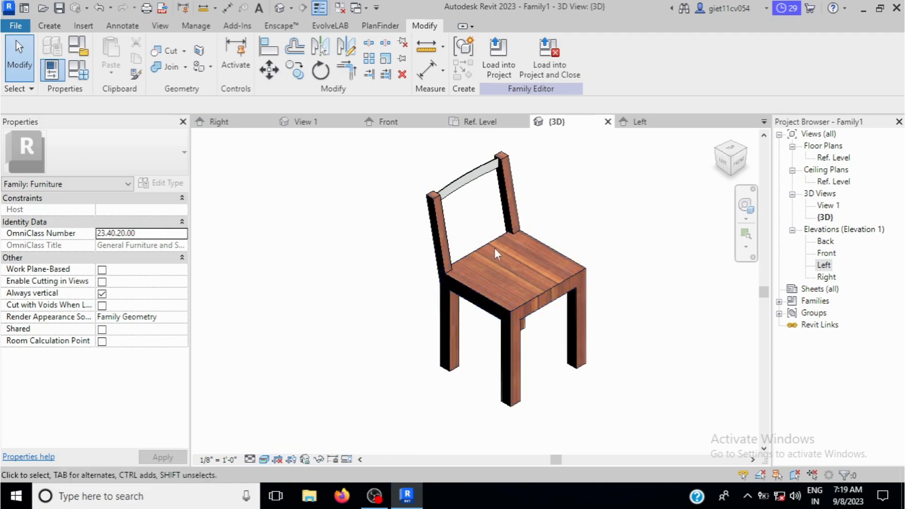
pyautogui.scroll(2, 493, 249)
pyautogui.scroll(-2, 511, 341)
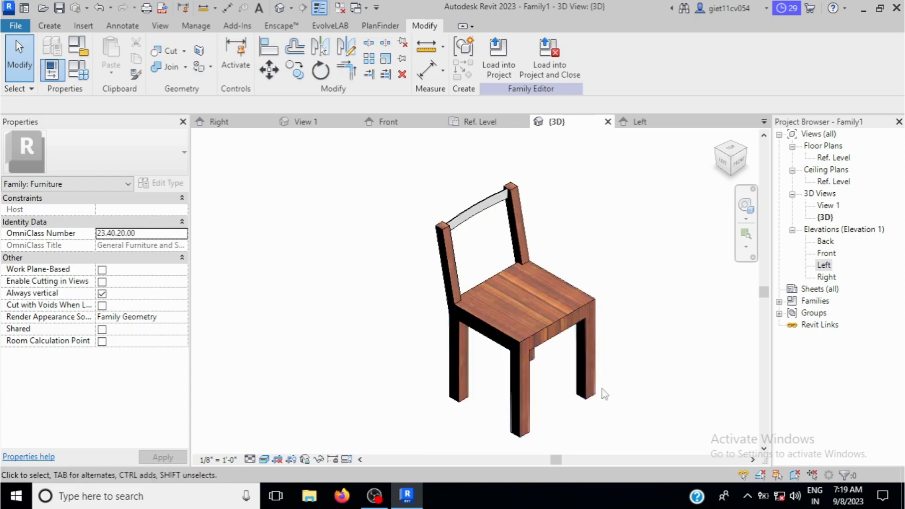
pyautogui.scroll(3, 477, 319)
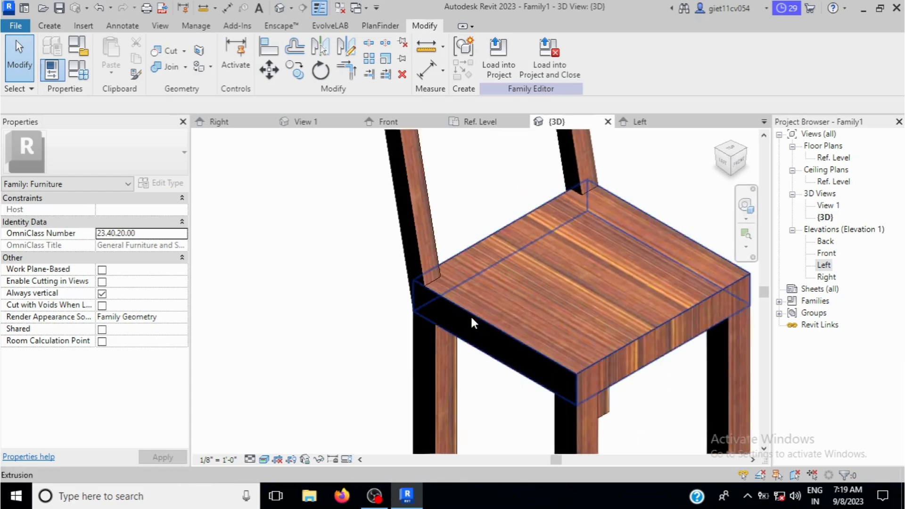
pyautogui.scroll(-3, 488, 324)
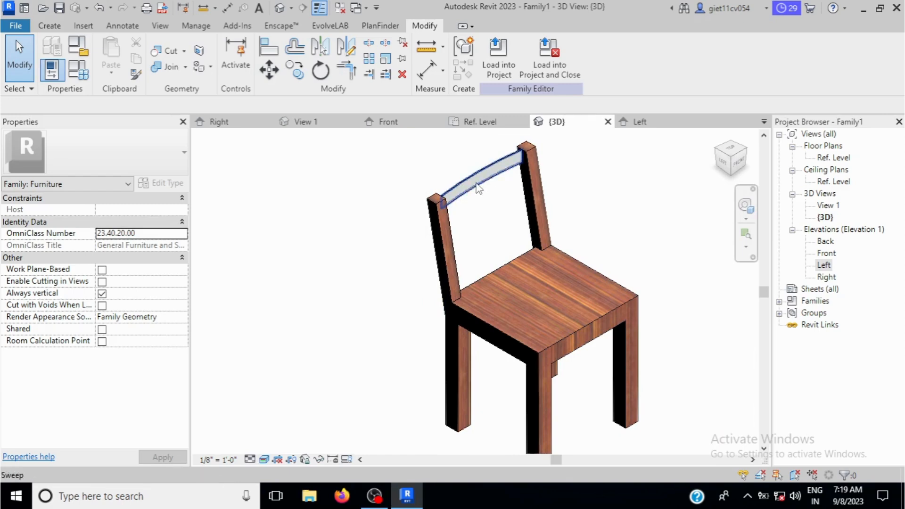
# Associate the curved backrest sweep's material with a new family type parameter named BS CHAIR under Materials and Finishes
pyautogui.click(478, 189)
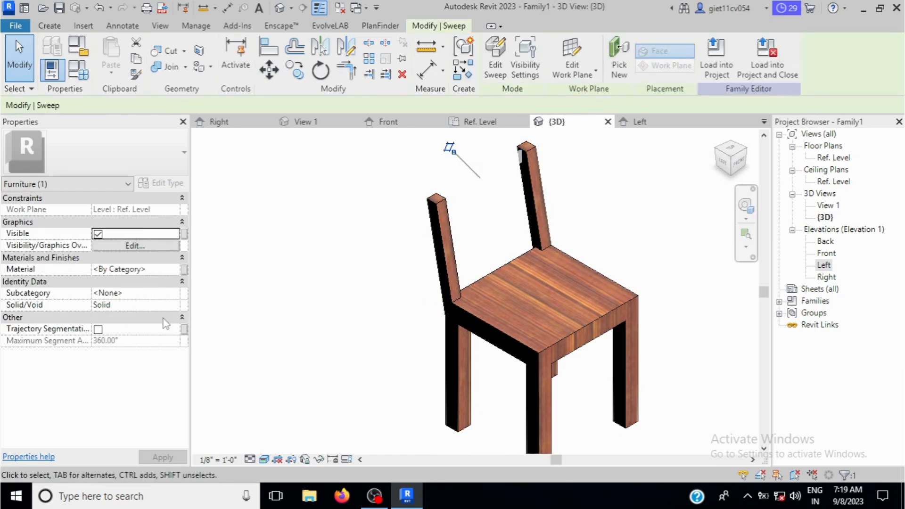
pyautogui.click(184, 271)
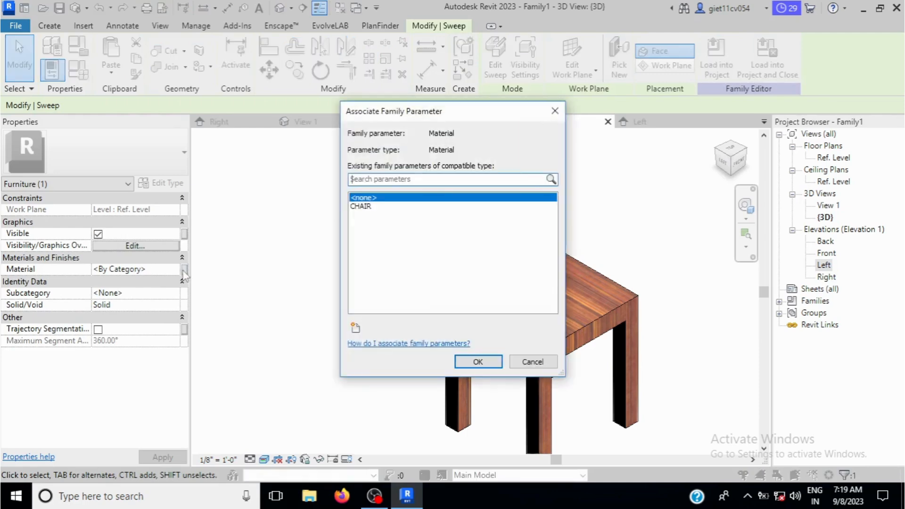
pyautogui.click(356, 327)
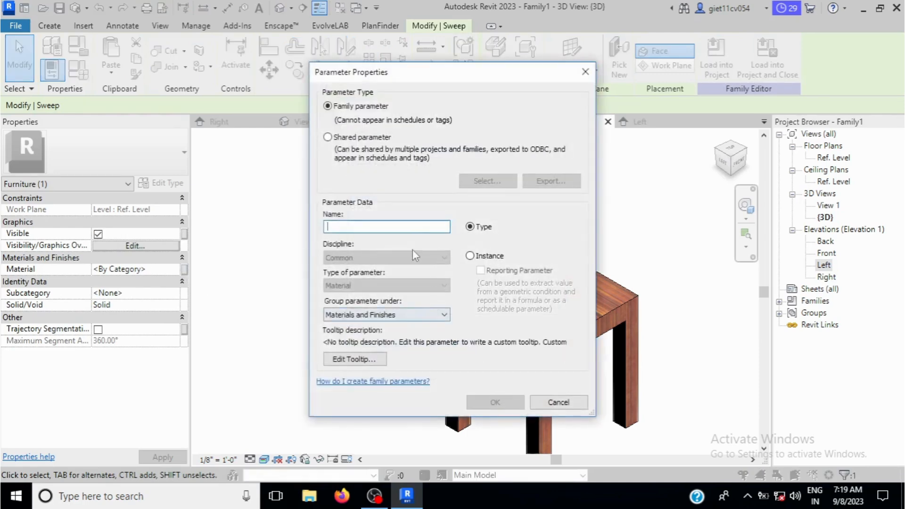
pyautogui.write('BS')
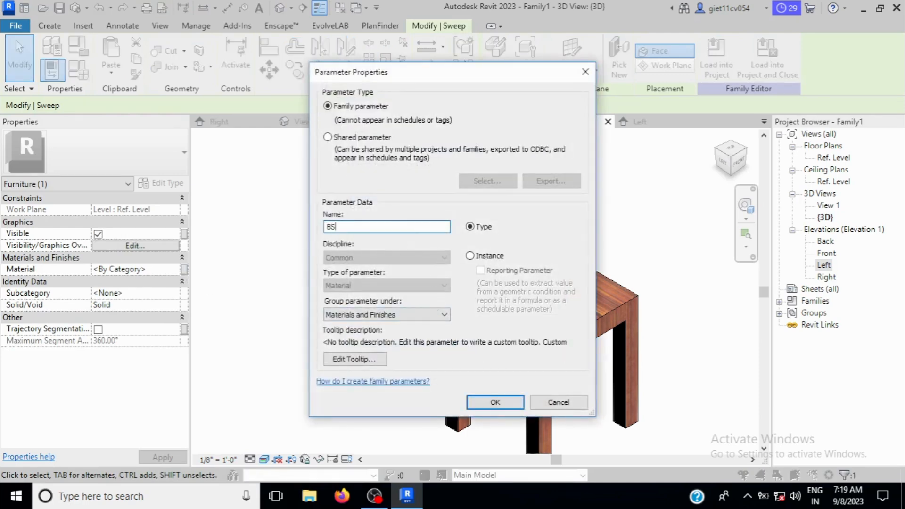
pyautogui.click(495, 401)
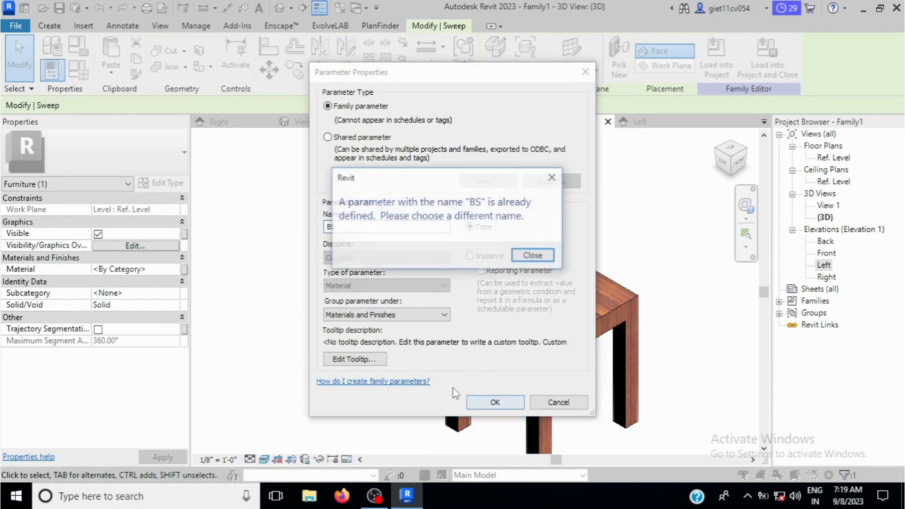
pyautogui.click(553, 178)
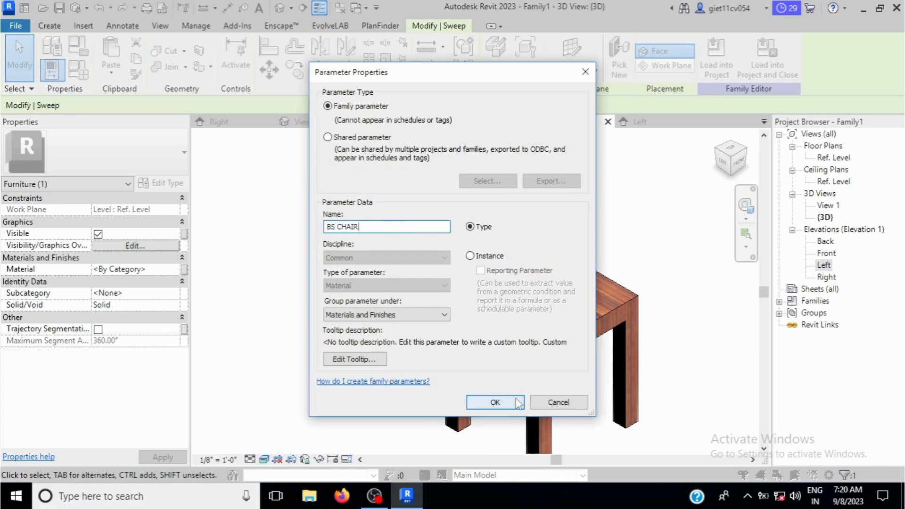
pyautogui.click(495, 402)
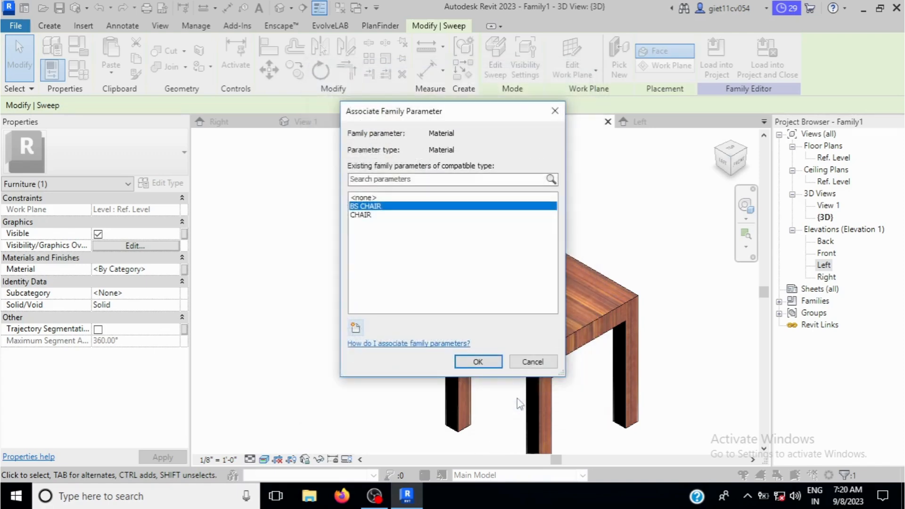
pyautogui.click(478, 362)
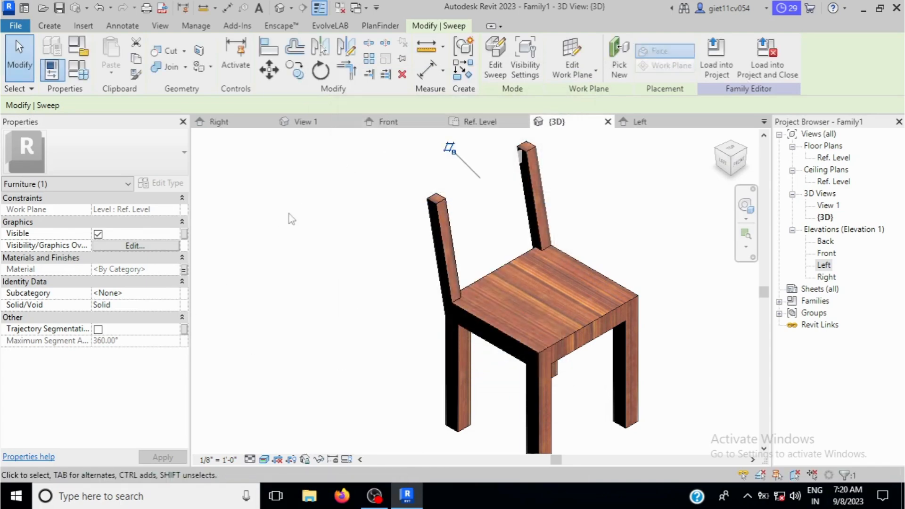
pyautogui.click(289, 219)
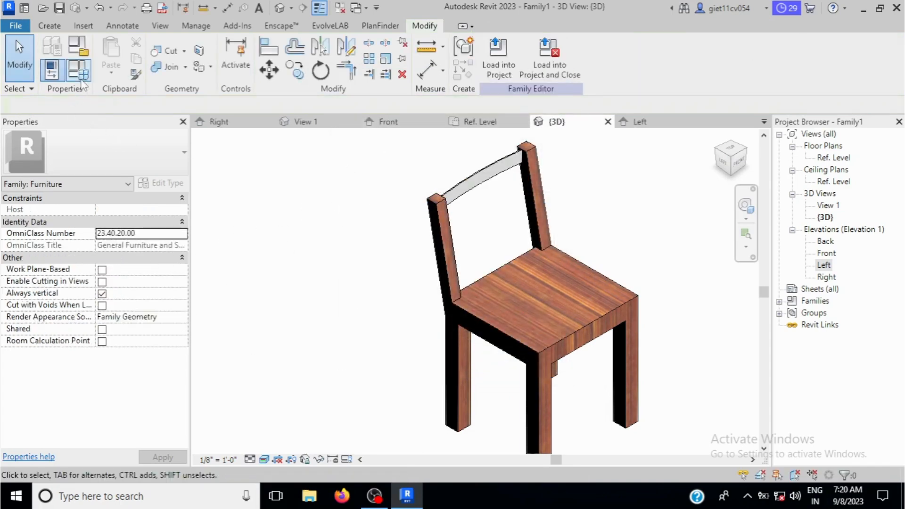
# Assign the CHAIR material to the BS CHAIR parameter in Family Types and apply the change
pyautogui.click(52, 70)
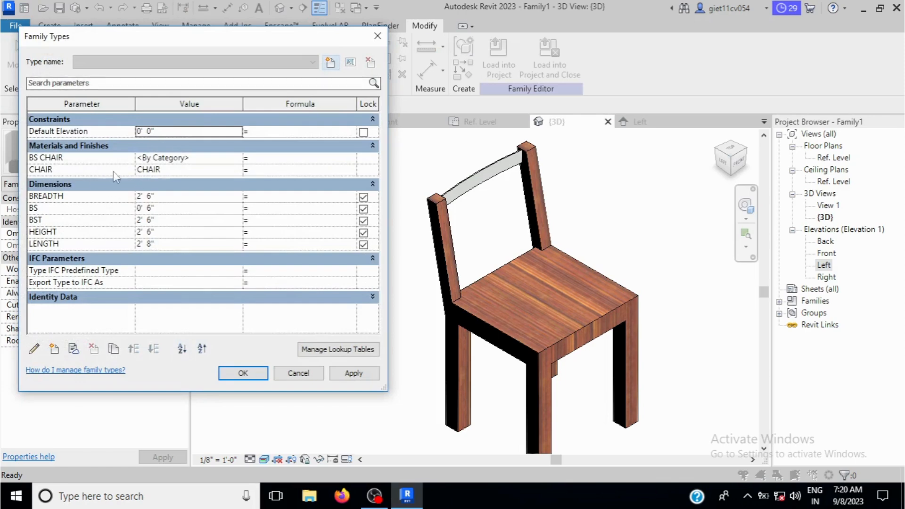
pyautogui.click(222, 158)
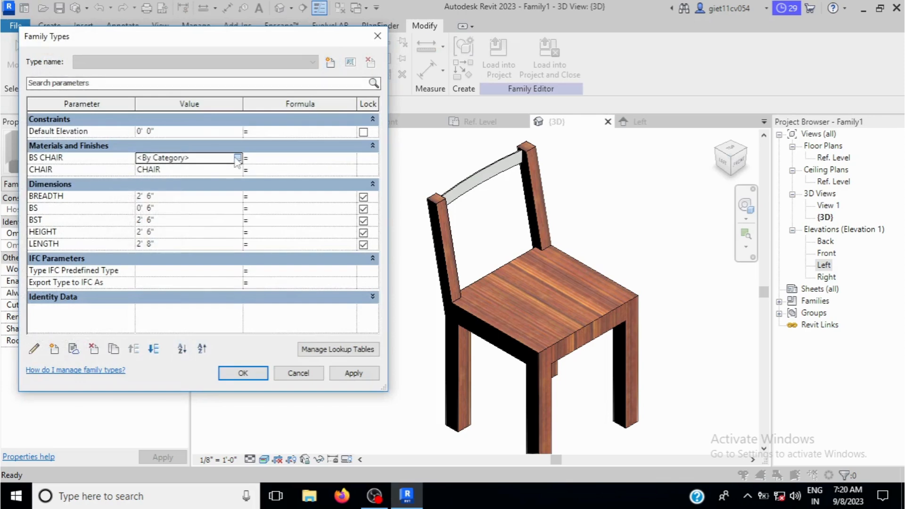
pyautogui.click(230, 159)
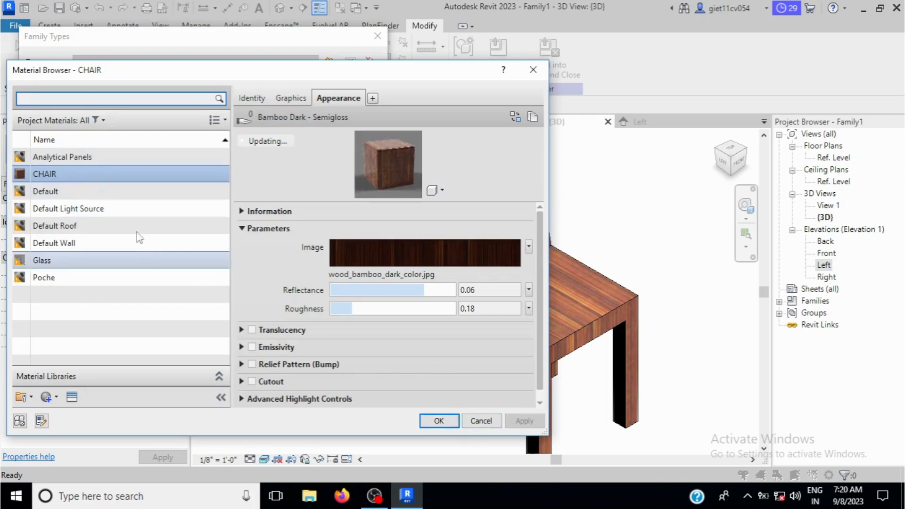
pyautogui.click(119, 196)
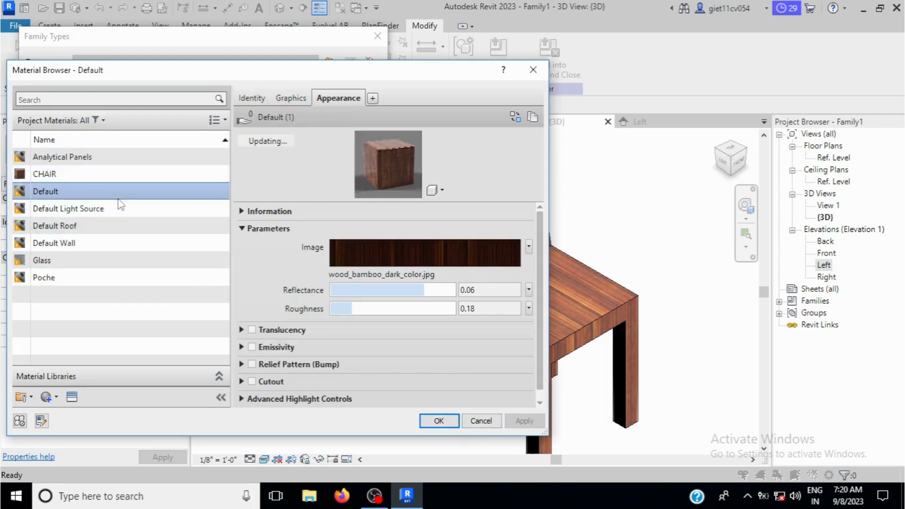
pyautogui.click(97, 178)
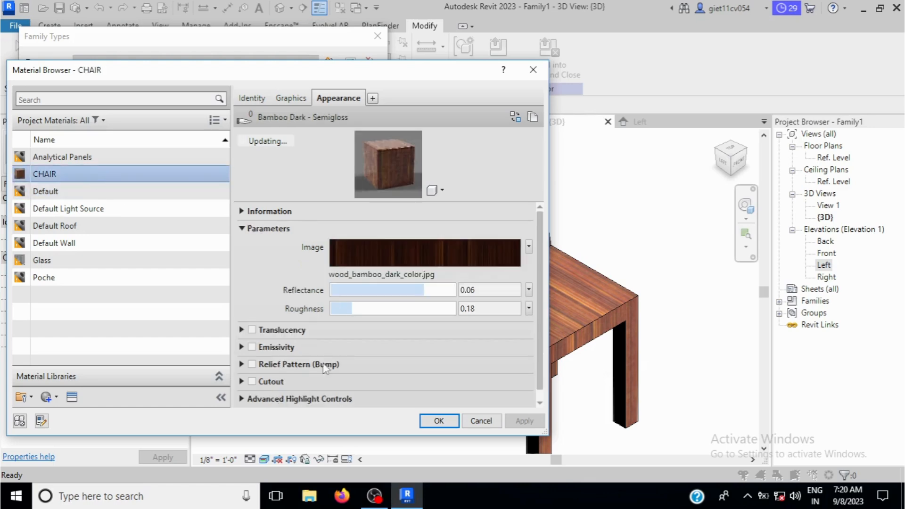
pyautogui.click(438, 421)
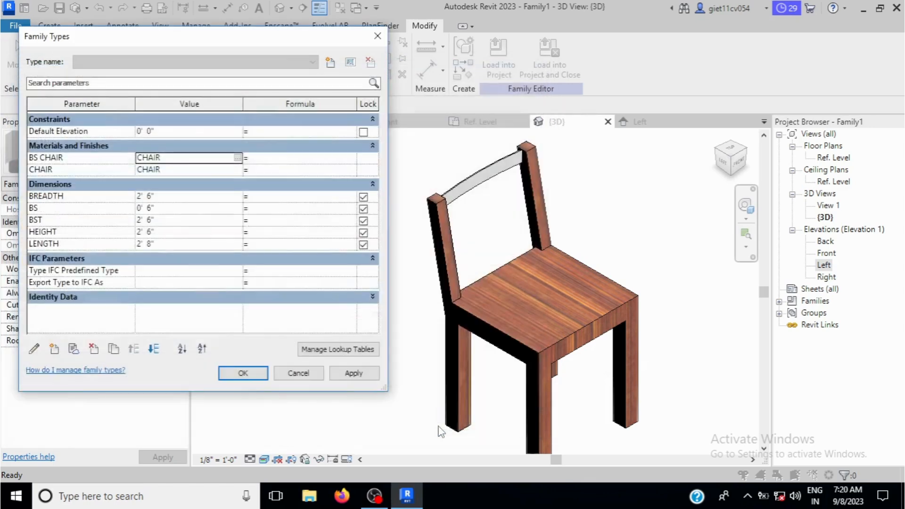
pyautogui.click(355, 375)
pyautogui.click(242, 373)
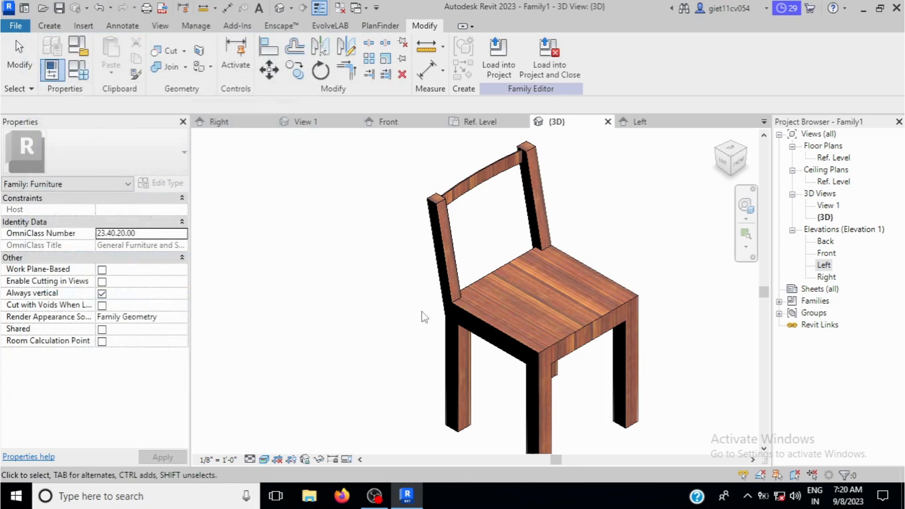
# Inspect the wood finish of the whole chair, including the backrest, from different angles in the 3D view
pyautogui.scroll(-2, 440, 314)
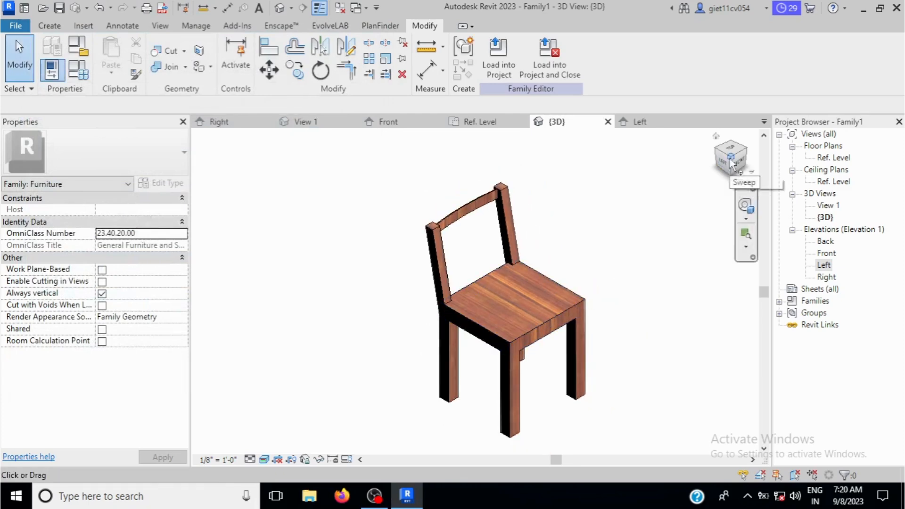
pyautogui.moveTo(730, 171); pyautogui.dragTo(733, 172)
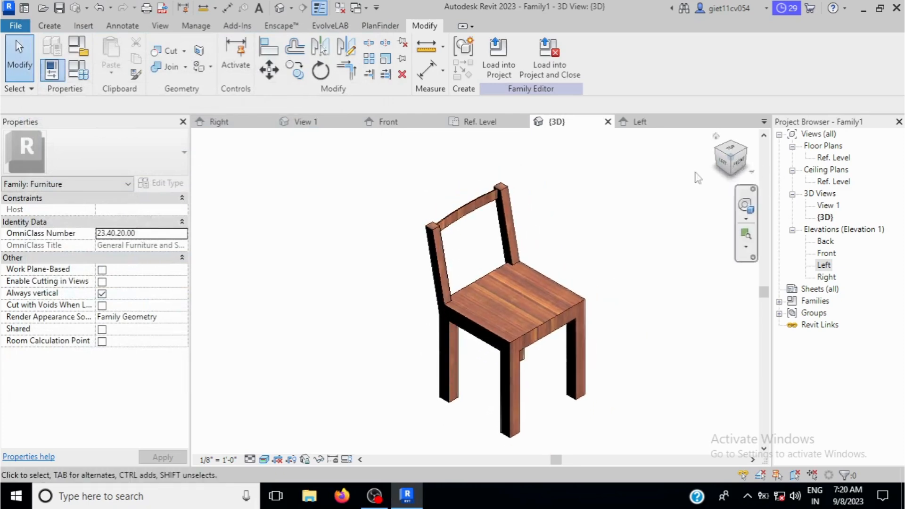
pyautogui.scroll(2, 556, 337)
pyautogui.scroll(-1, 482, 326)
pyautogui.scroll(-1, 482, 324)
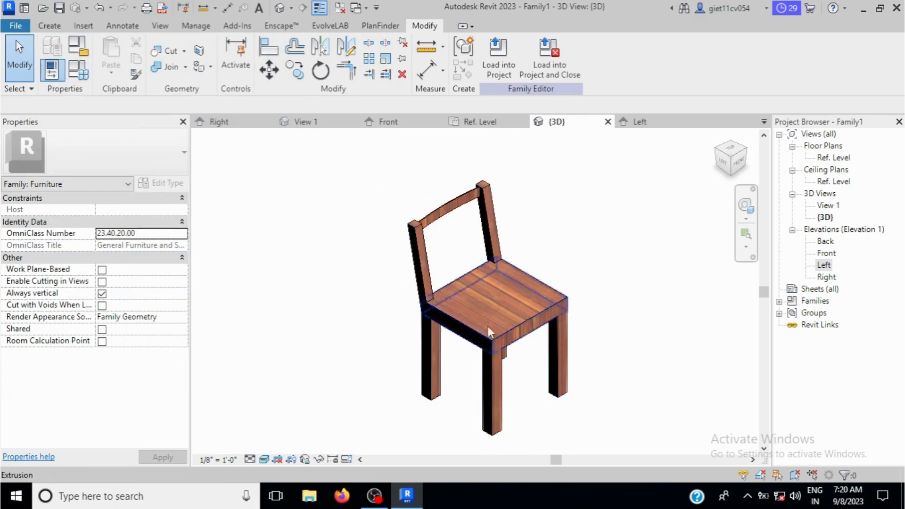
pyautogui.scroll(-1, 471, 327)
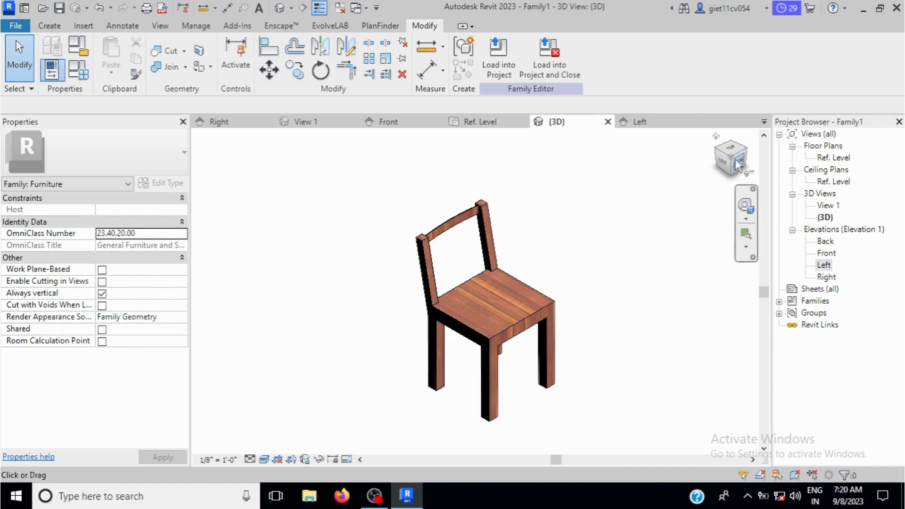
pyautogui.moveTo(735, 160); pyautogui.dragTo(696, 164)
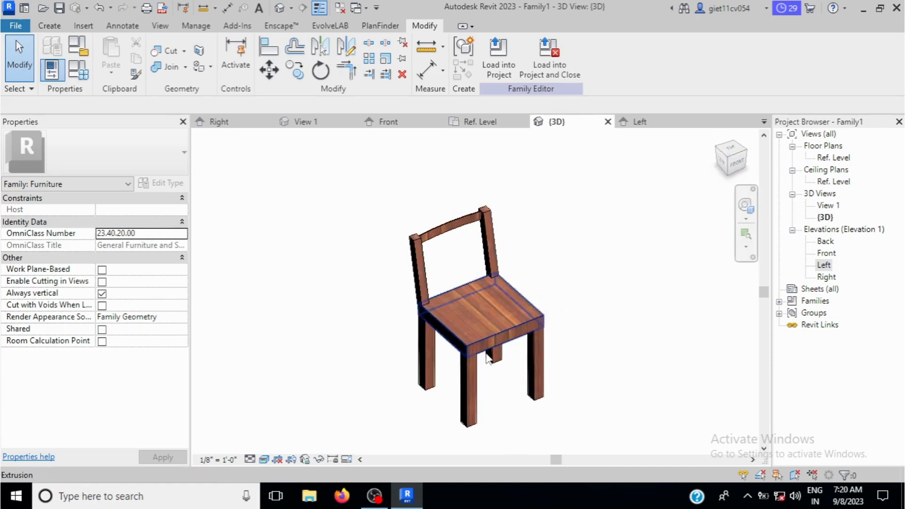